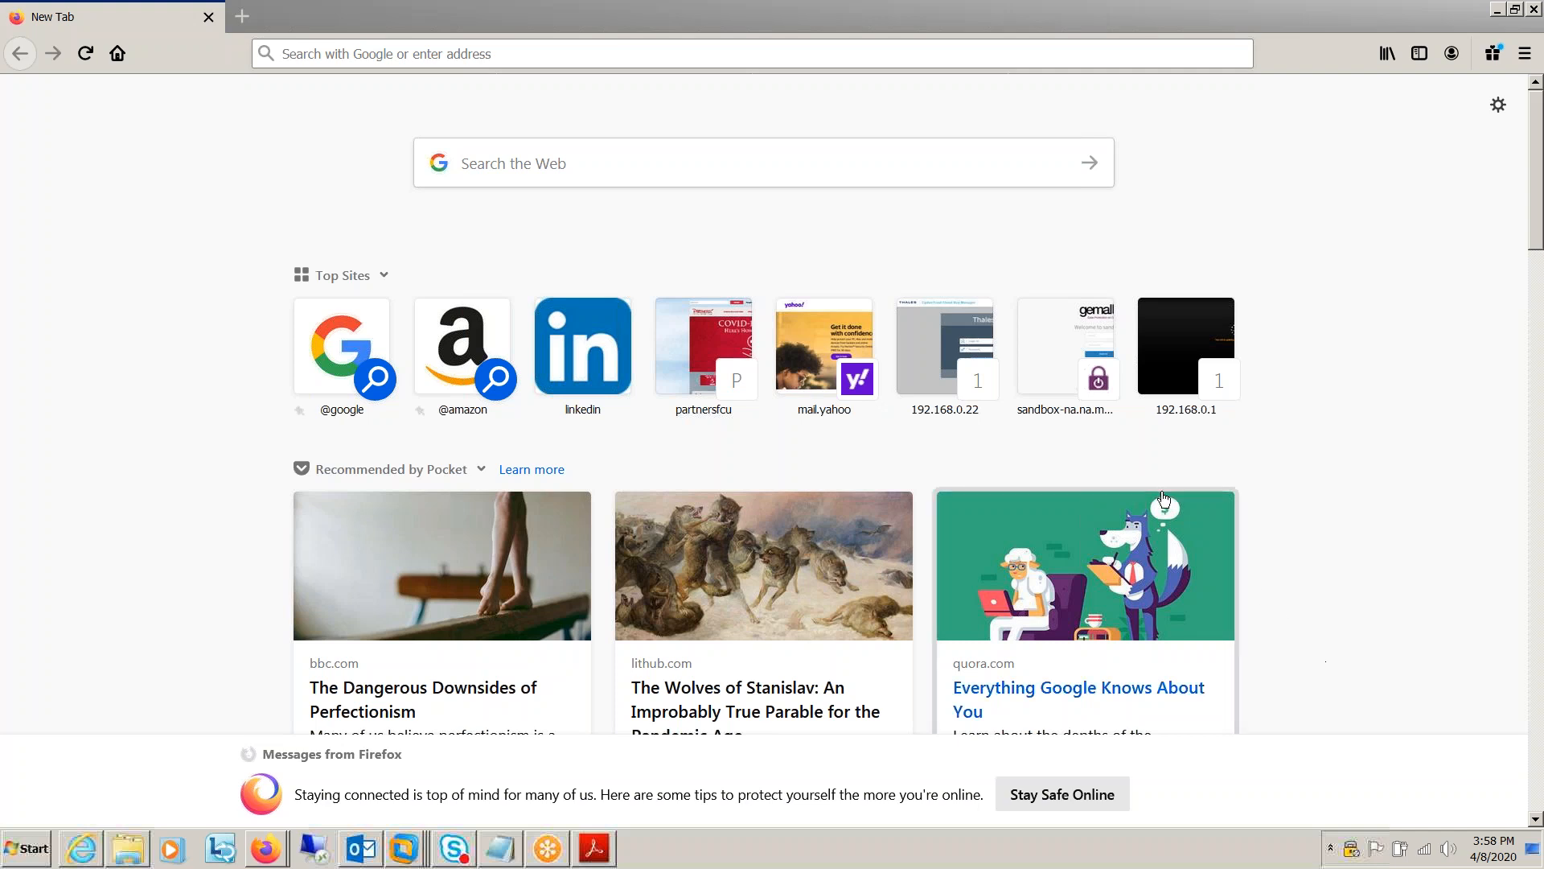
# Load the portal.azure.com address in Firefox to reach the Microsoft Azure sign-in page.
pyautogui.click(555, 54)
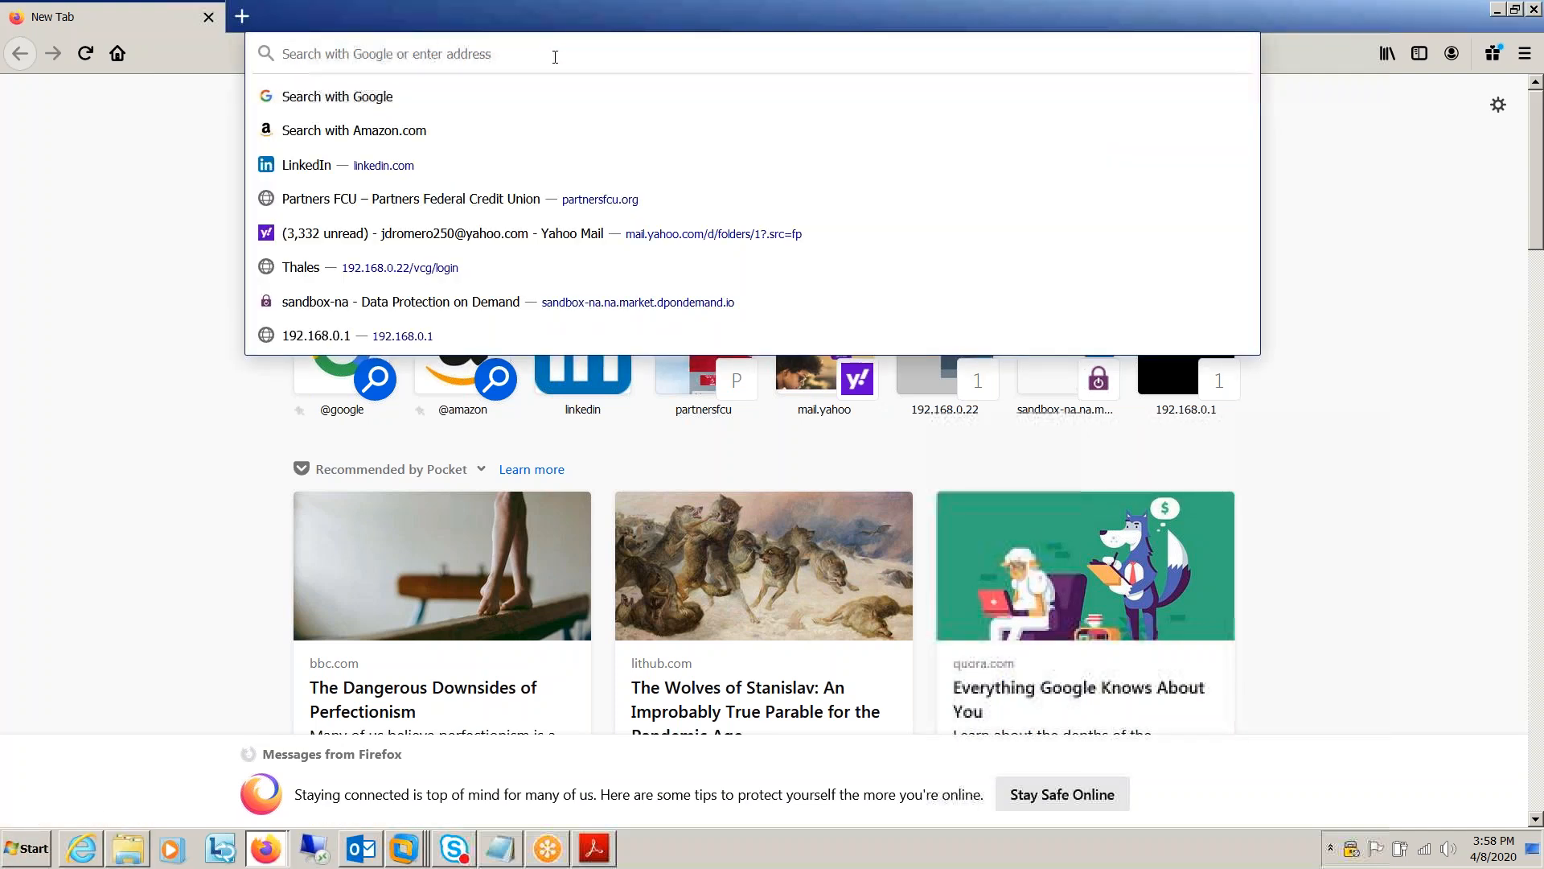
pyautogui.write('https://portal.azure.com/#blade/Microsoft_AAD_IAM/ActiveDirectoryMenuBlade/RegisteredApps')
pyautogui.press('Return')
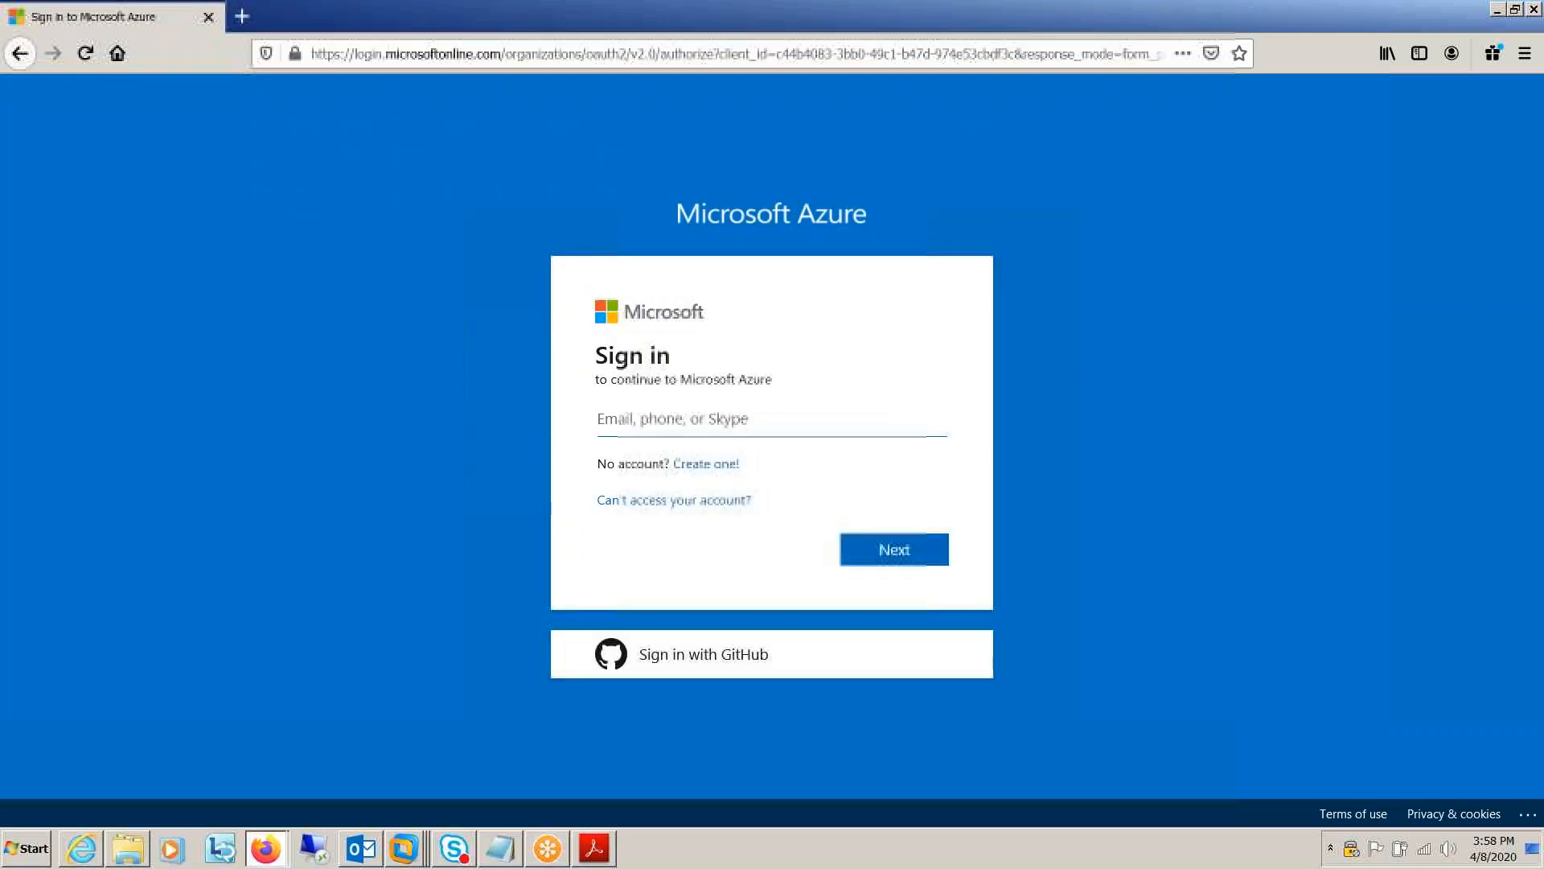
# Enter the account e-mail and password on the Microsoft sign-in page.
pyautogui.hotkey('alt', 'Tab')
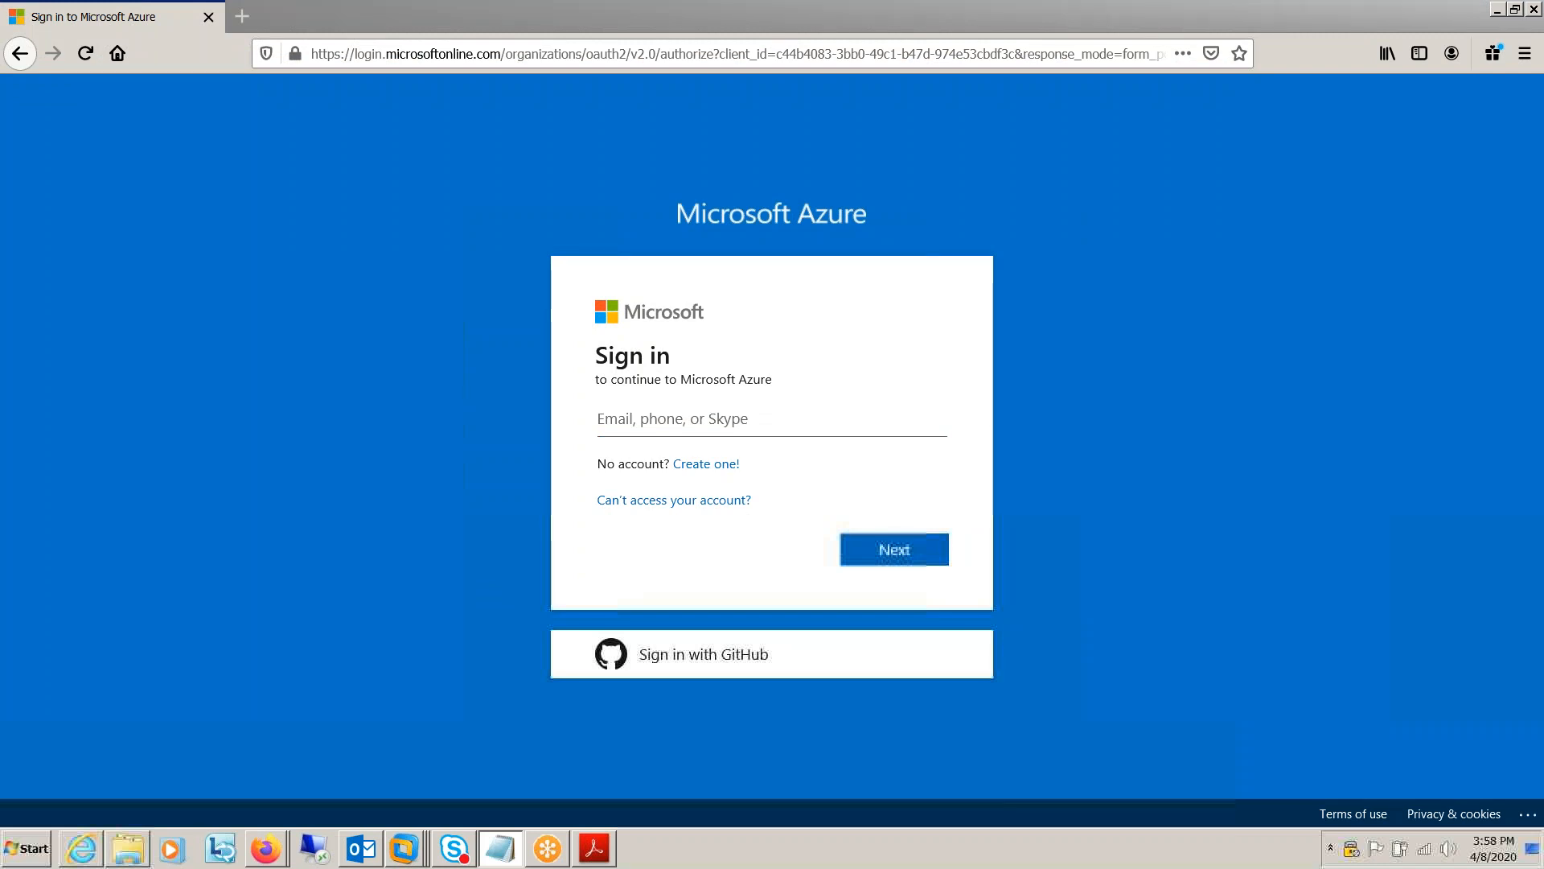
pyautogui.click(812, 417)
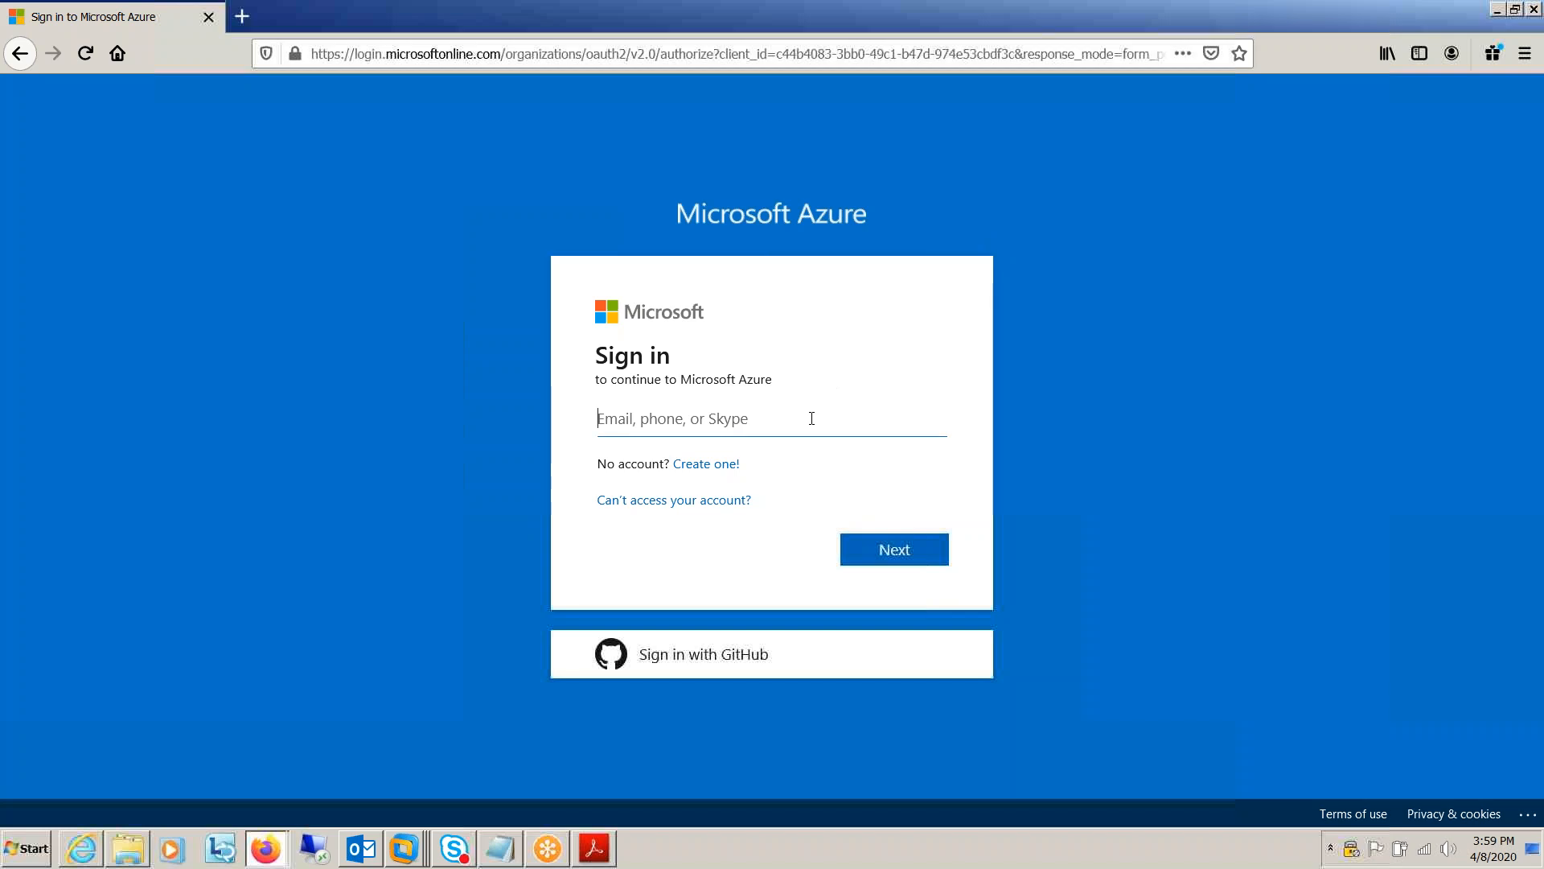
pyautogui.hotkey('ctrl', 'v')
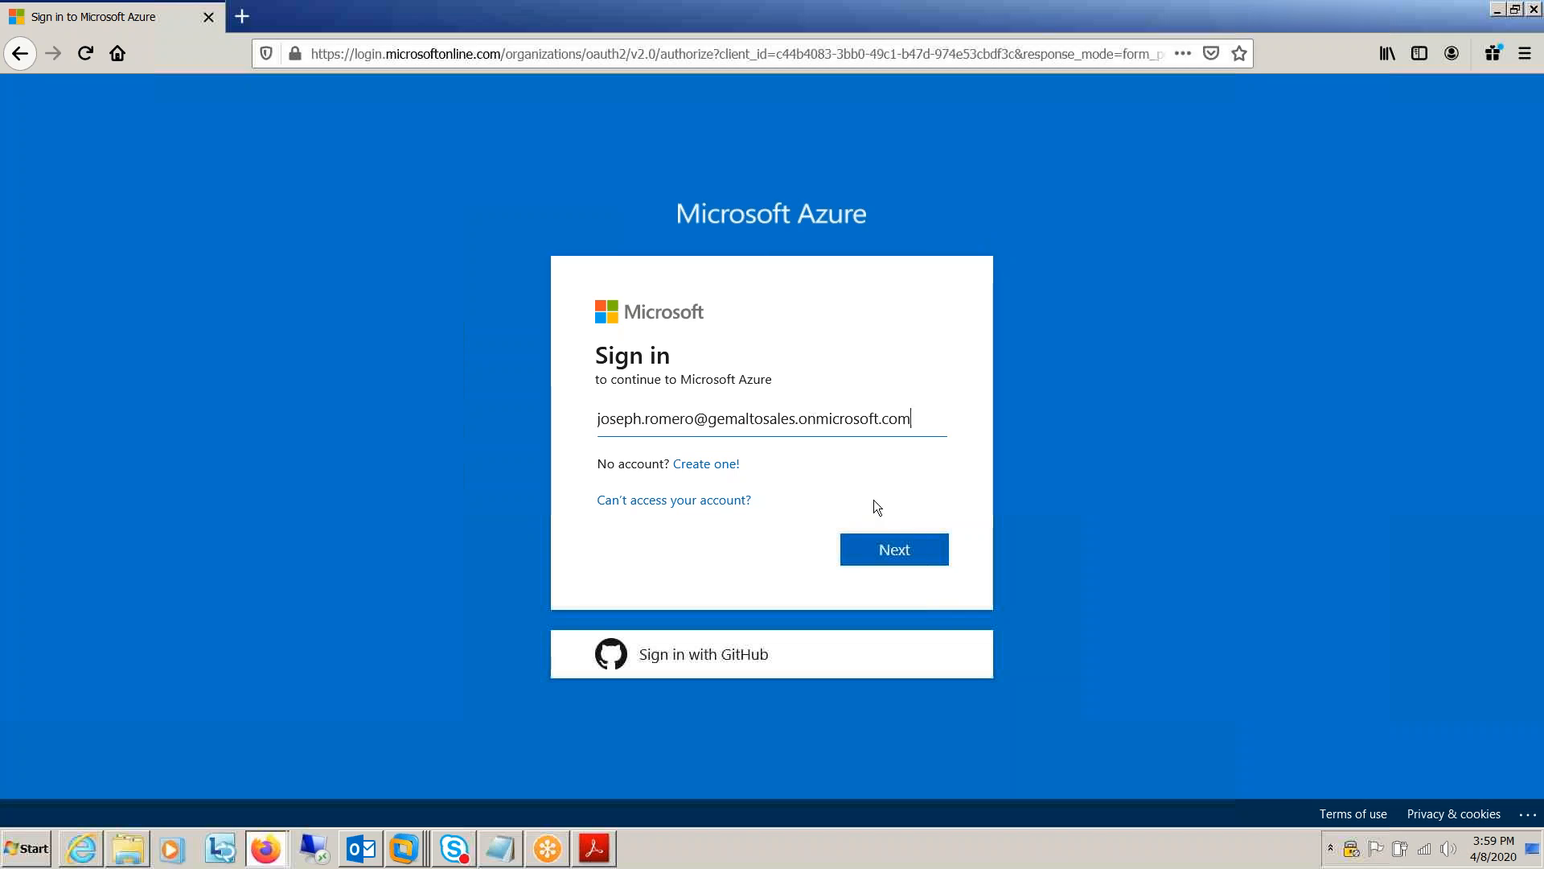
pyautogui.click(890, 551)
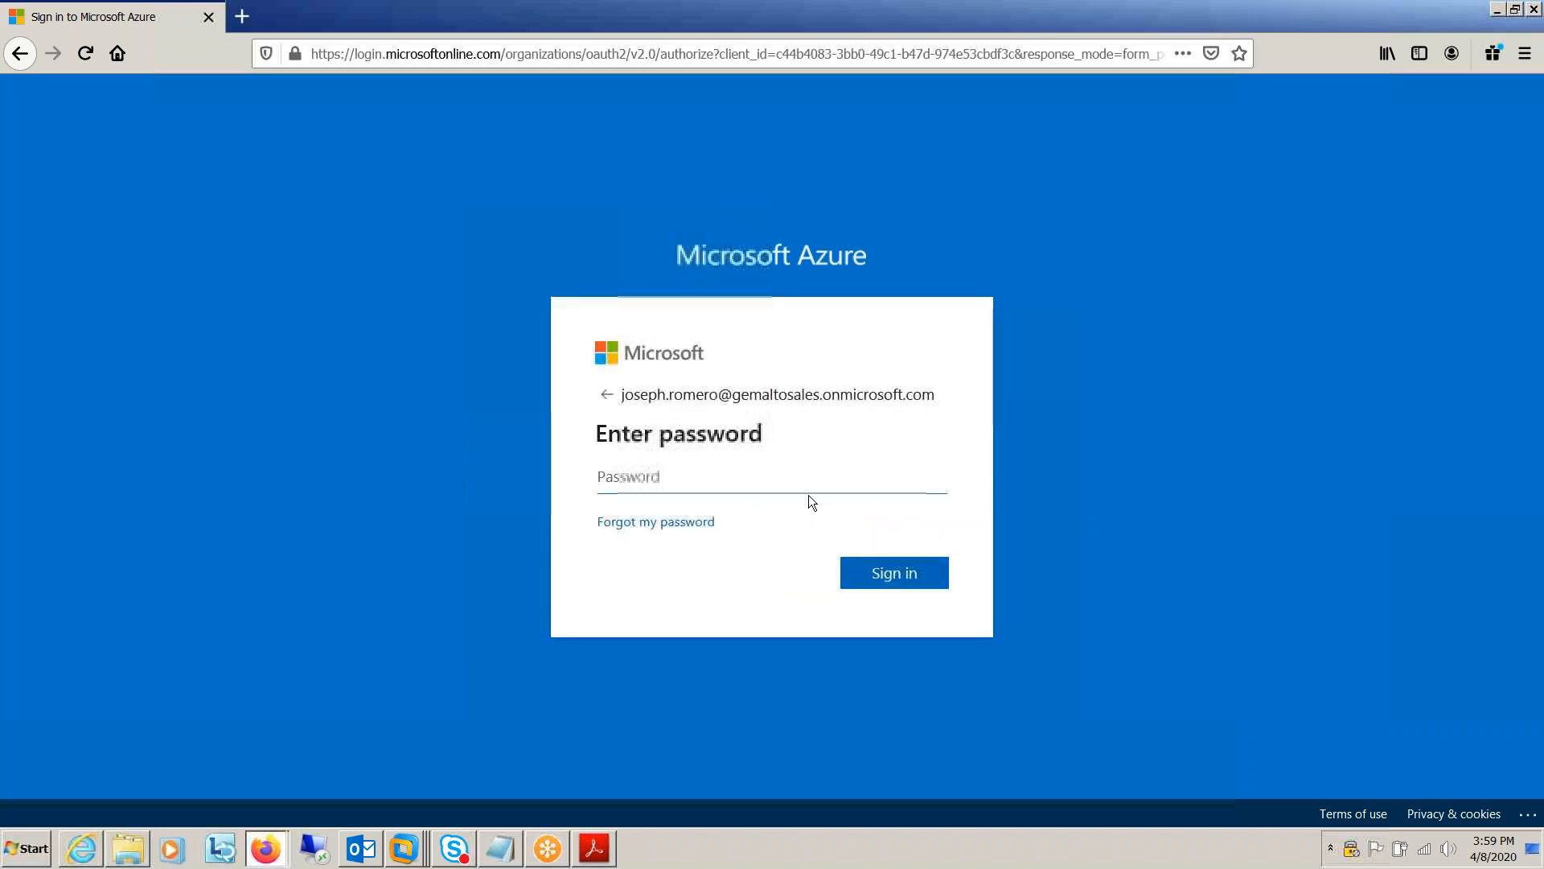
pyautogui.write('•••••••••••••••')
pyautogui.press('Return')
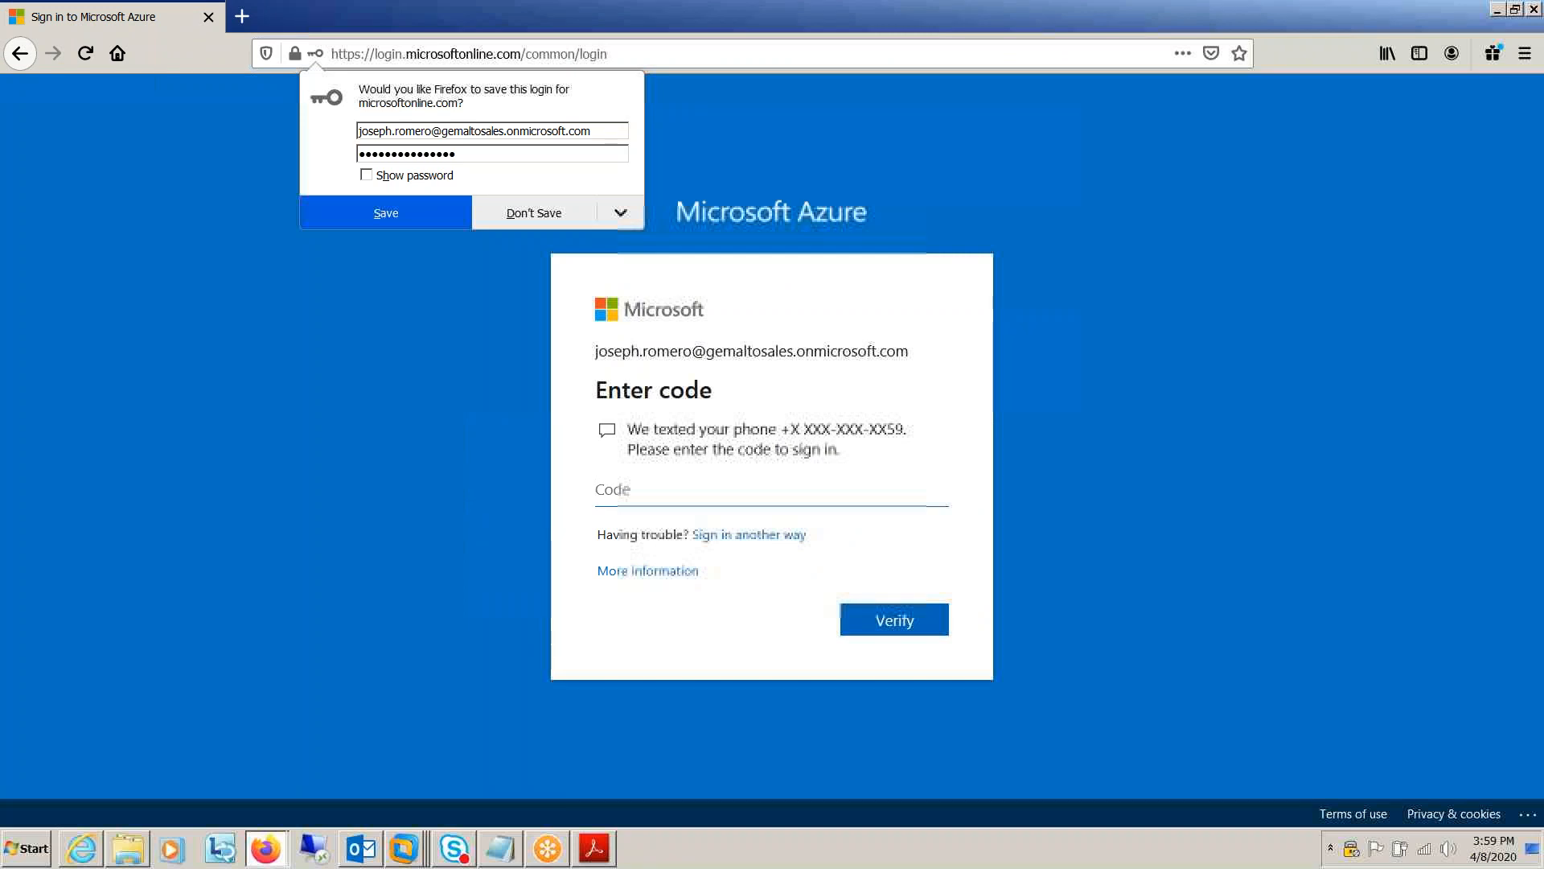
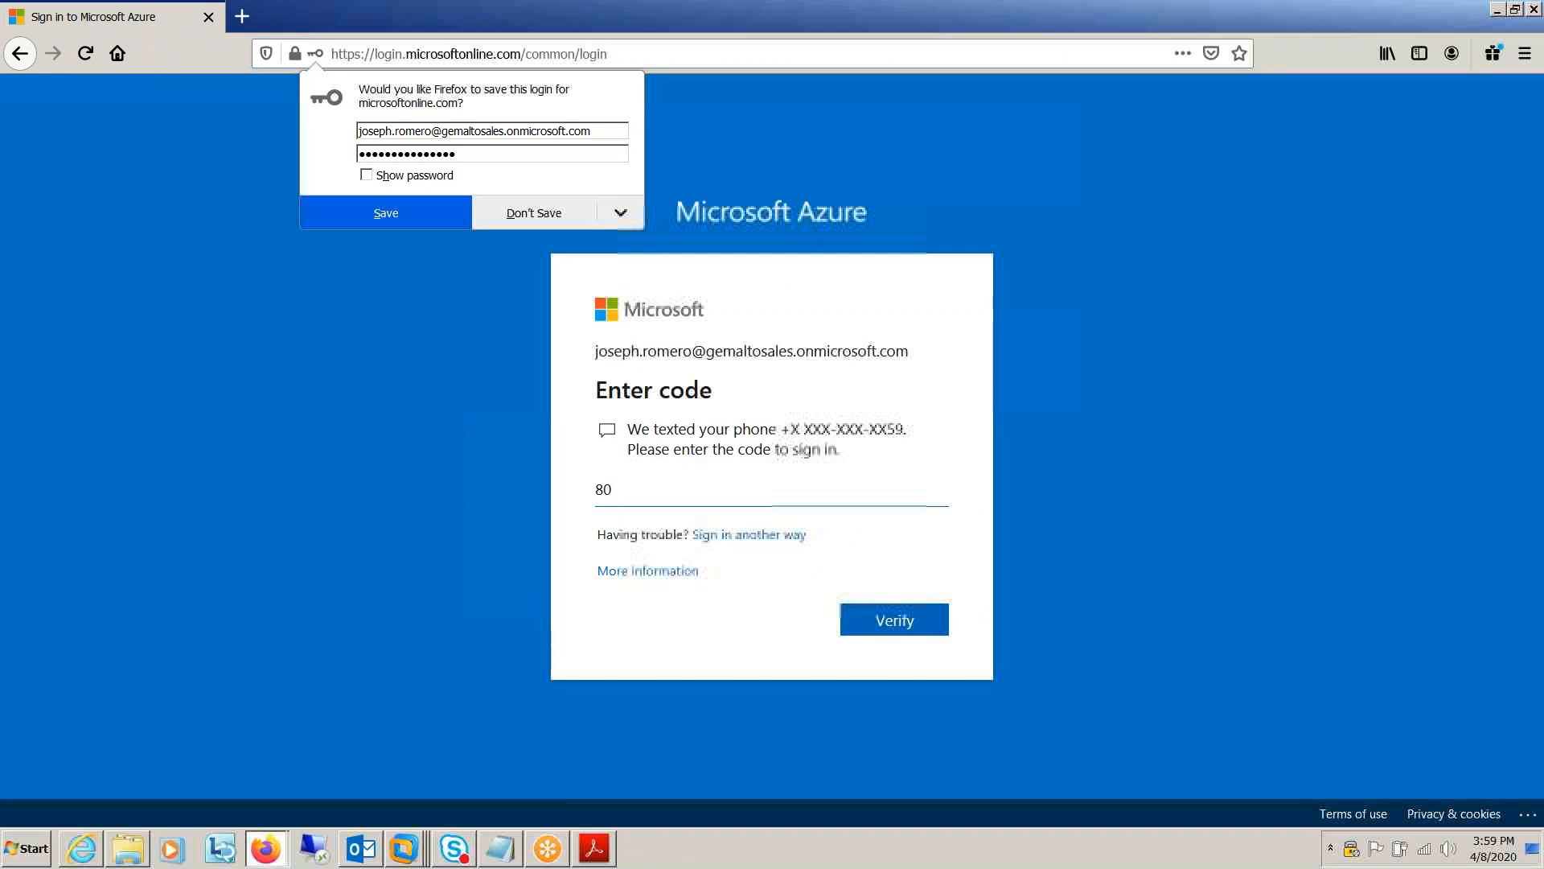
# Verify with the texted sign-in code and choose to stay signed in.
pyautogui.click(884, 623)
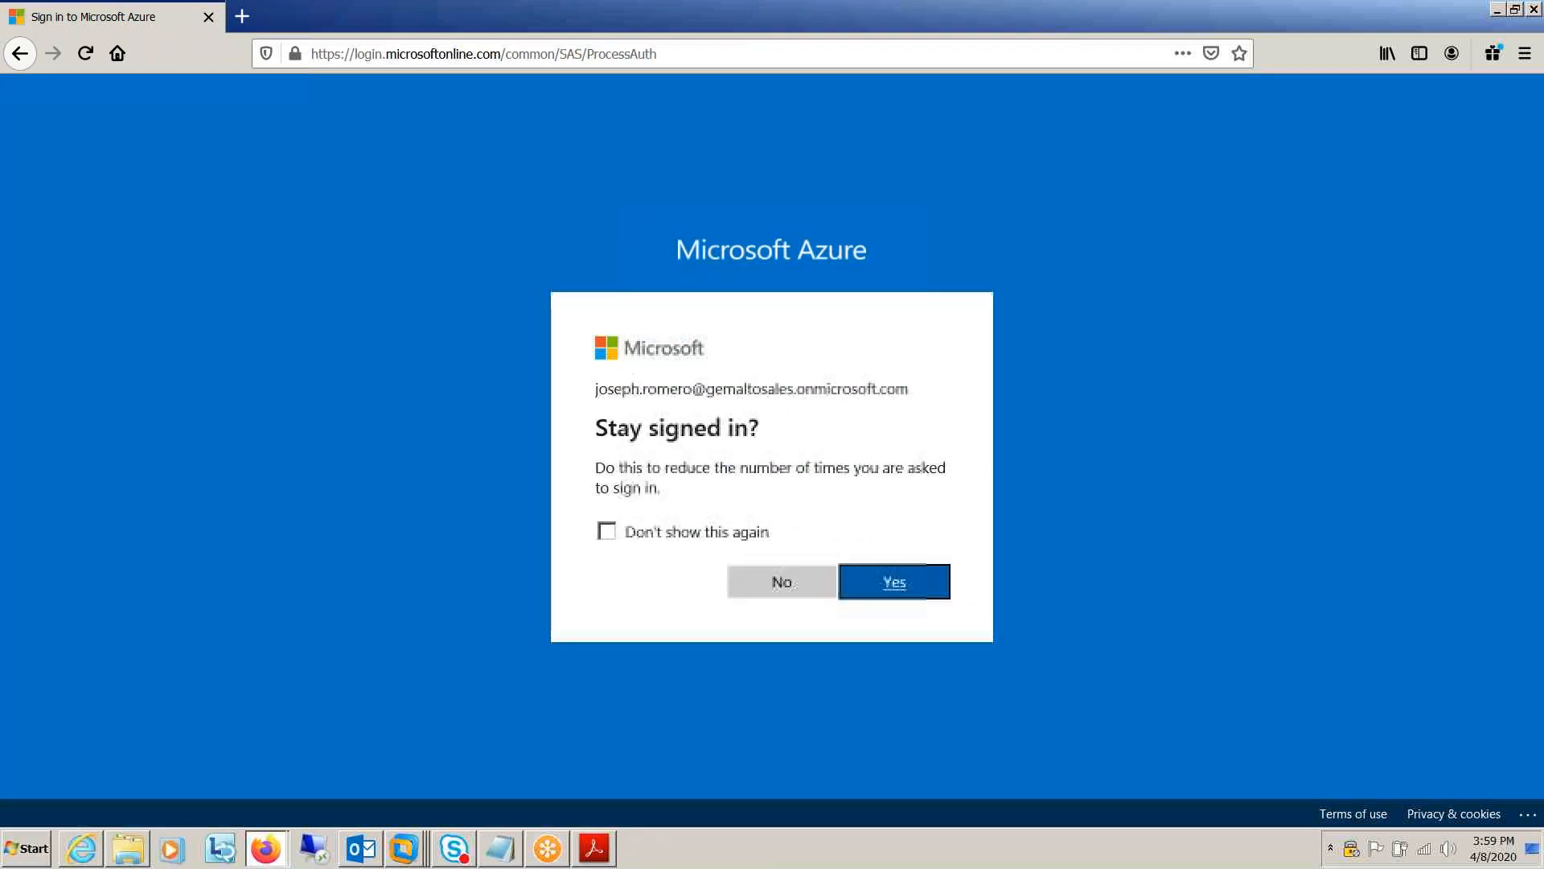
pyautogui.click(896, 596)
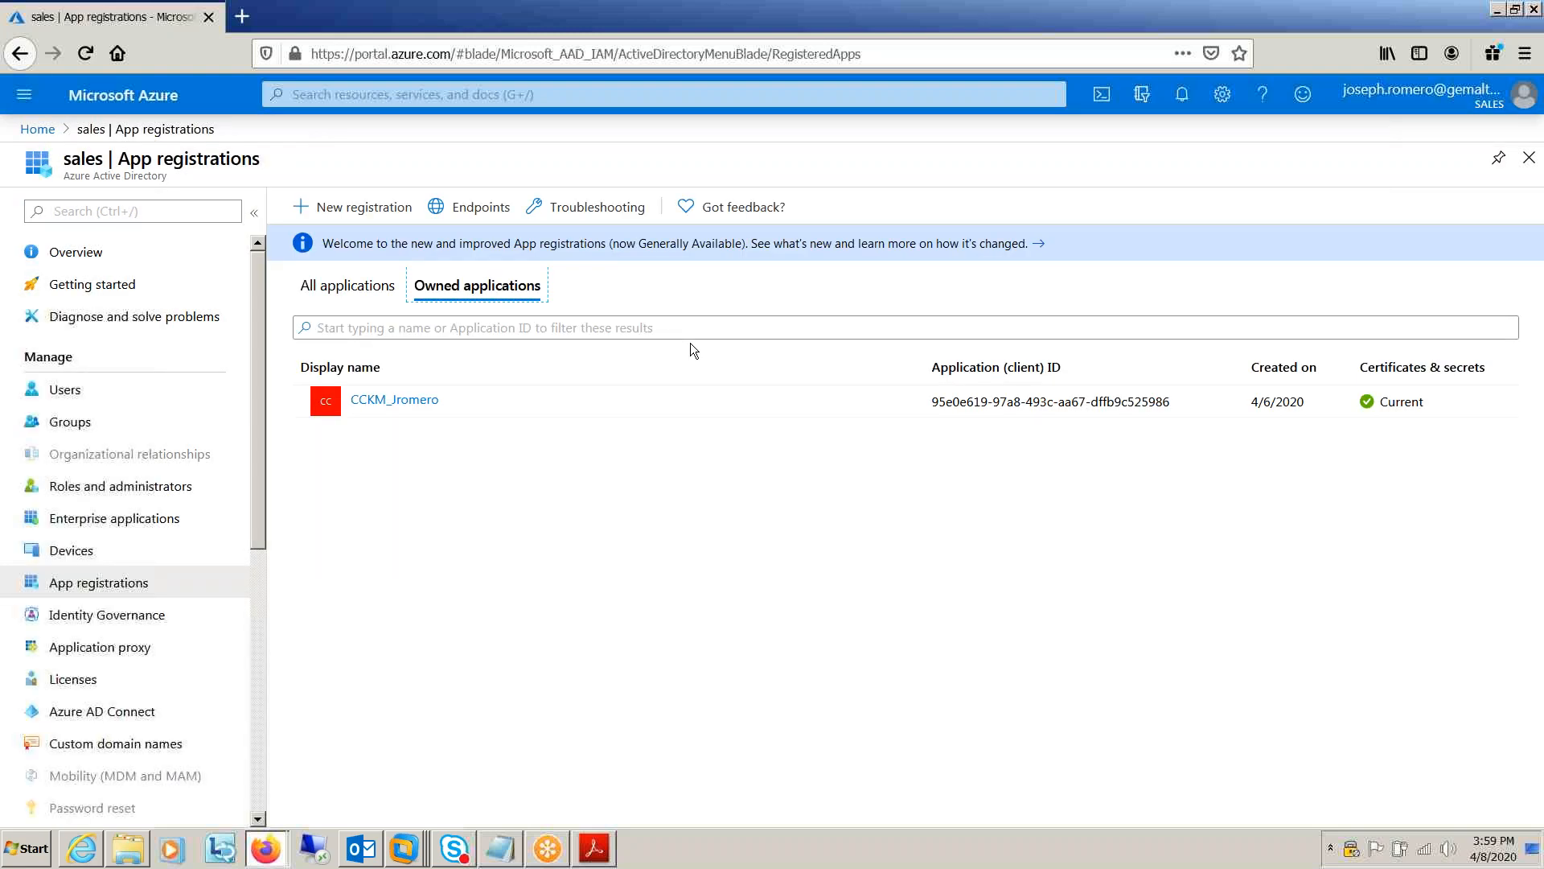
pyautogui.click(604, 858)
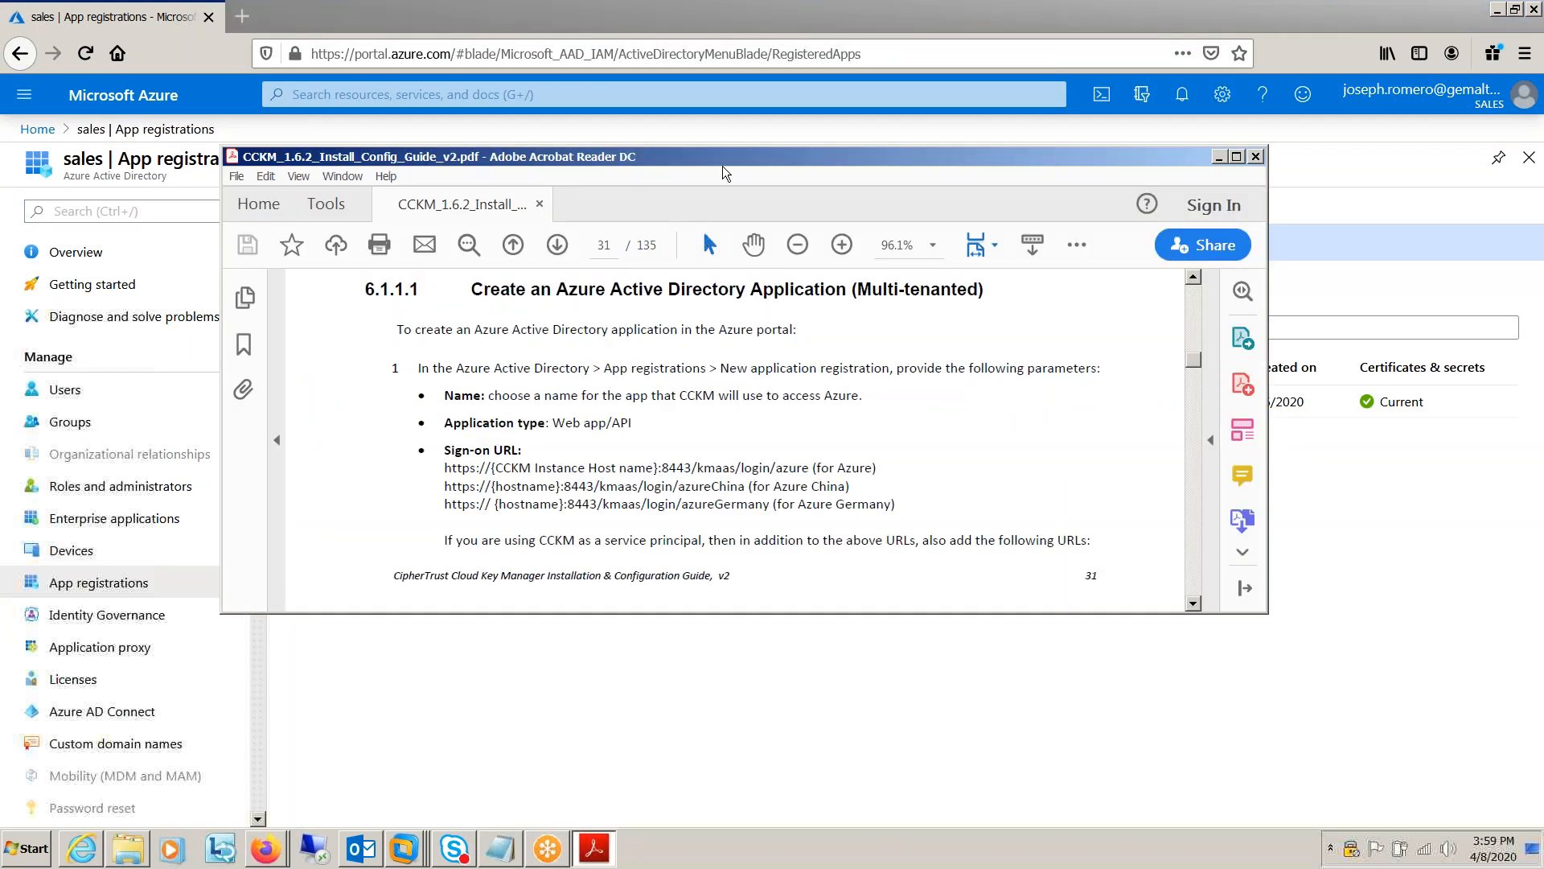
pyautogui.moveTo(727, 165); pyautogui.dragTo(717, 168)
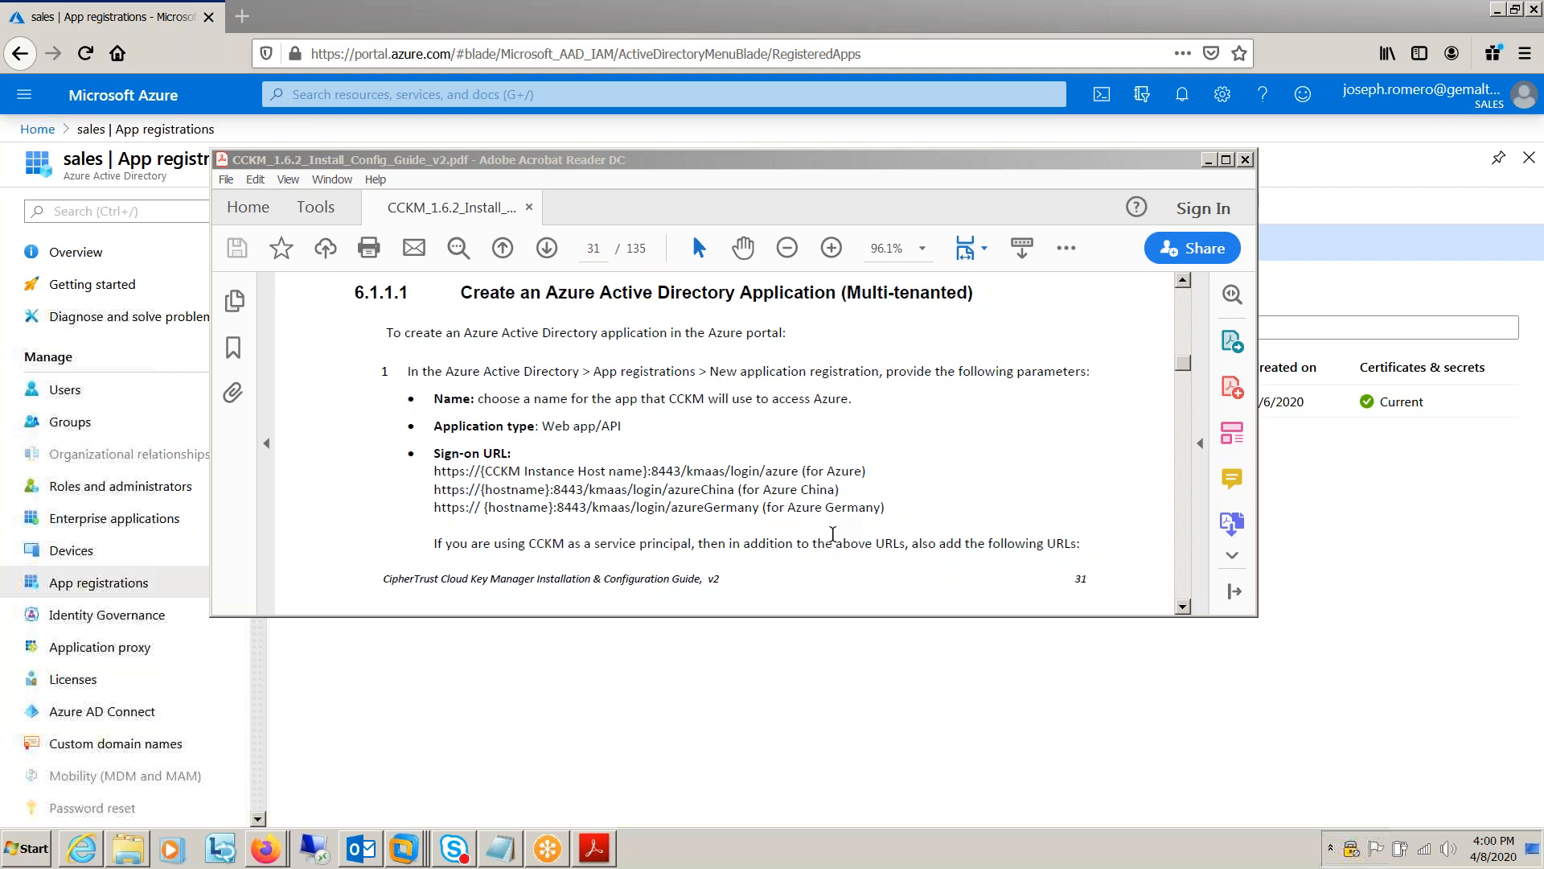
pyautogui.click(1208, 161)
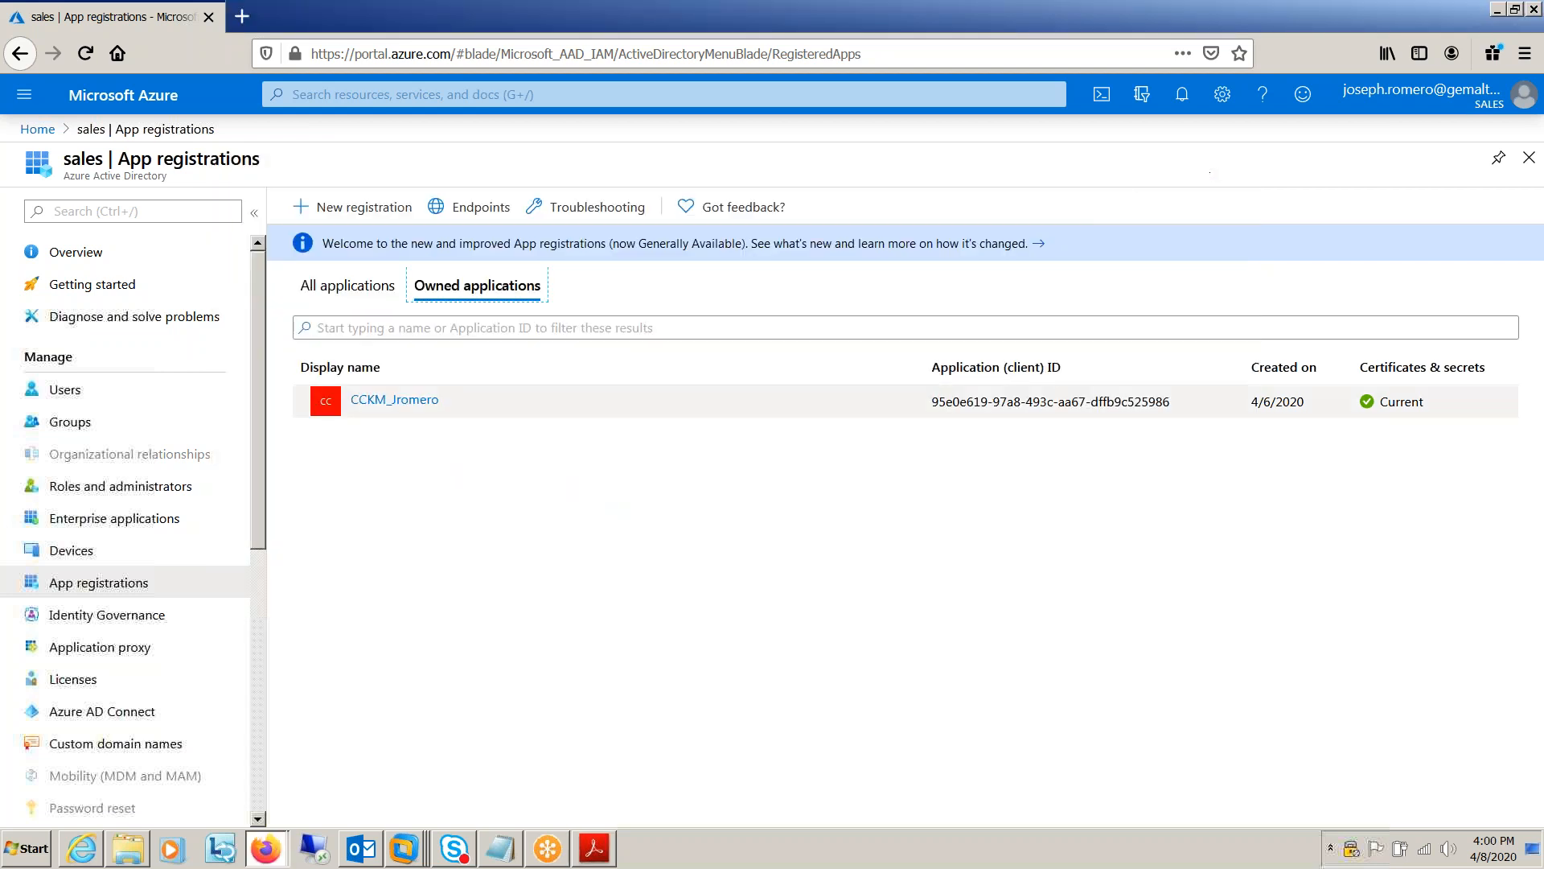
pyautogui.click(413, 411)
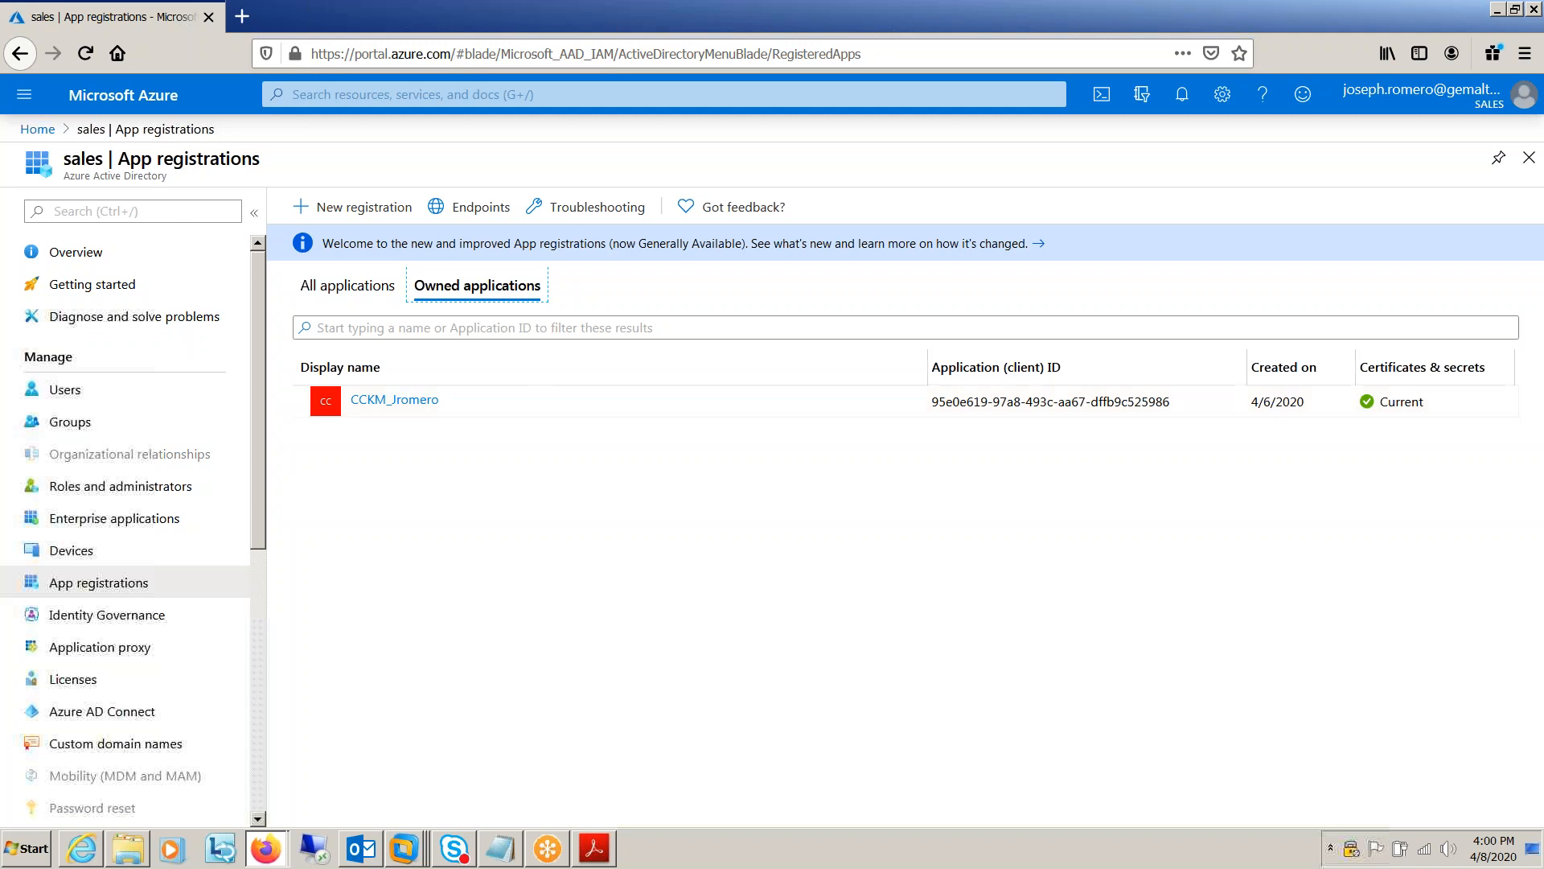
pyautogui.click(362, 219)
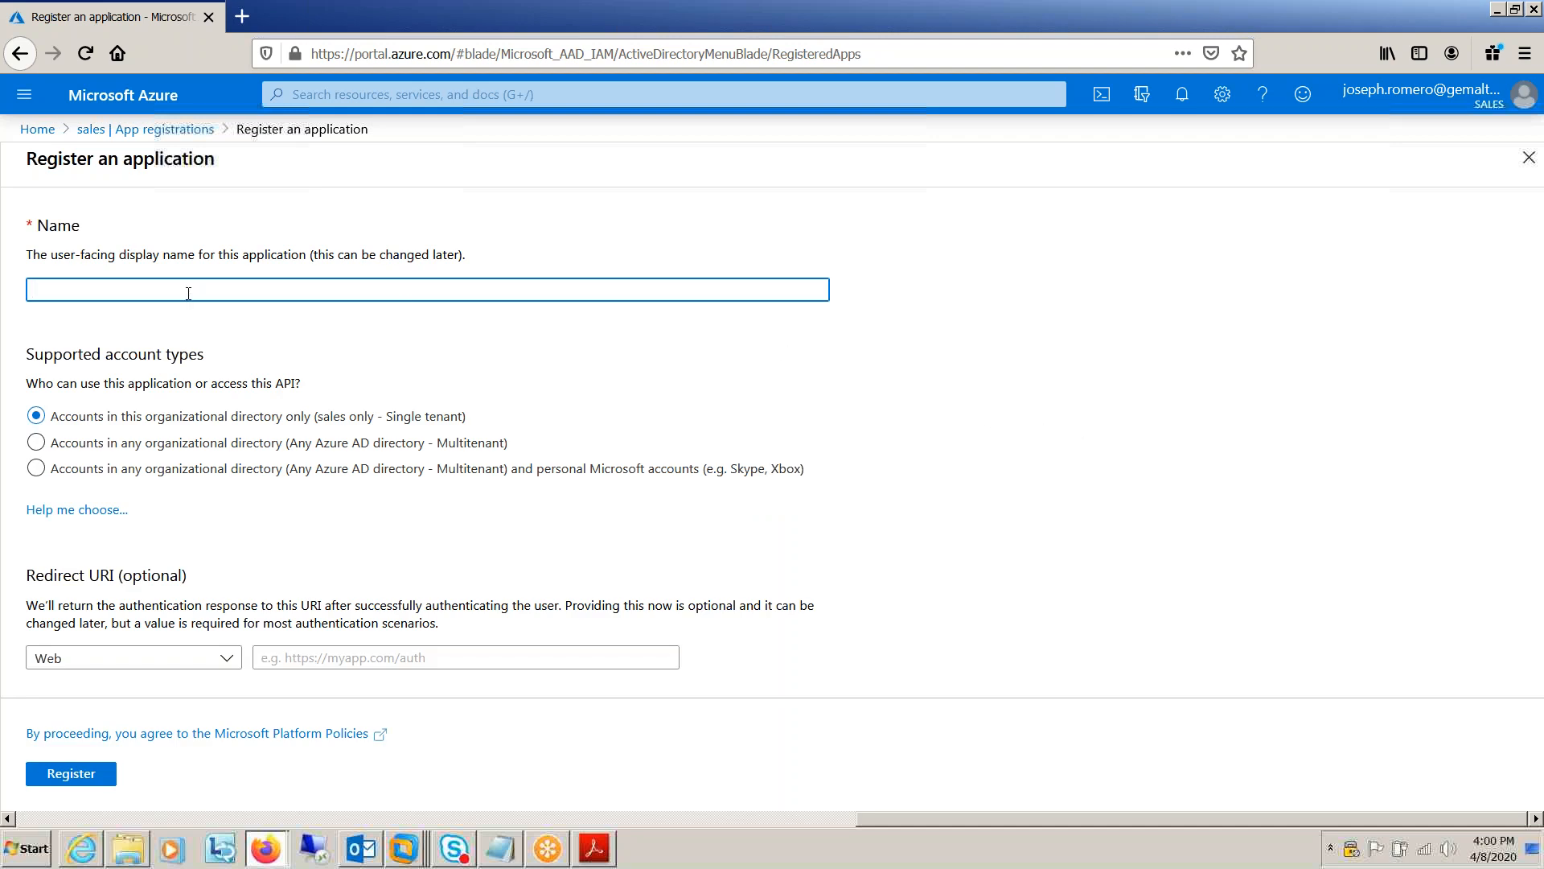
pyautogui.write('CCKM_Jromero')
pyautogui.click(230, 663)
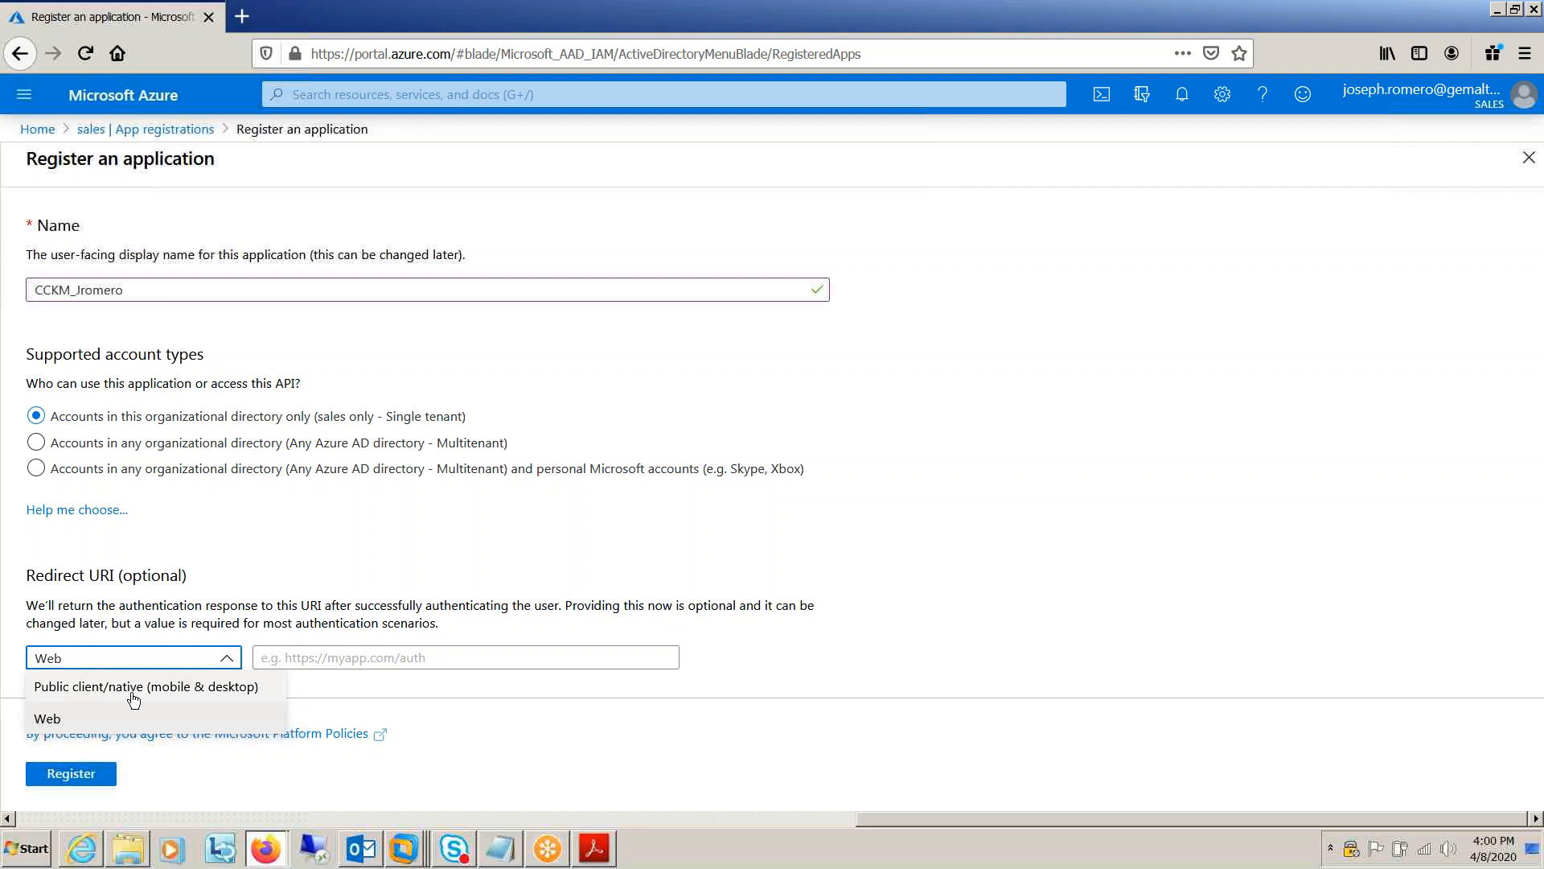
pyautogui.click(82, 730)
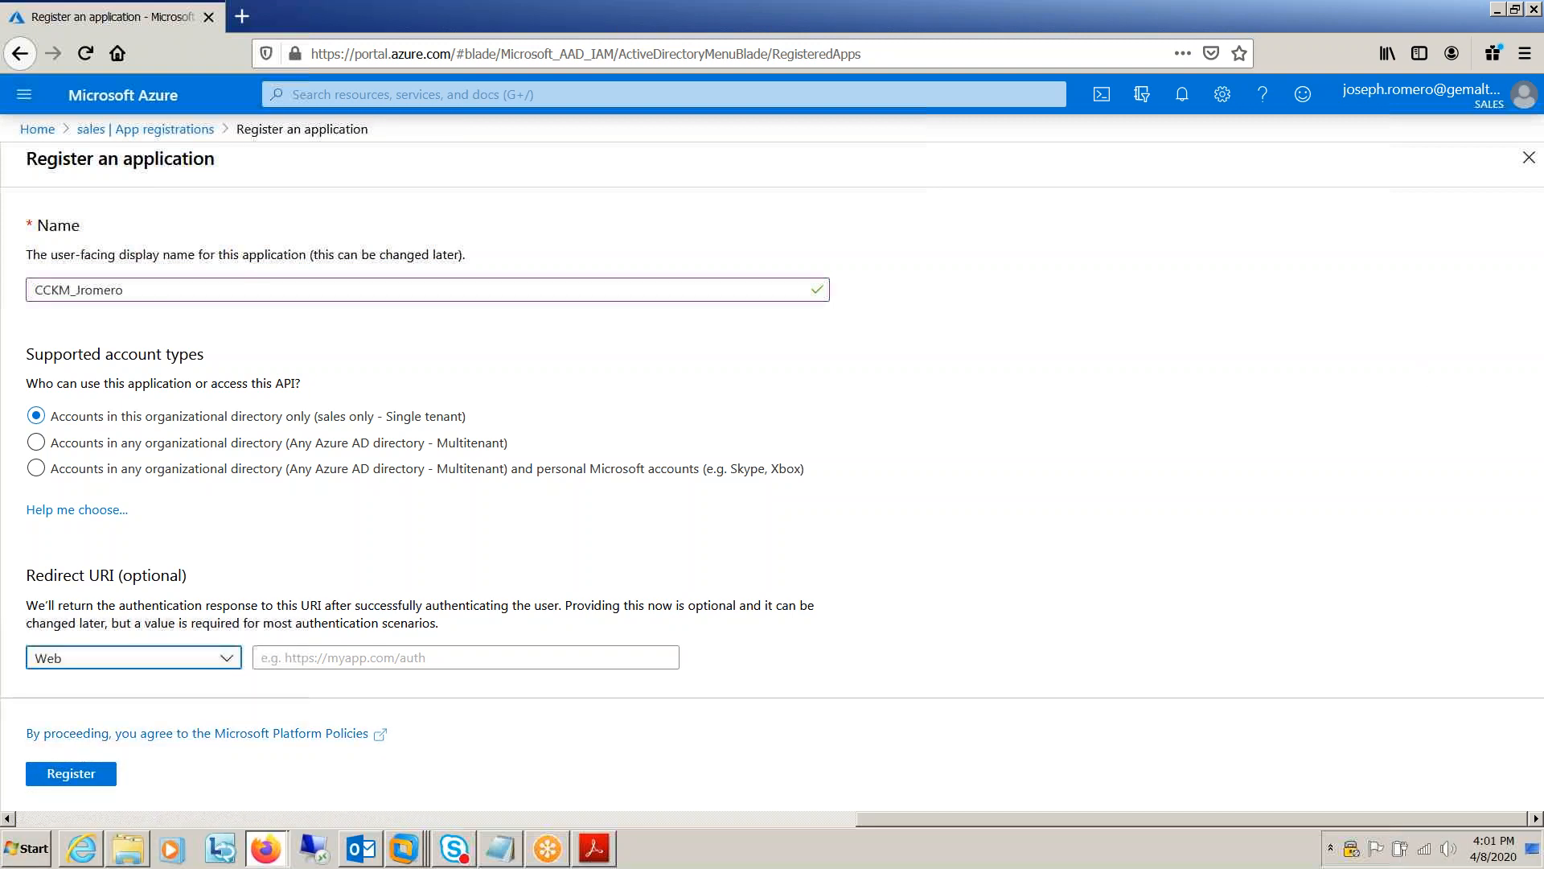
pyautogui.hotkey('alt', 'Tab')
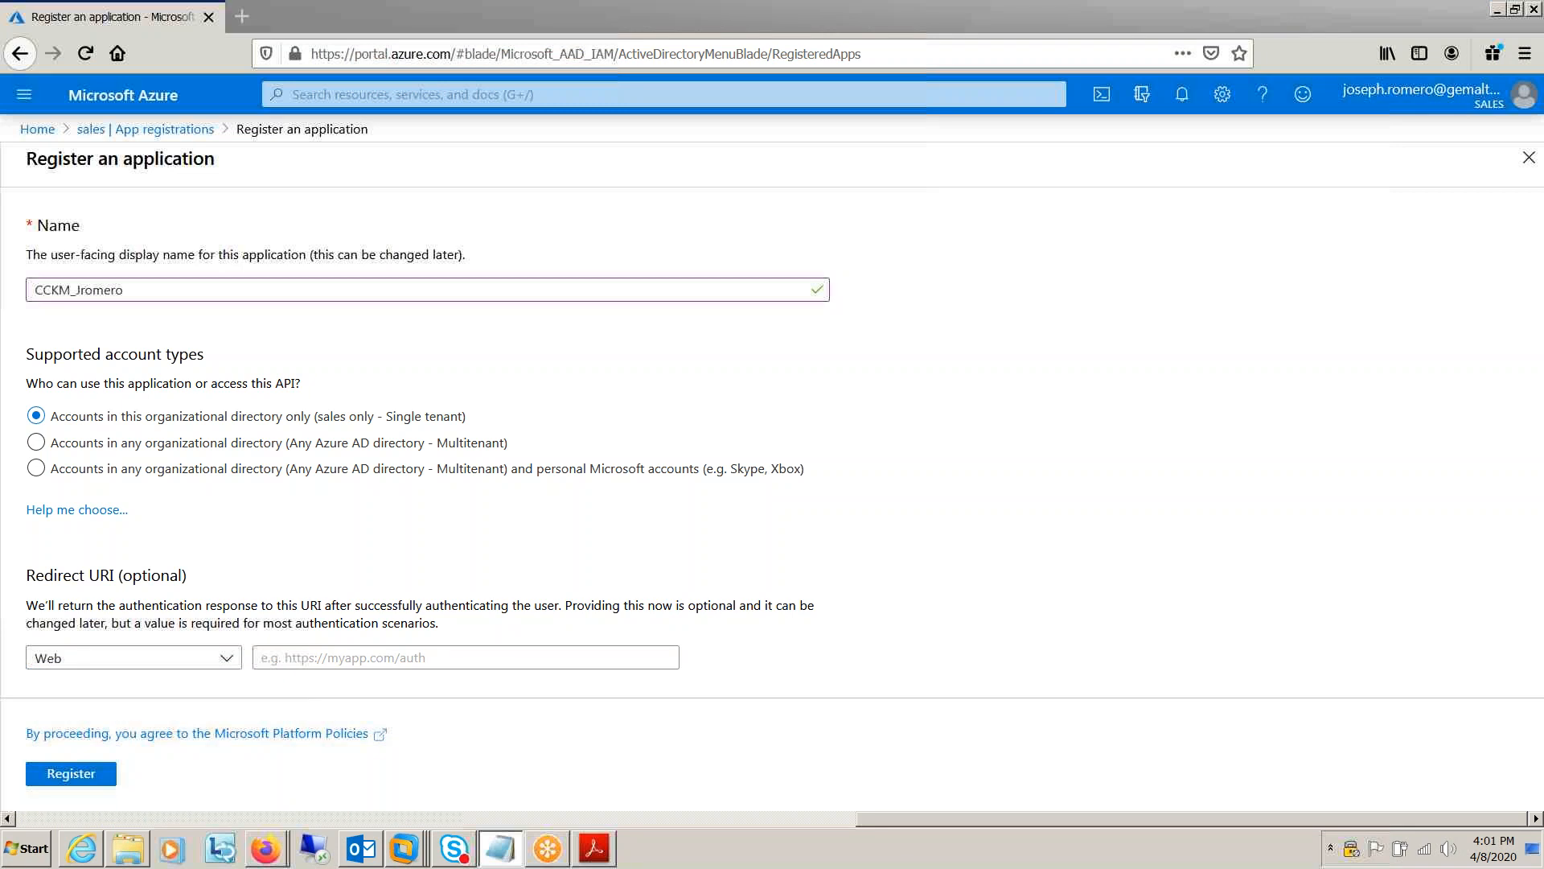
pyautogui.click(571, 658)
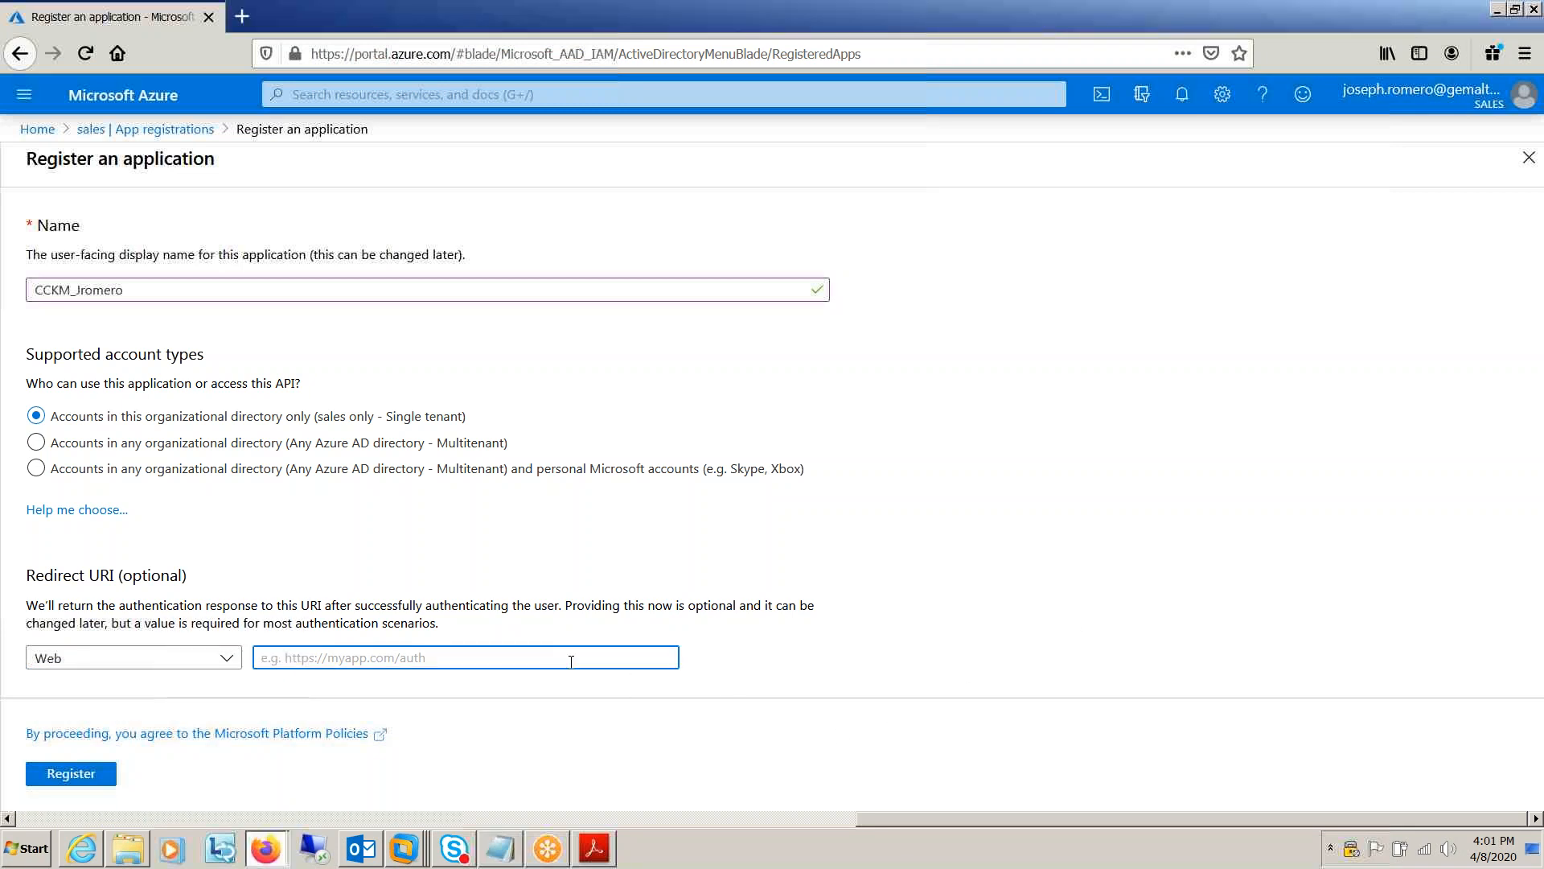
pyautogui.write('https://192.168.0.22:8443/kmaas/login/azure')
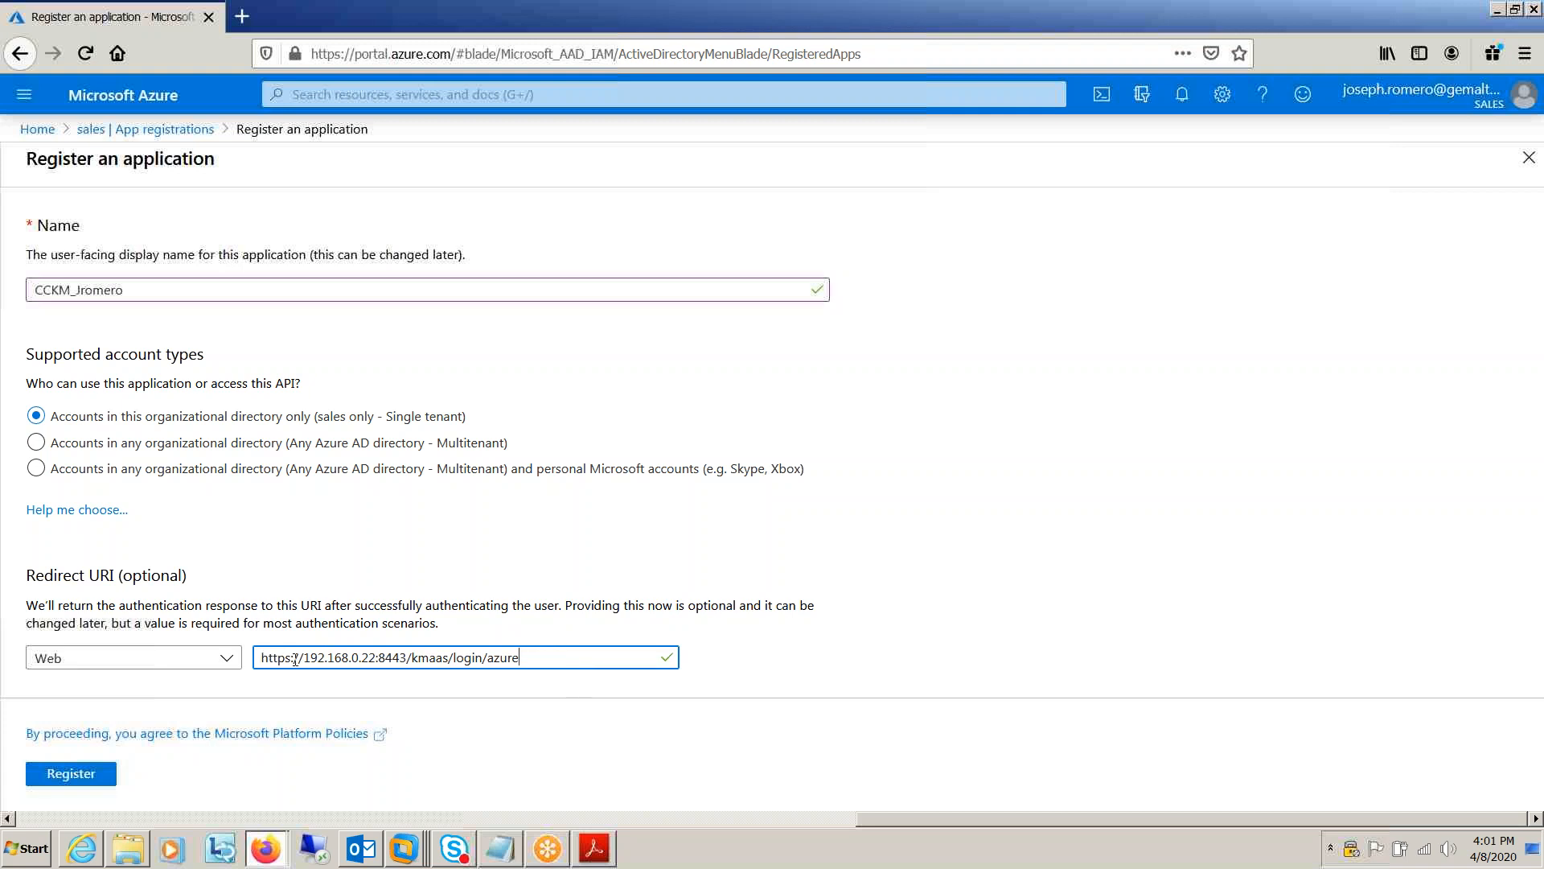
pyautogui.moveTo(305, 661); pyautogui.dragTo(382, 658)
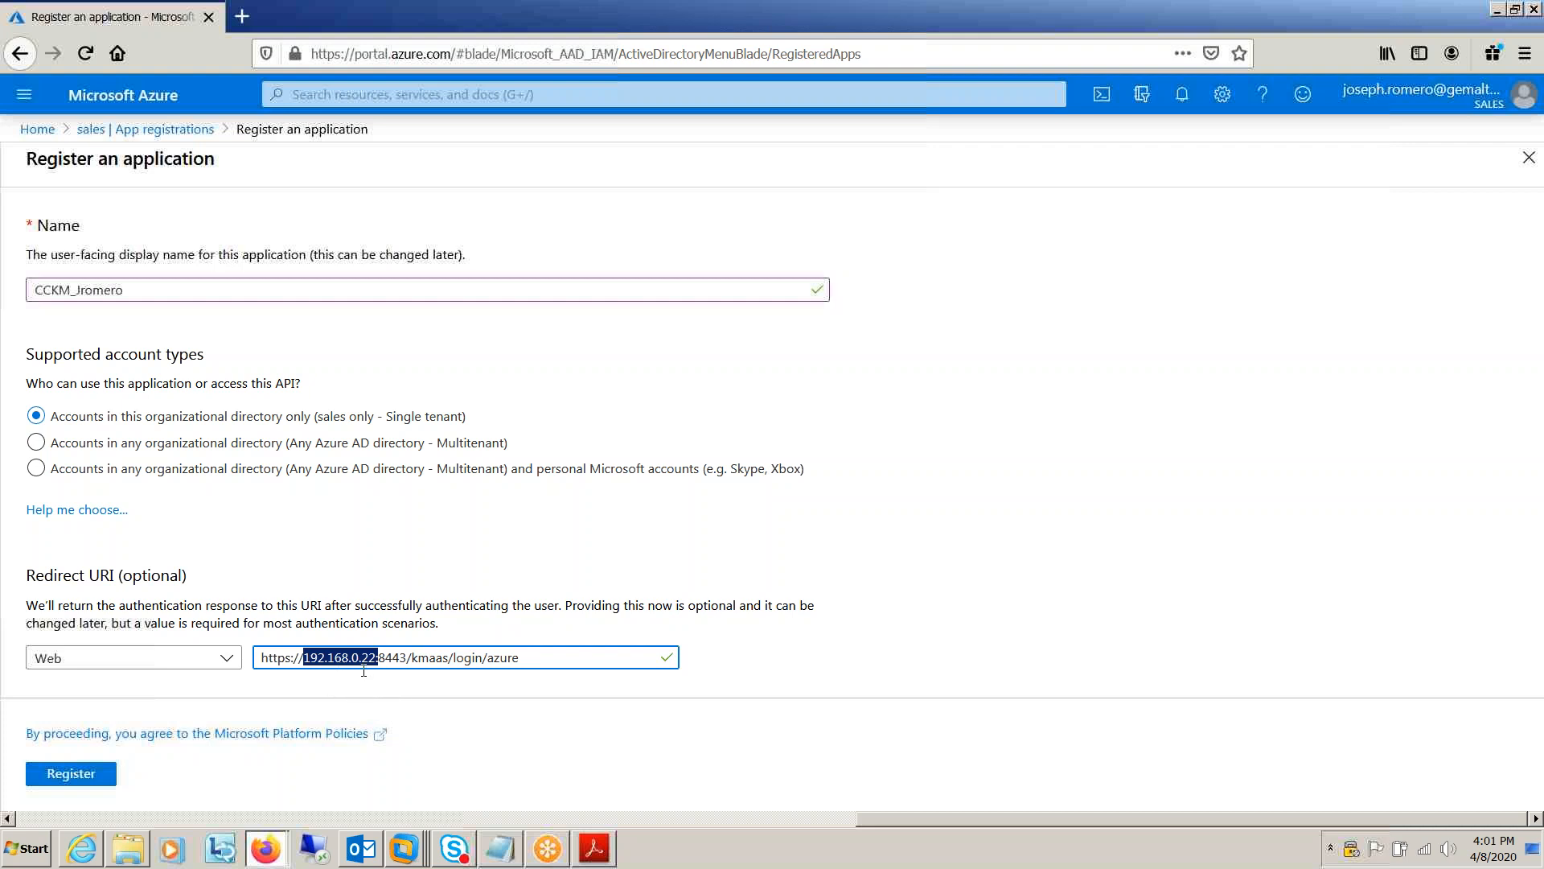
pyautogui.click(563, 657)
pyautogui.moveTo(563, 657); pyautogui.dragTo(255, 679)
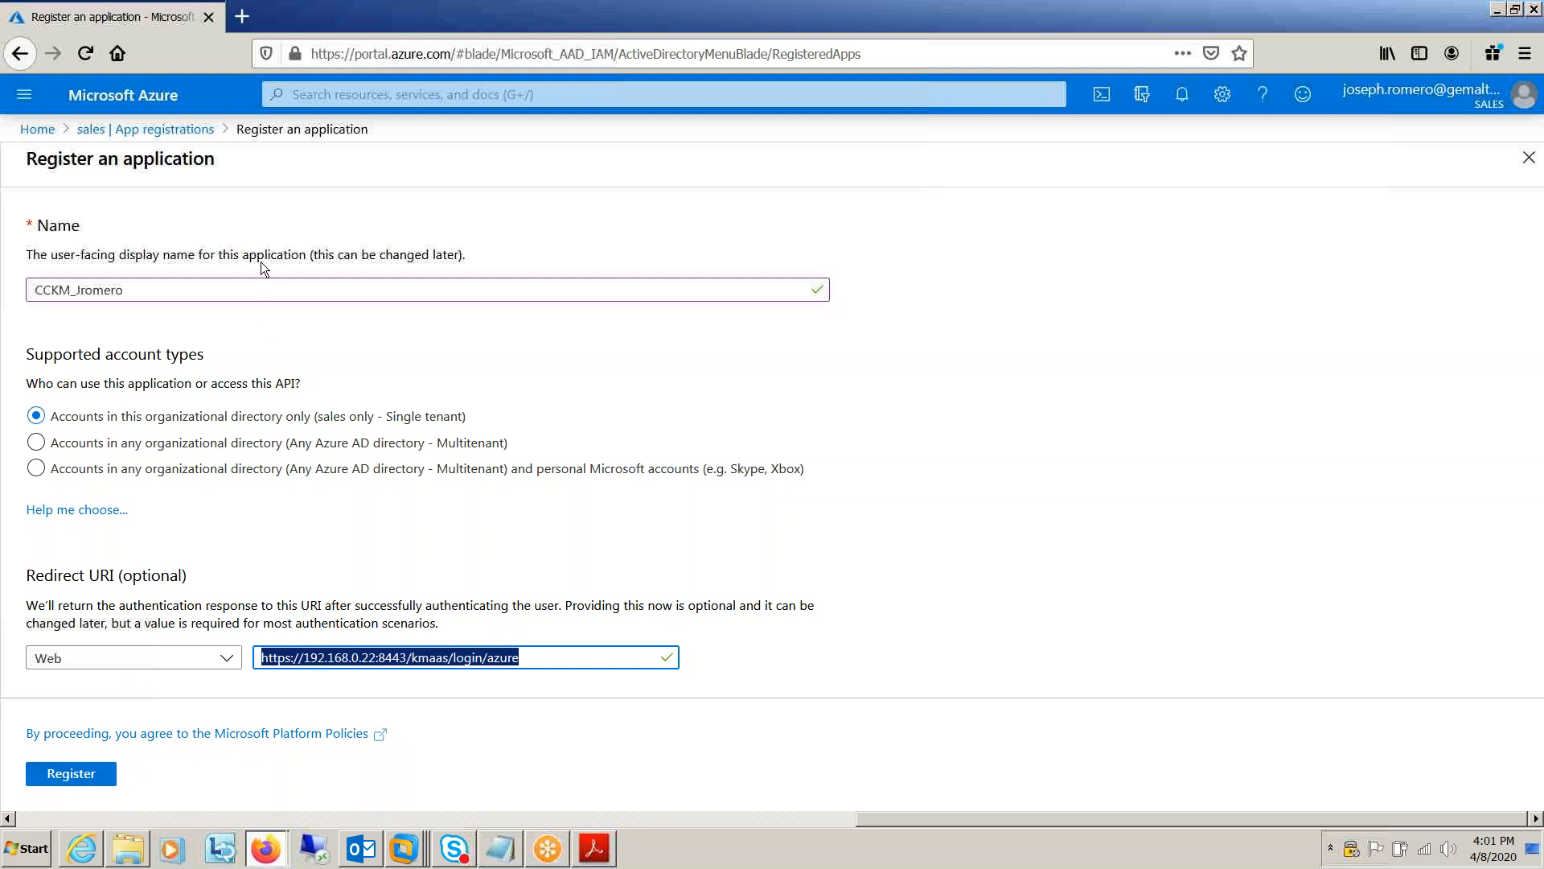
pyautogui.click(157, 136)
pyautogui.click(745, 392)
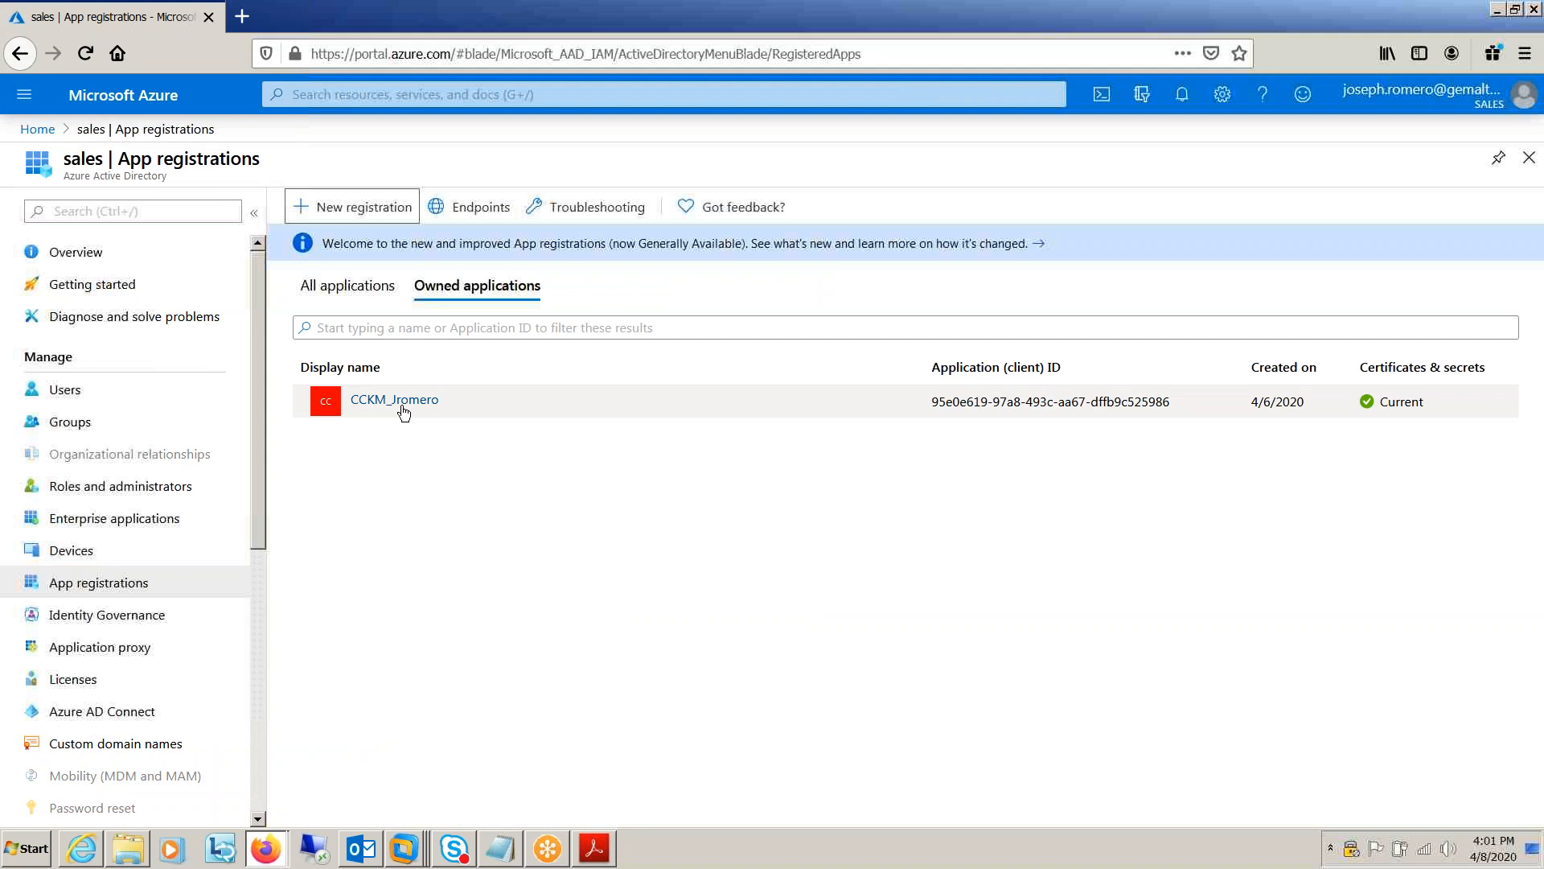
# Open CCKM_Jromero, select its Application (client) ID, and review its secrets and API permissions.
pyautogui.click(403, 412)
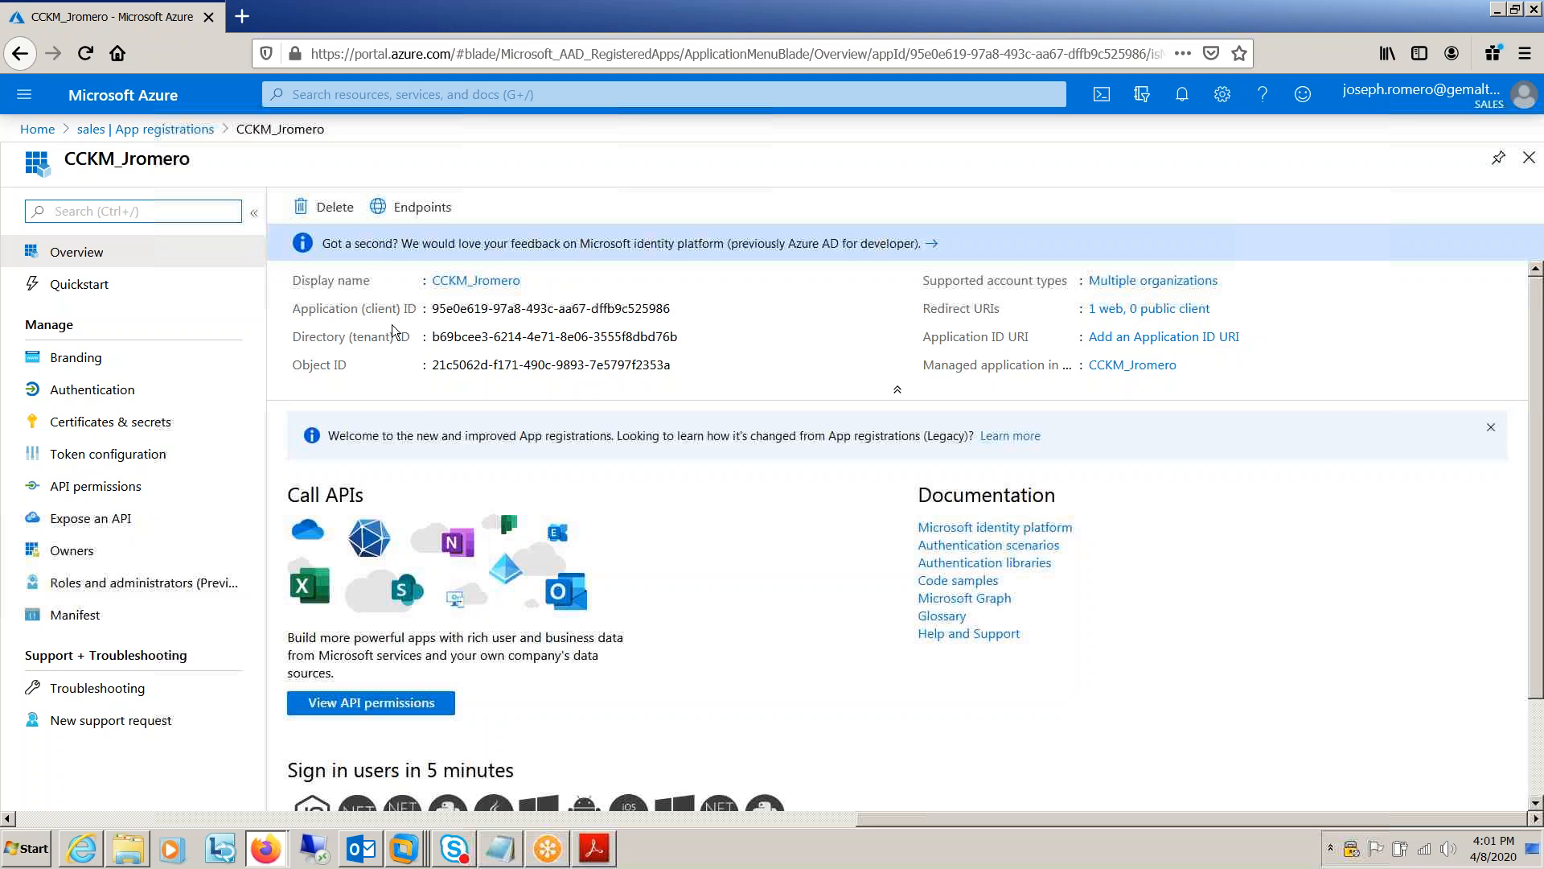
pyautogui.moveTo(433, 310); pyautogui.dragTo(672, 304)
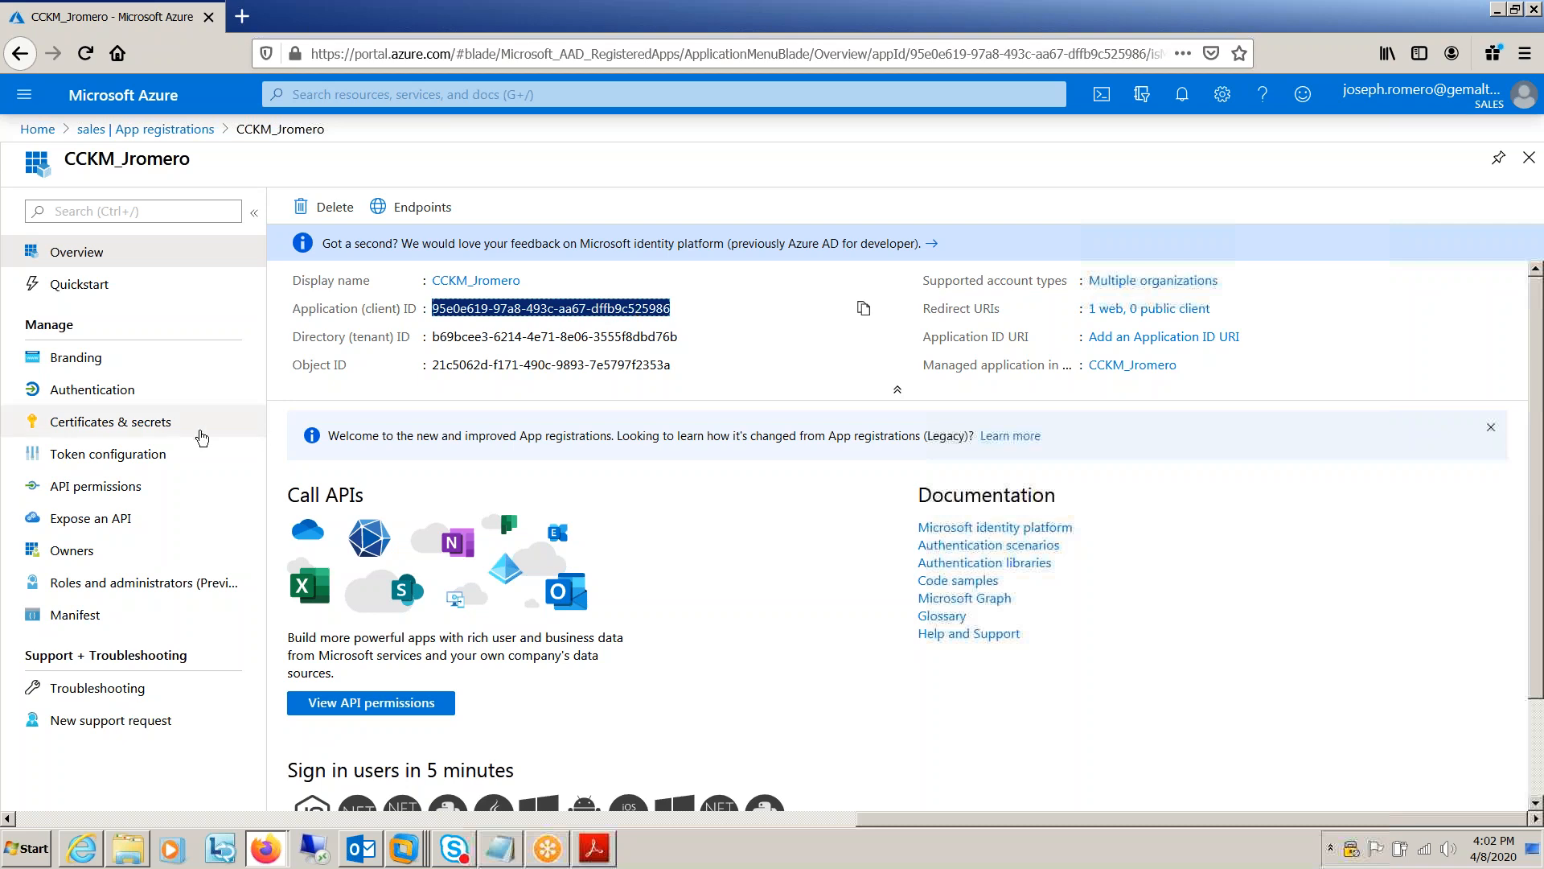
pyautogui.click(116, 431)
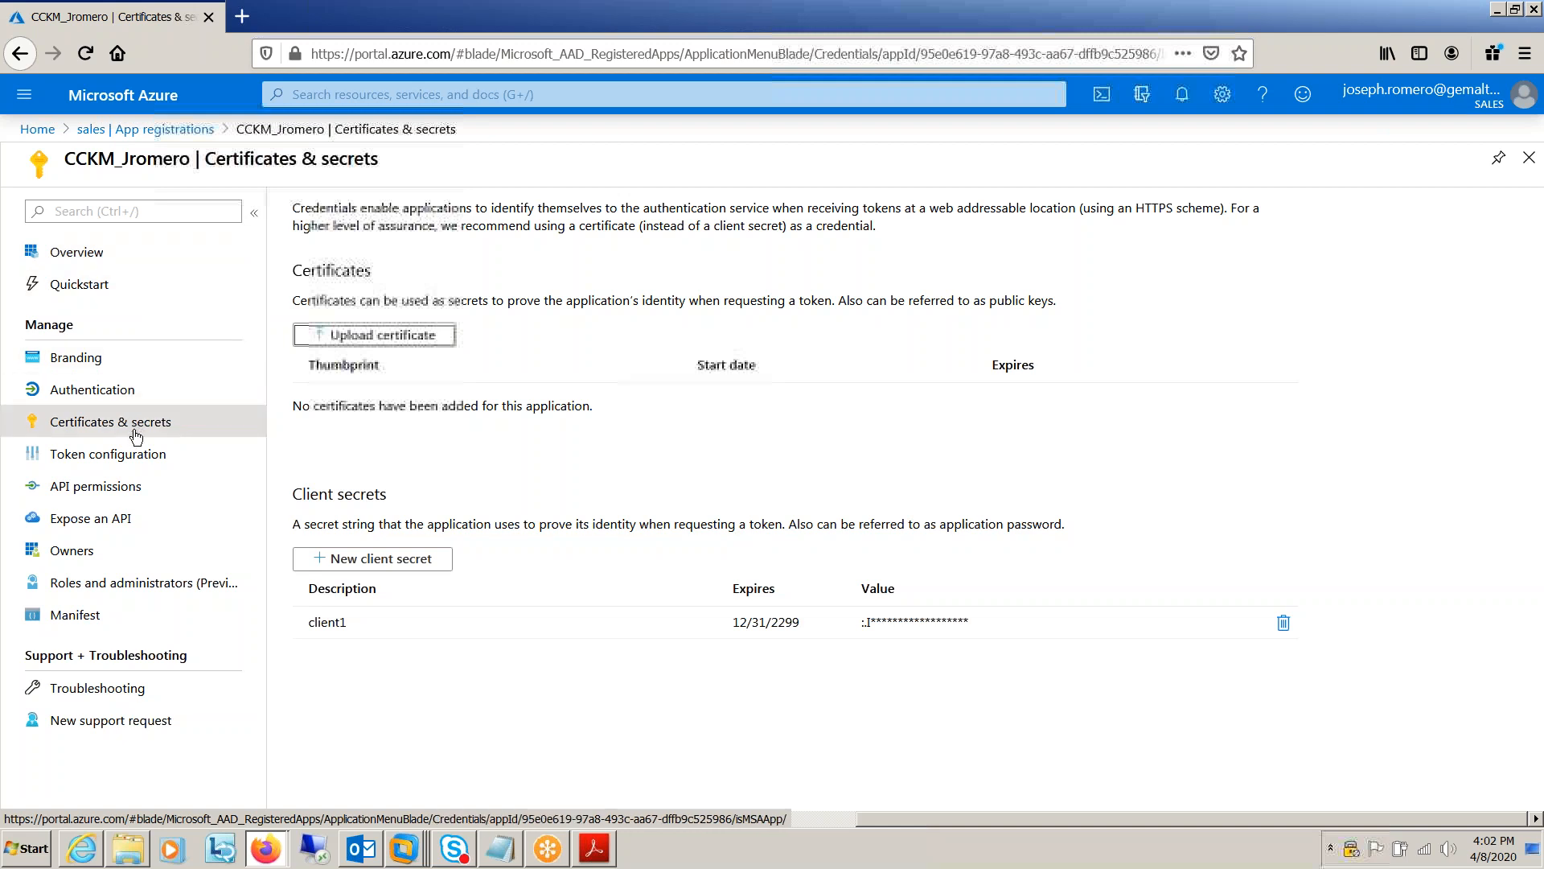
pyautogui.click(112, 492)
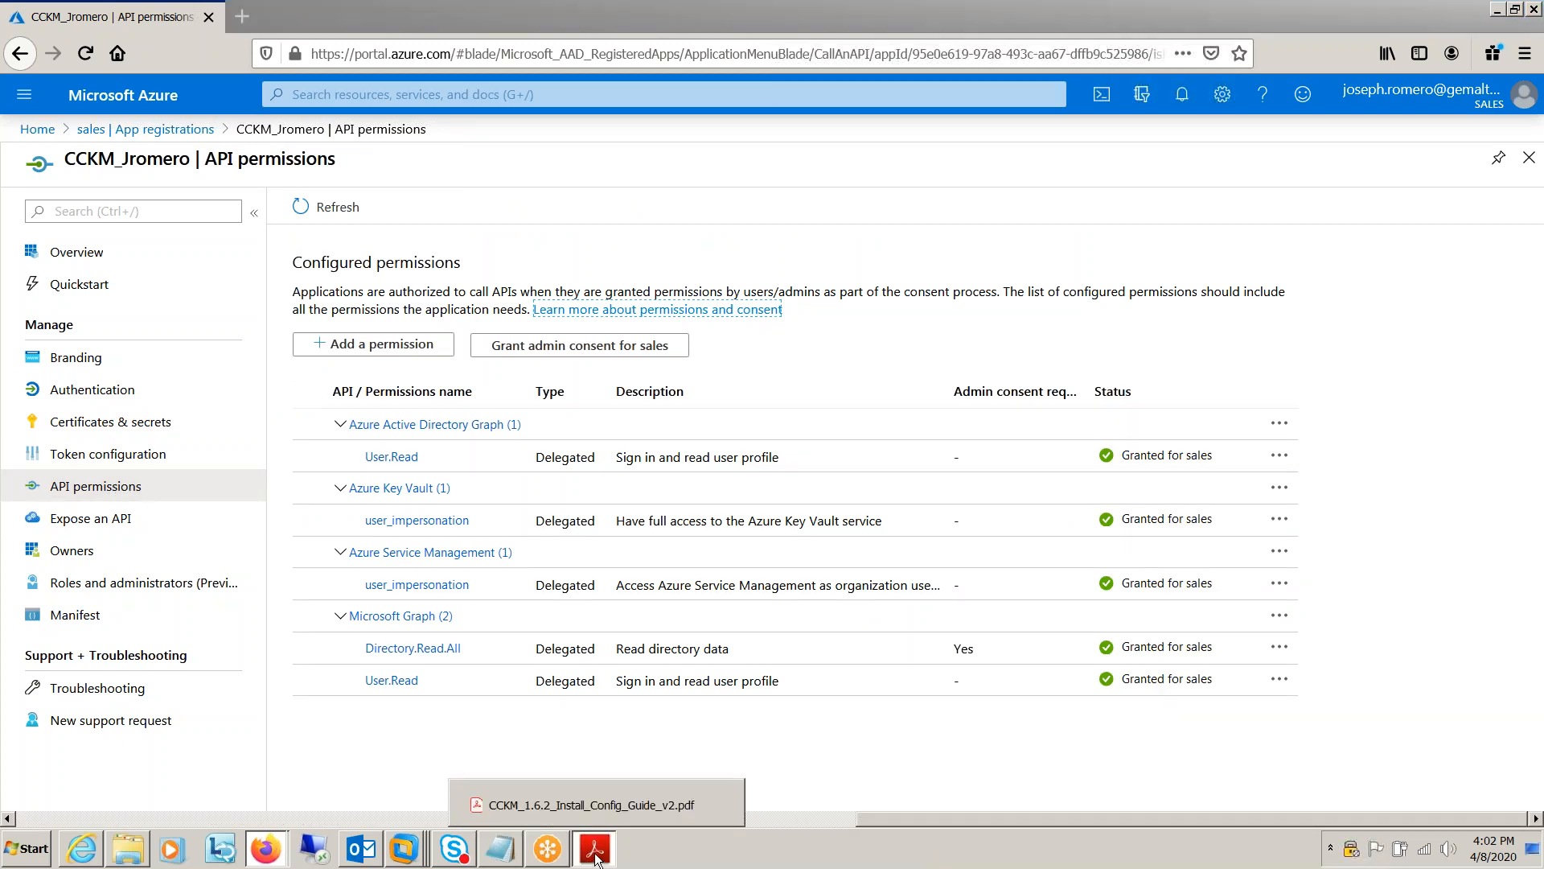
pyautogui.click(592, 854)
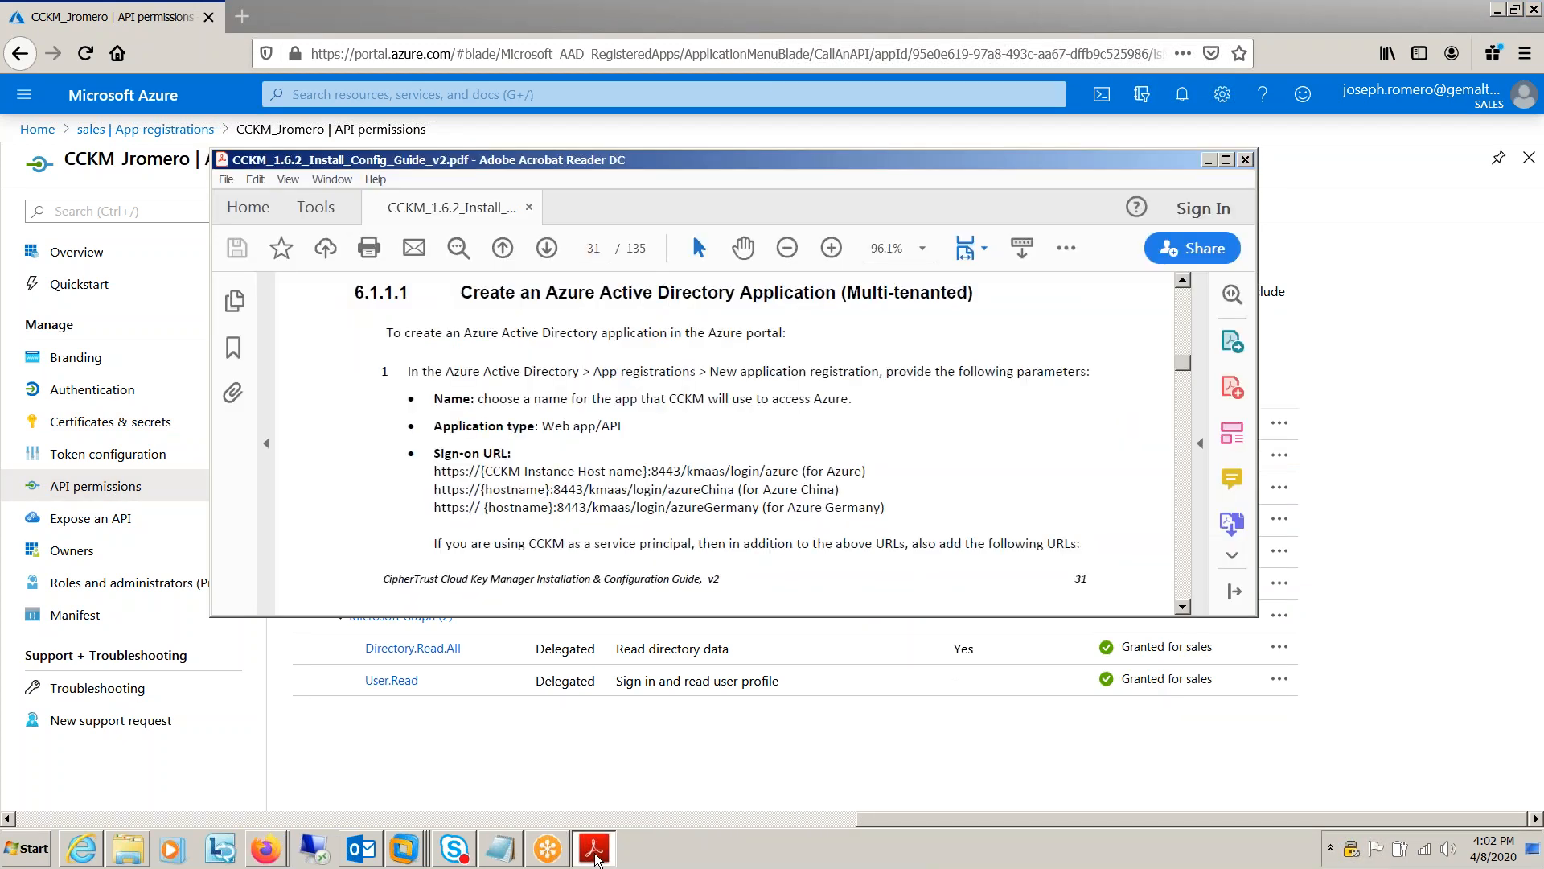
pyautogui.click(1183, 606)
pyautogui.scroll(-10, 1185, 608)
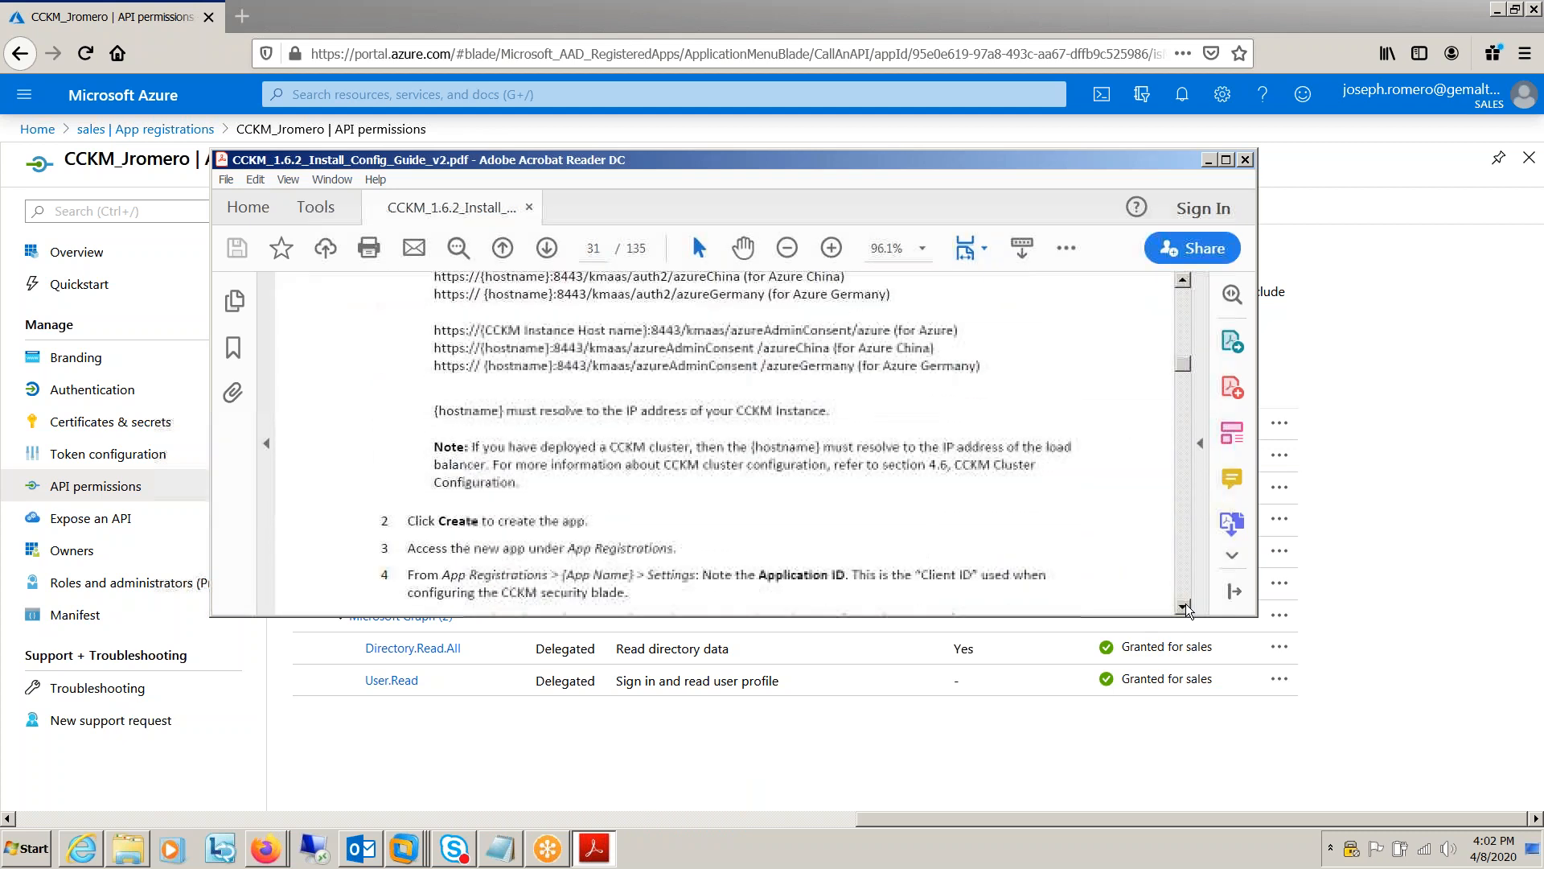
pyautogui.scroll(-5, 1185, 604)
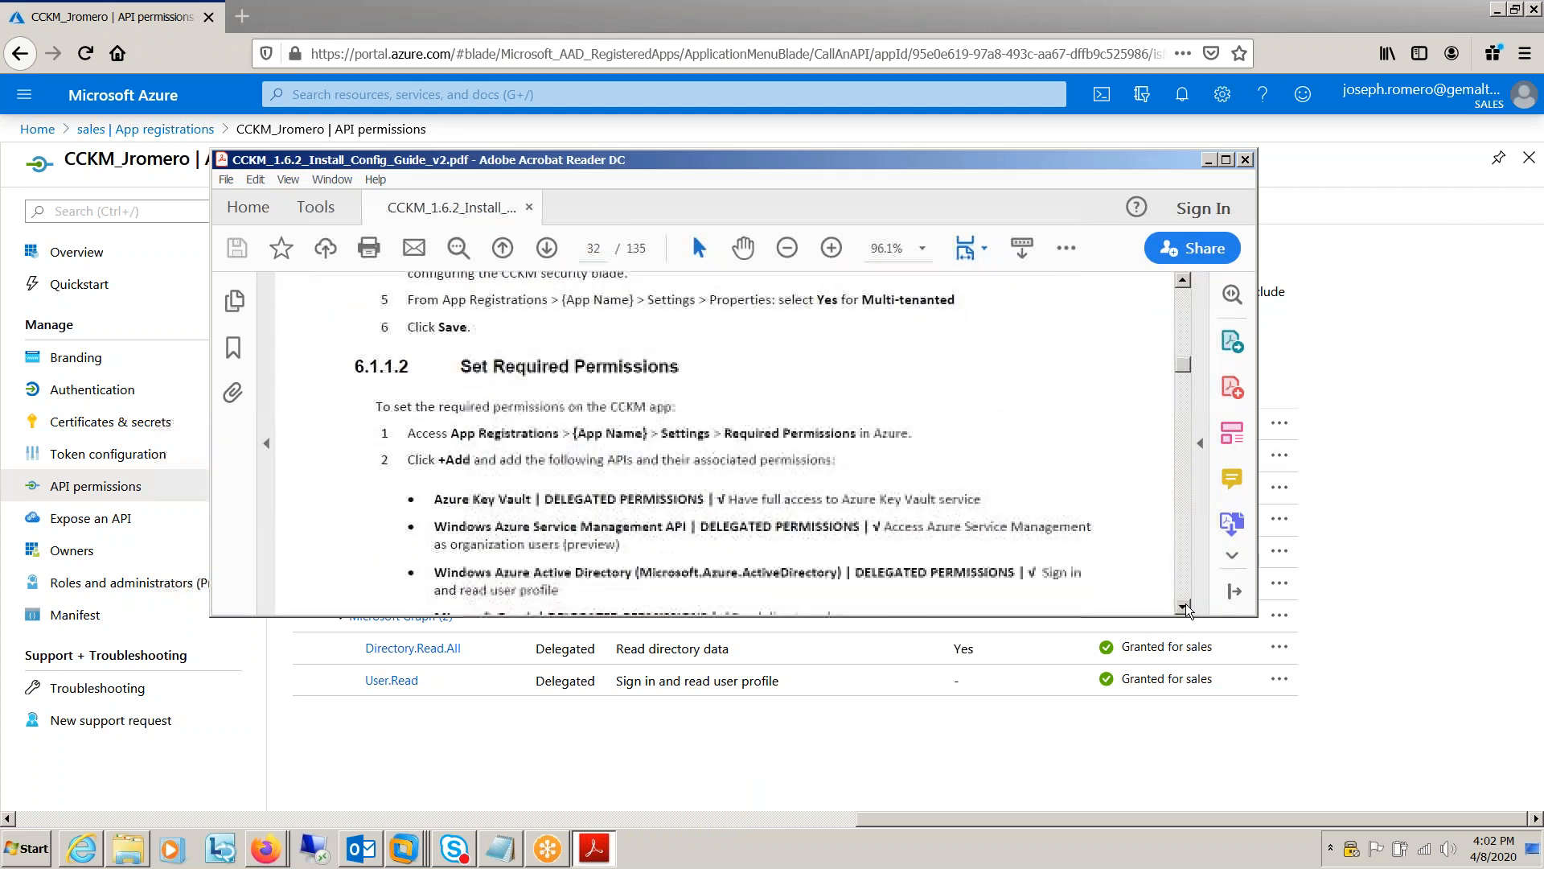
pyautogui.click(1186, 604)
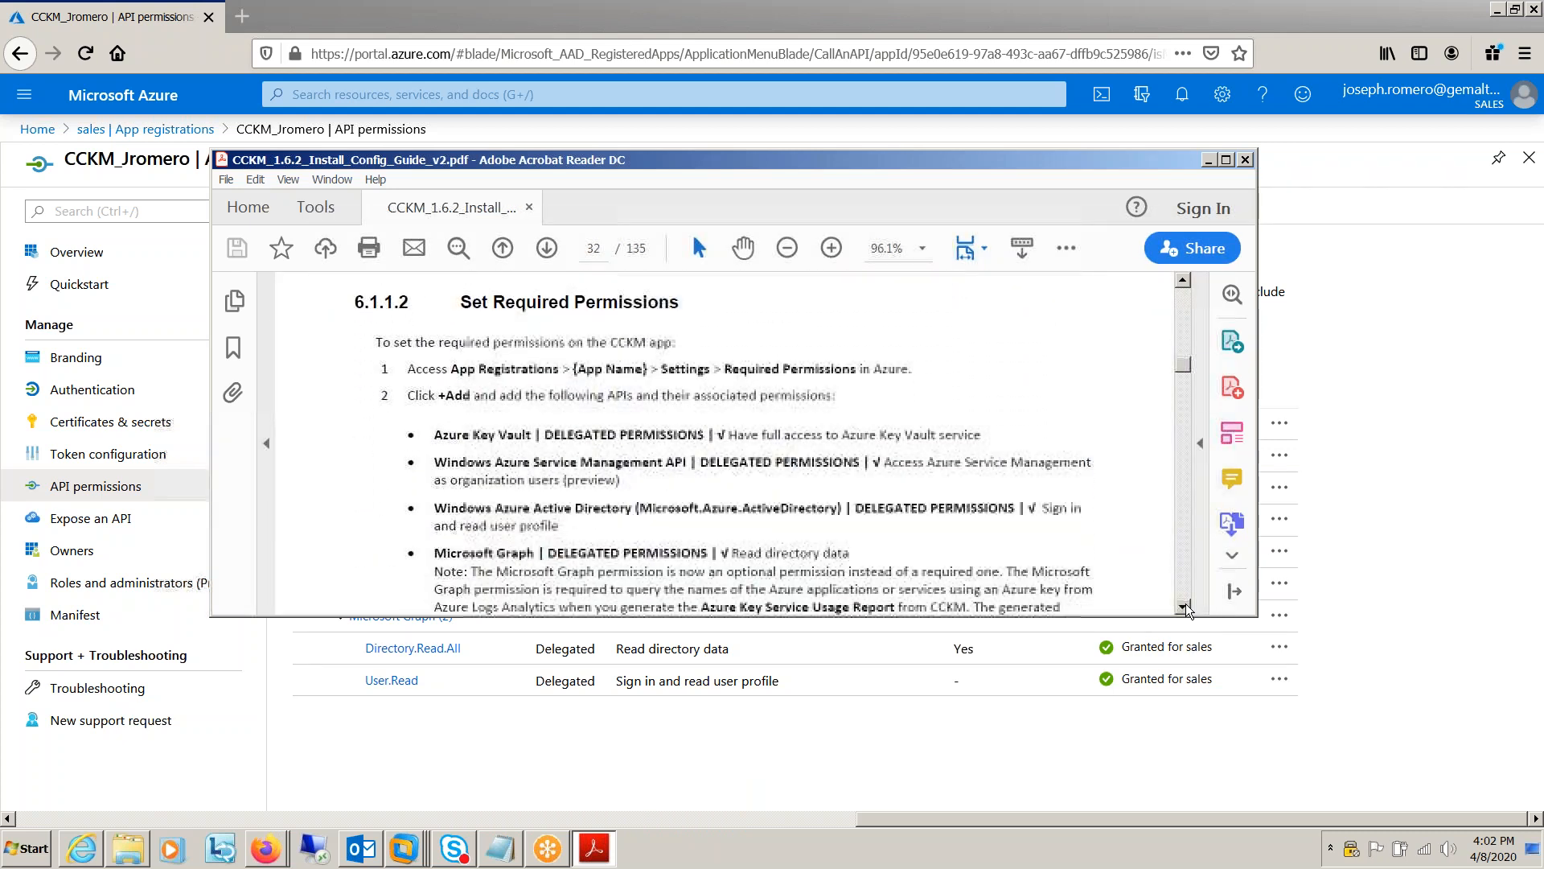
pyautogui.click(1185, 605)
pyautogui.click(1186, 604)
pyautogui.click(1185, 604)
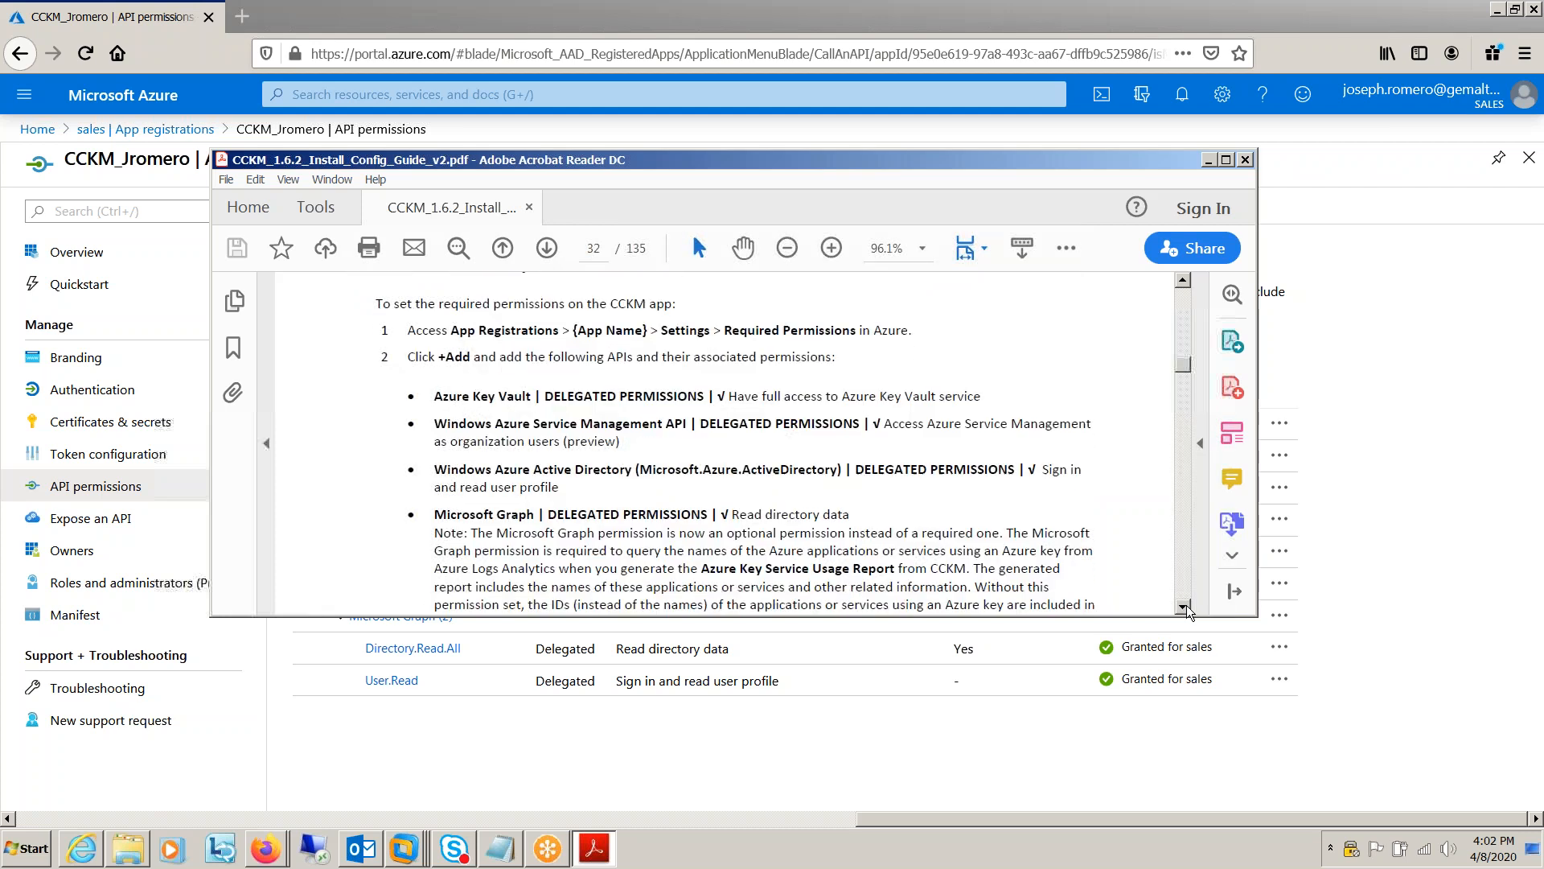
pyautogui.click(1185, 604)
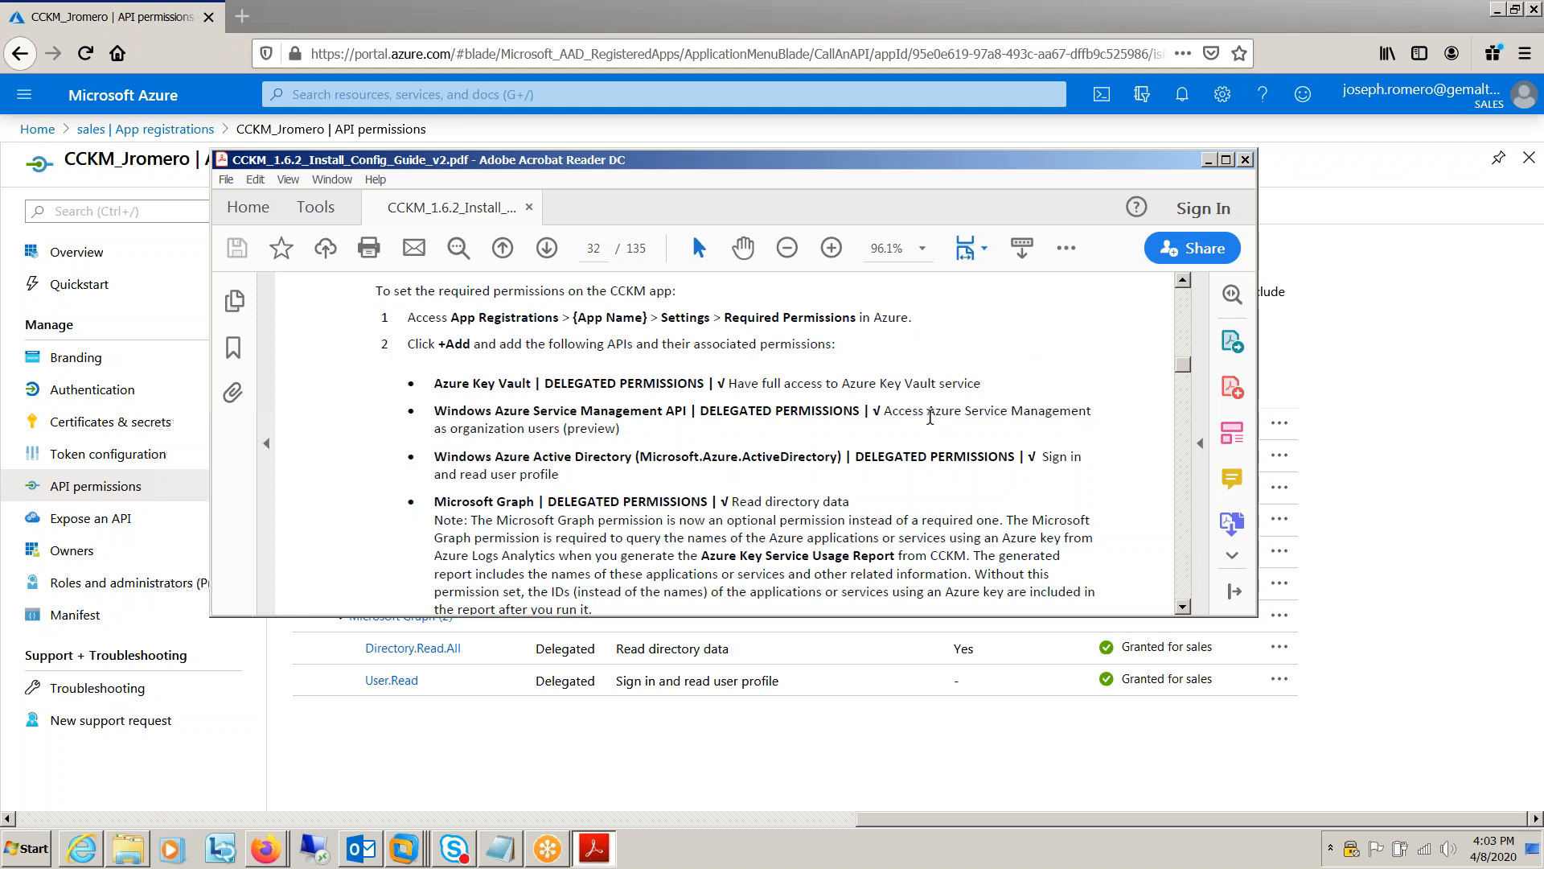
pyautogui.click(1210, 162)
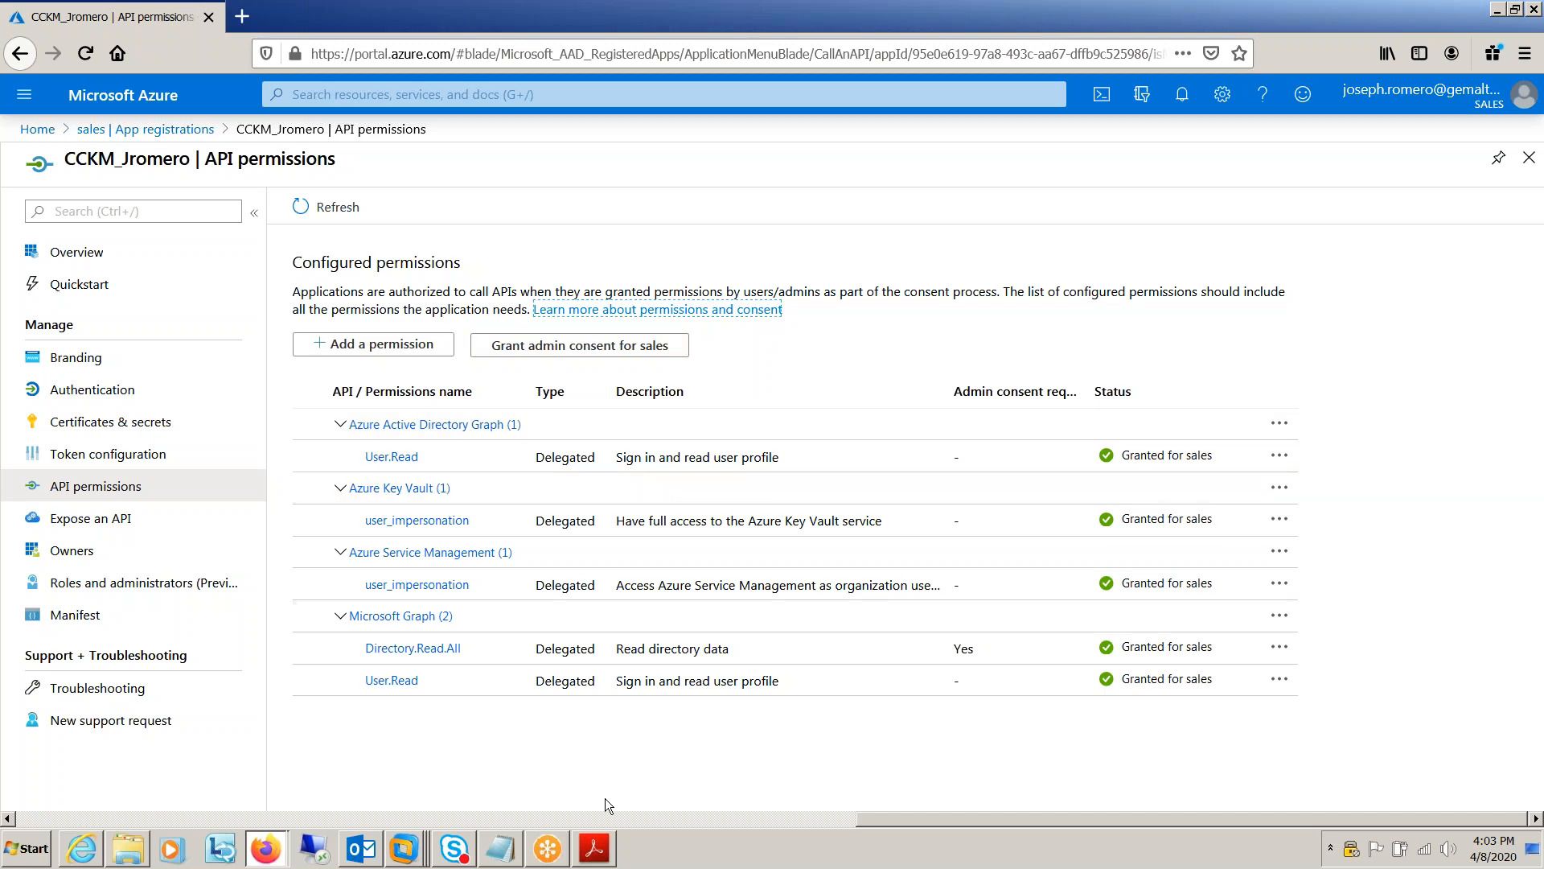
# Restore and re-minimize the Acrobat installation guide, then minimize Firefox to show the desktop.
pyautogui.click(599, 849)
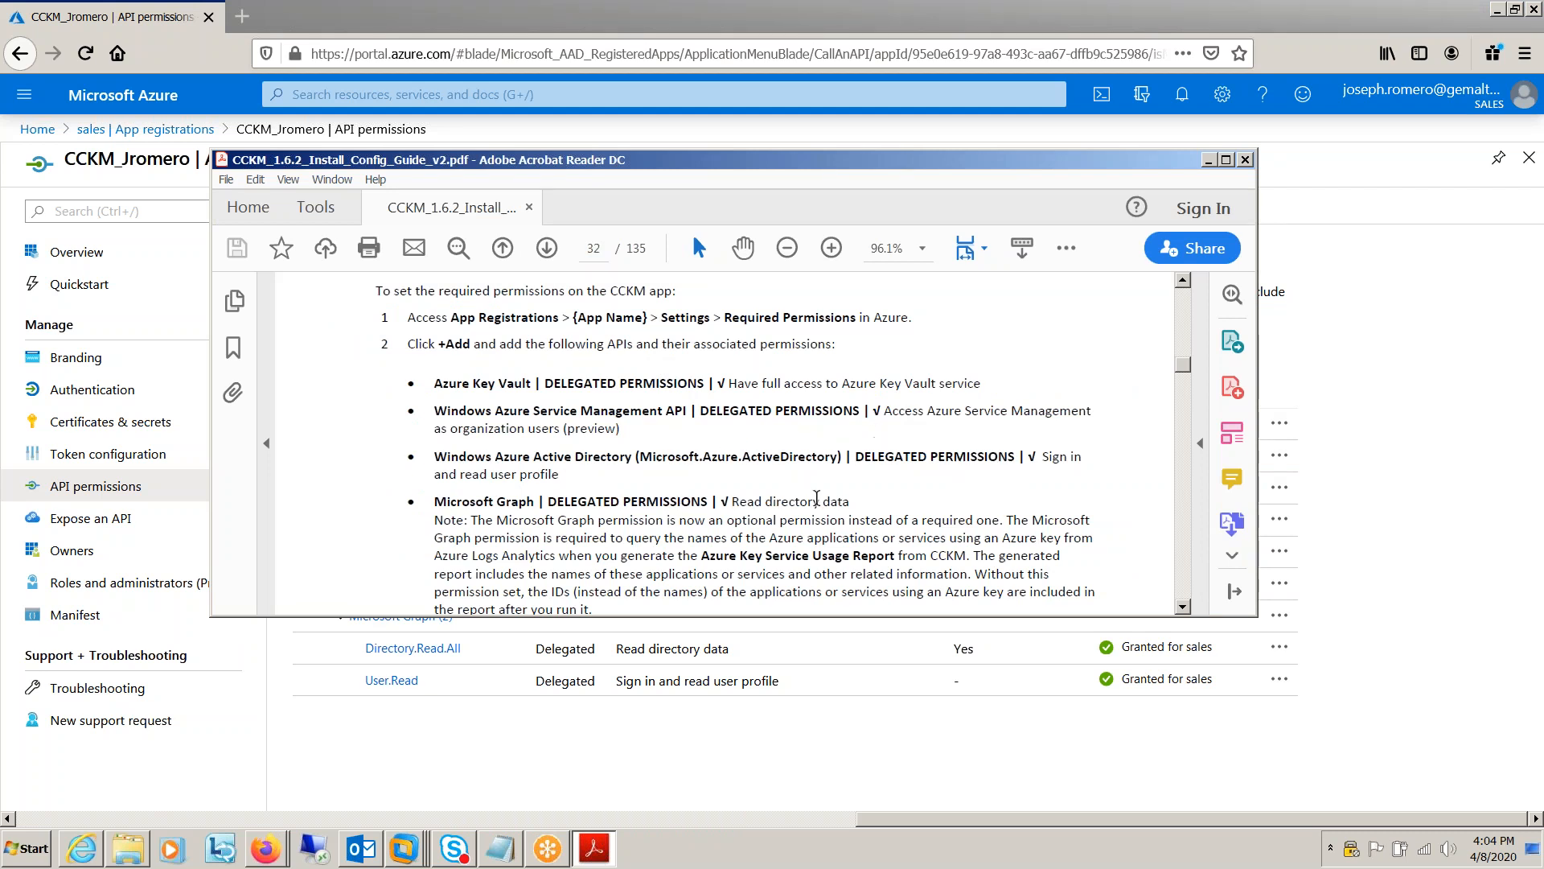
pyautogui.click(1208, 160)
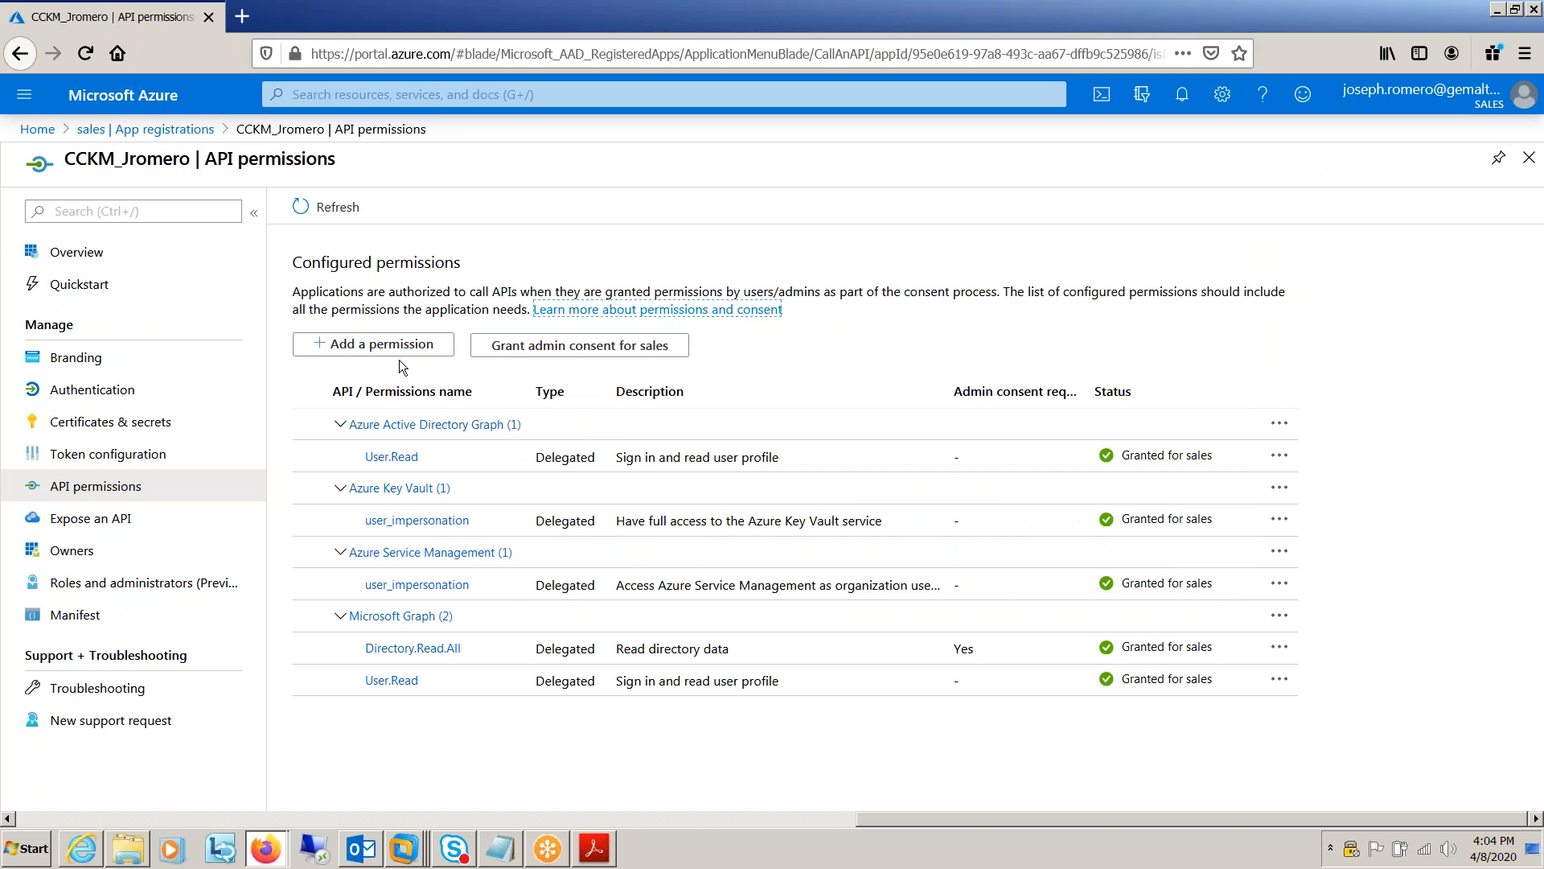
pyautogui.click(1498, 11)
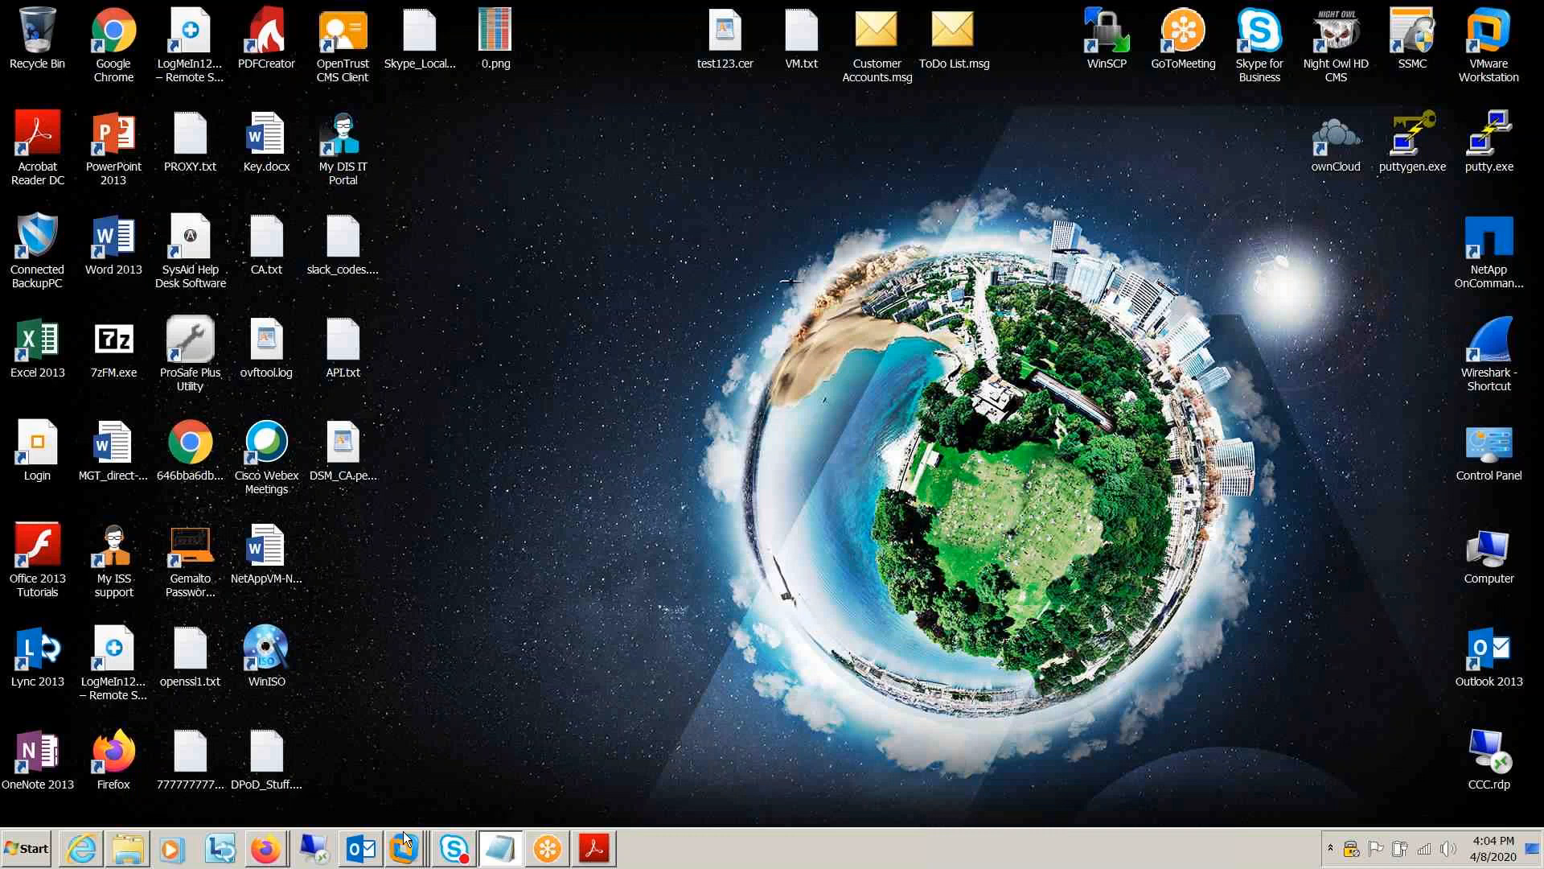
# In the Cloud Key Manager window, add a new Azure security blade and advance to Set Access.
pyautogui.click(273, 848)
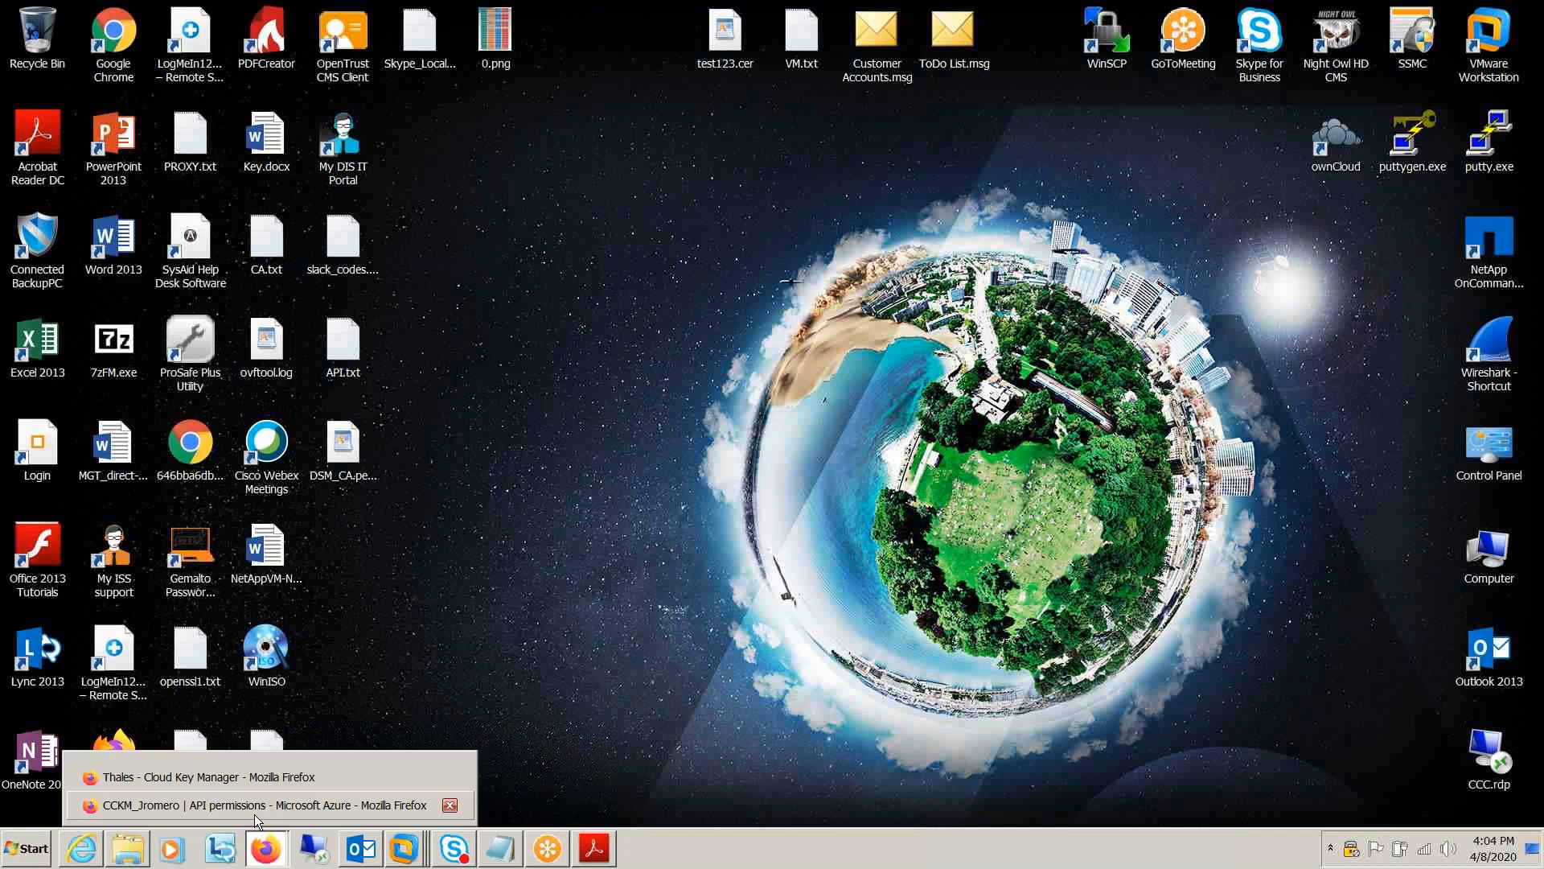
pyautogui.click(251, 774)
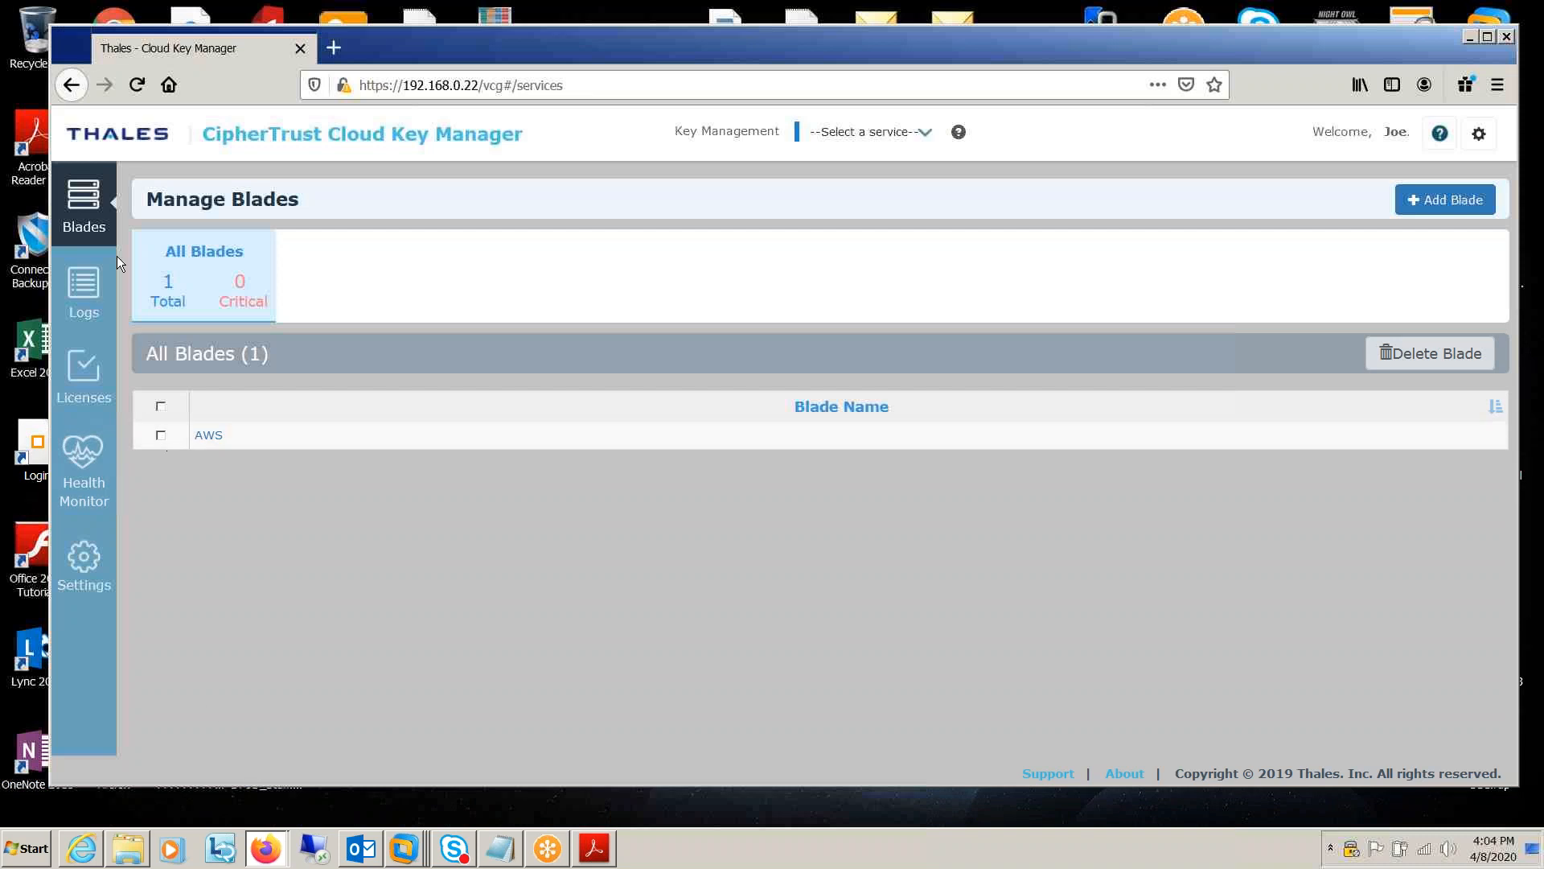
pyautogui.moveTo(90, 202)
pyautogui.click(189, 211)
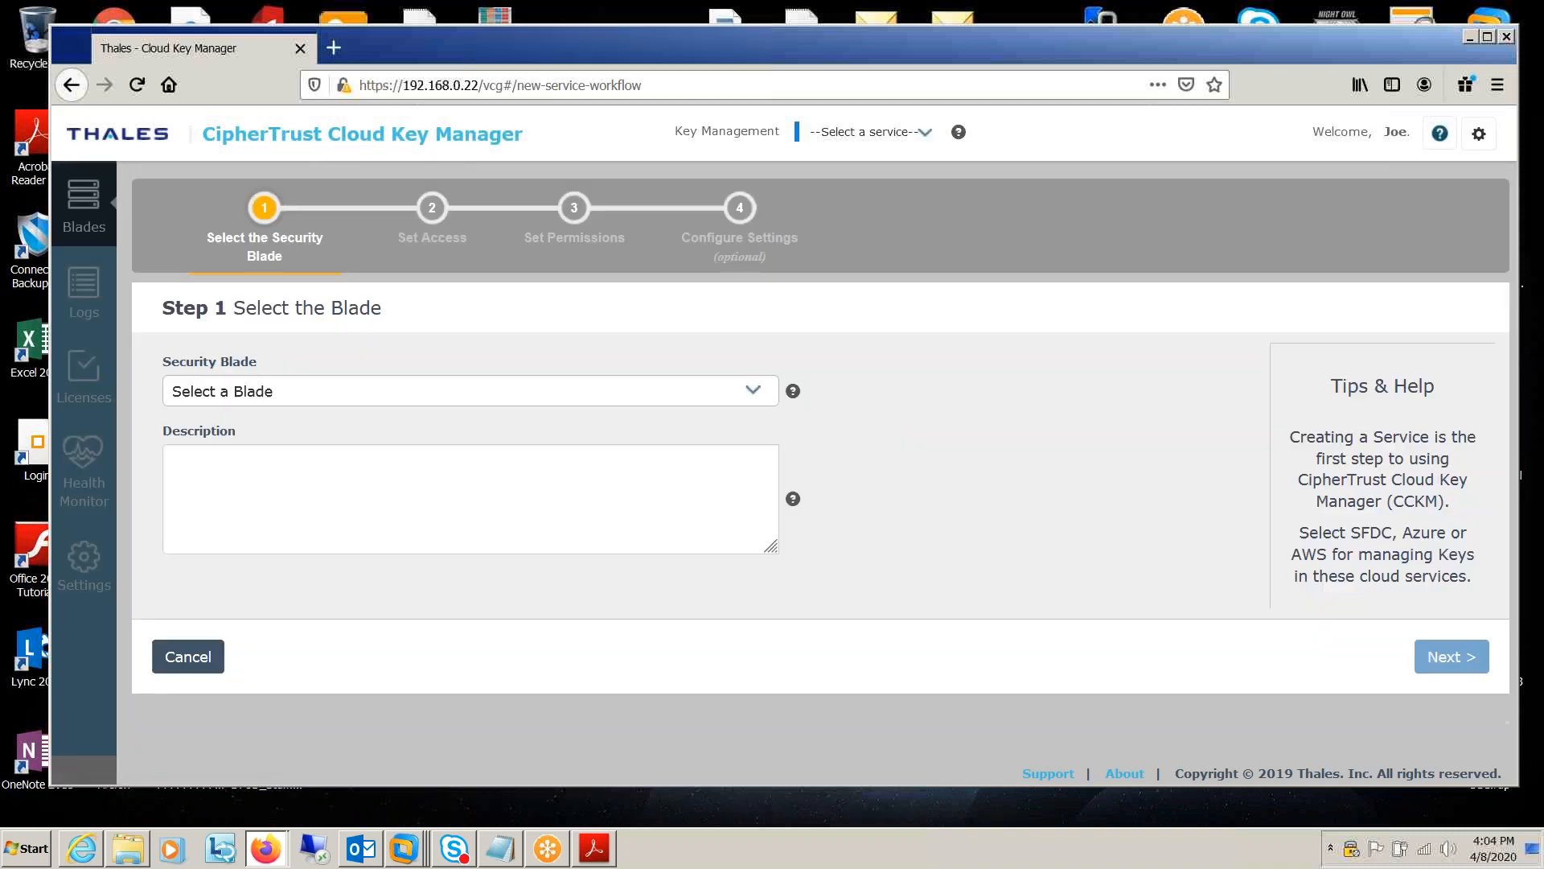
pyautogui.click(755, 404)
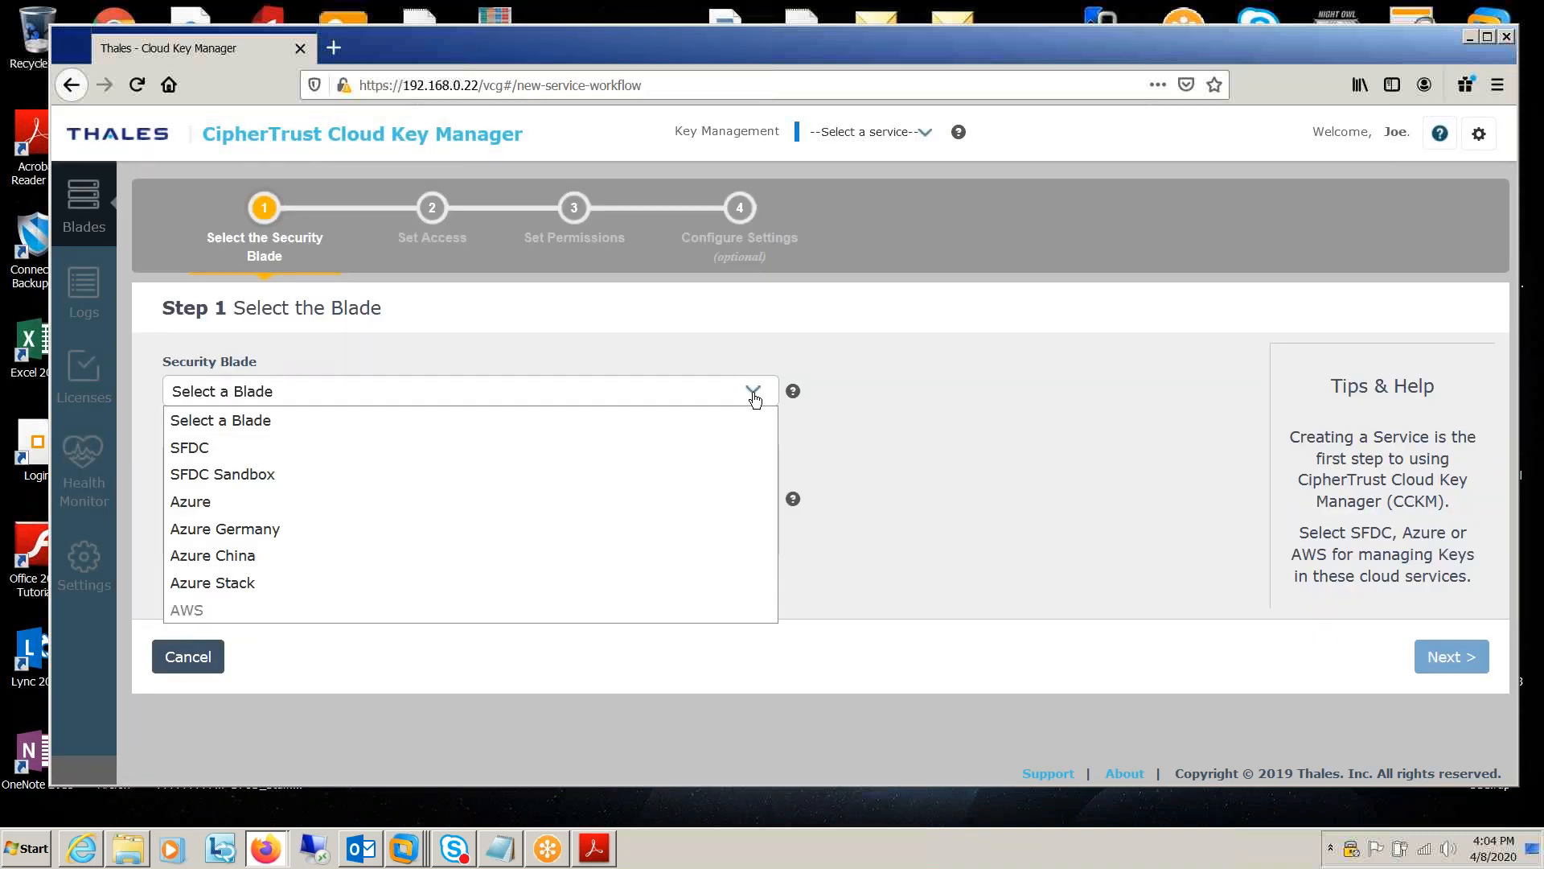
pyautogui.click(381, 504)
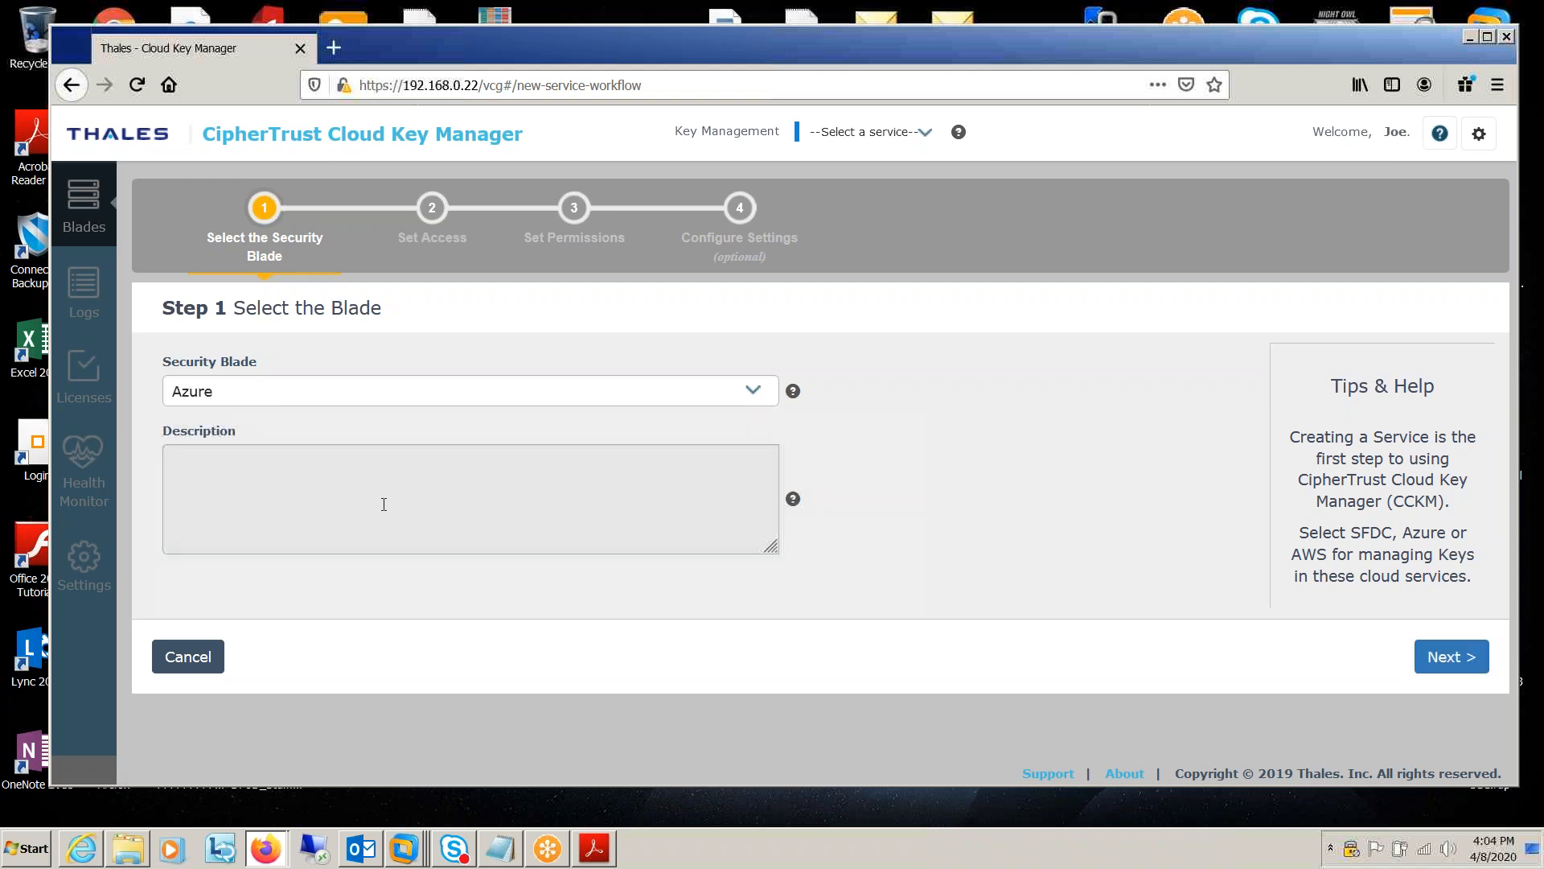
pyautogui.click(1454, 658)
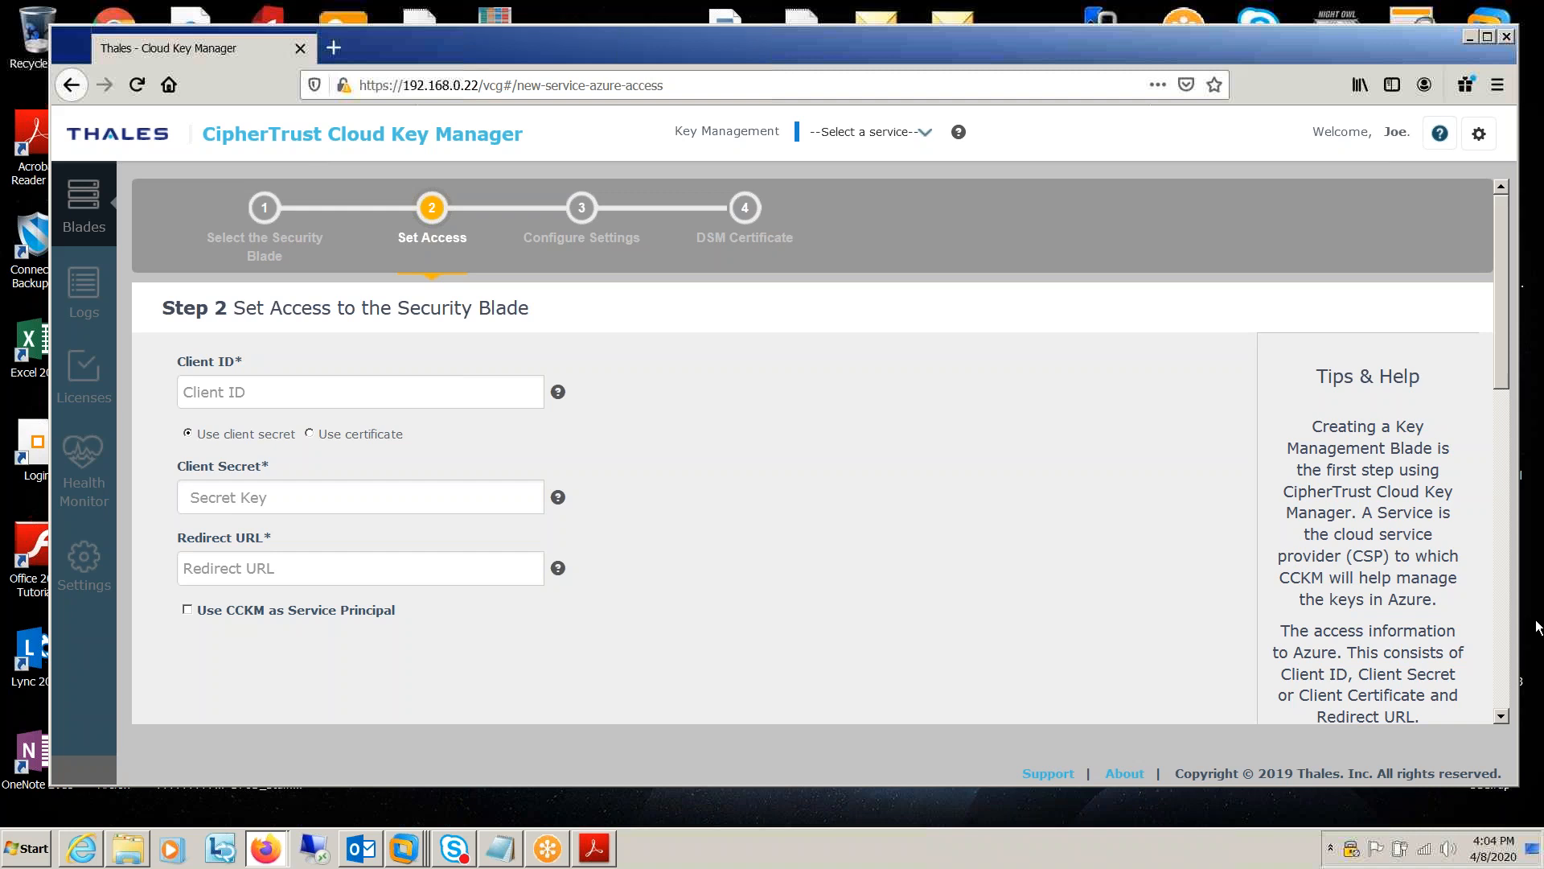
pyautogui.hotkey('alt', 'Tab')
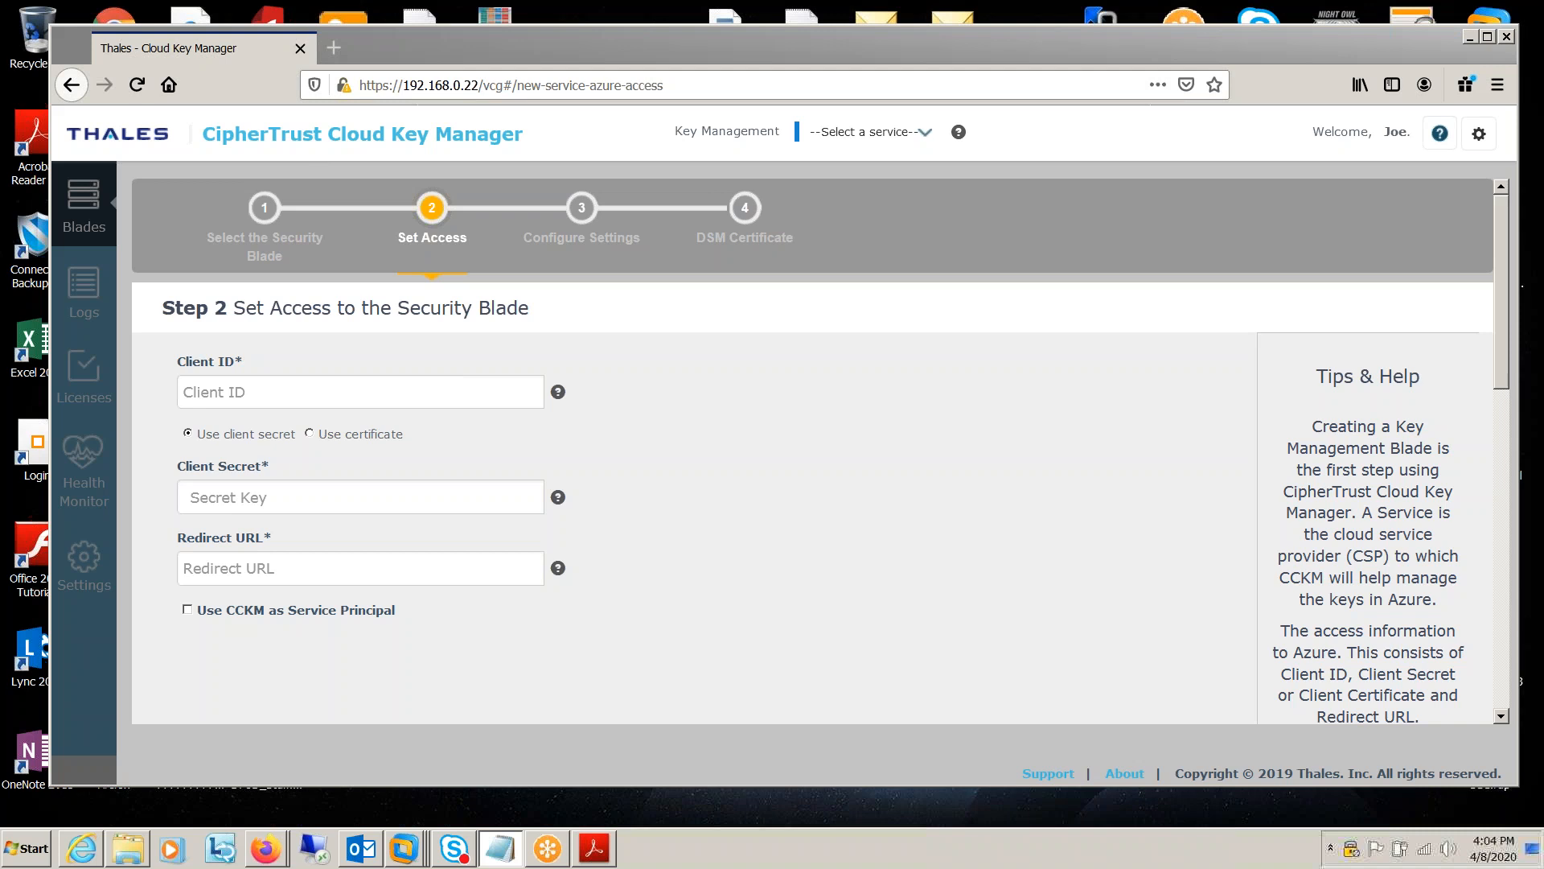
pyautogui.click(309, 399)
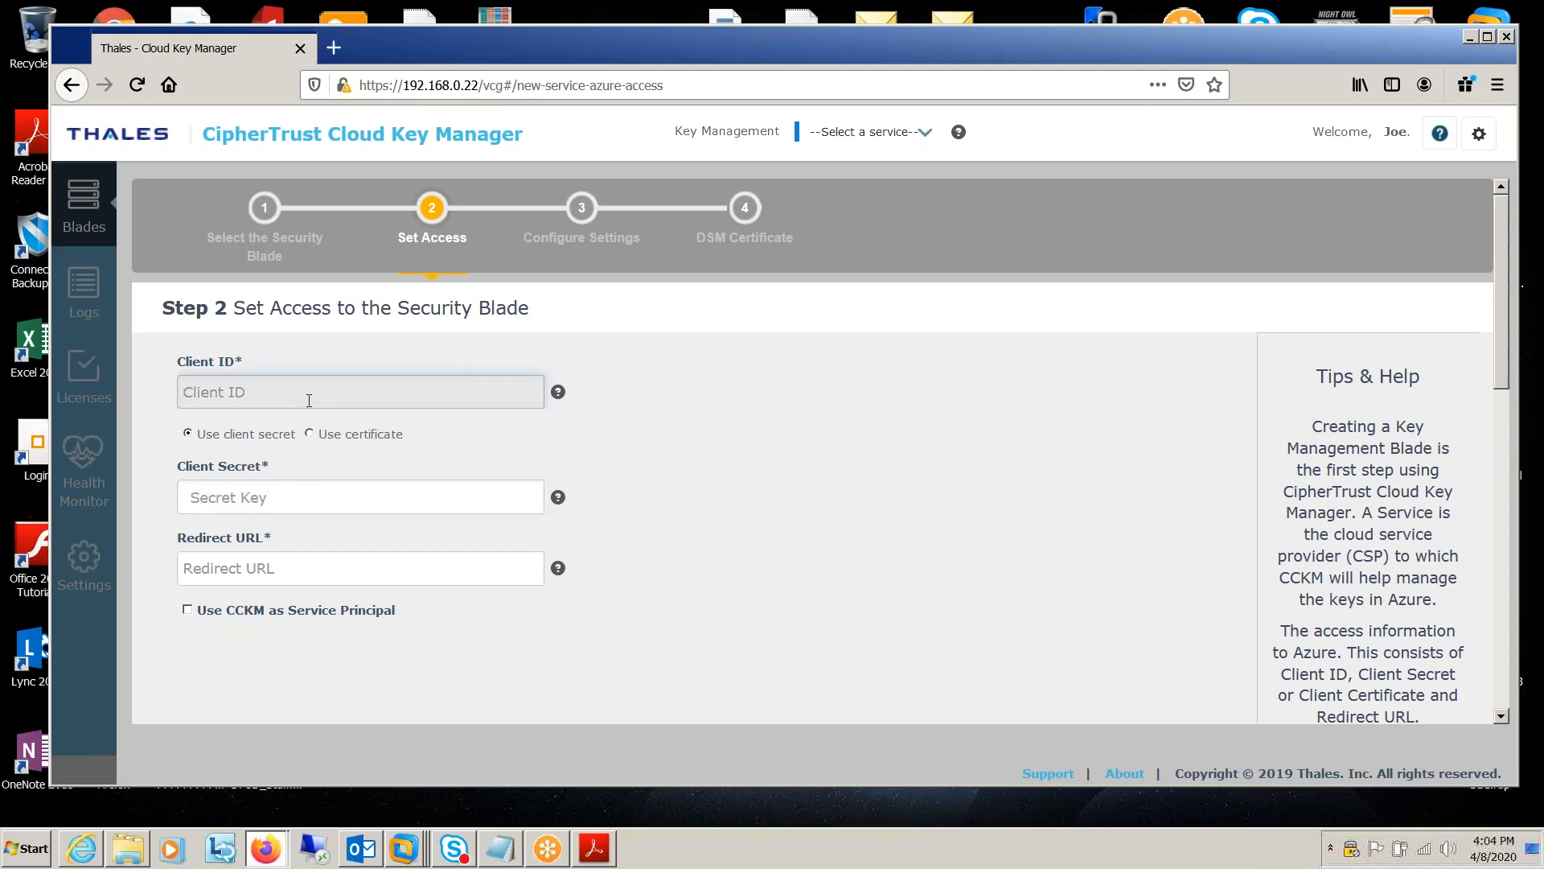
pyautogui.write('95e0e619-97a8-493c-aa67-dffb9c525986')
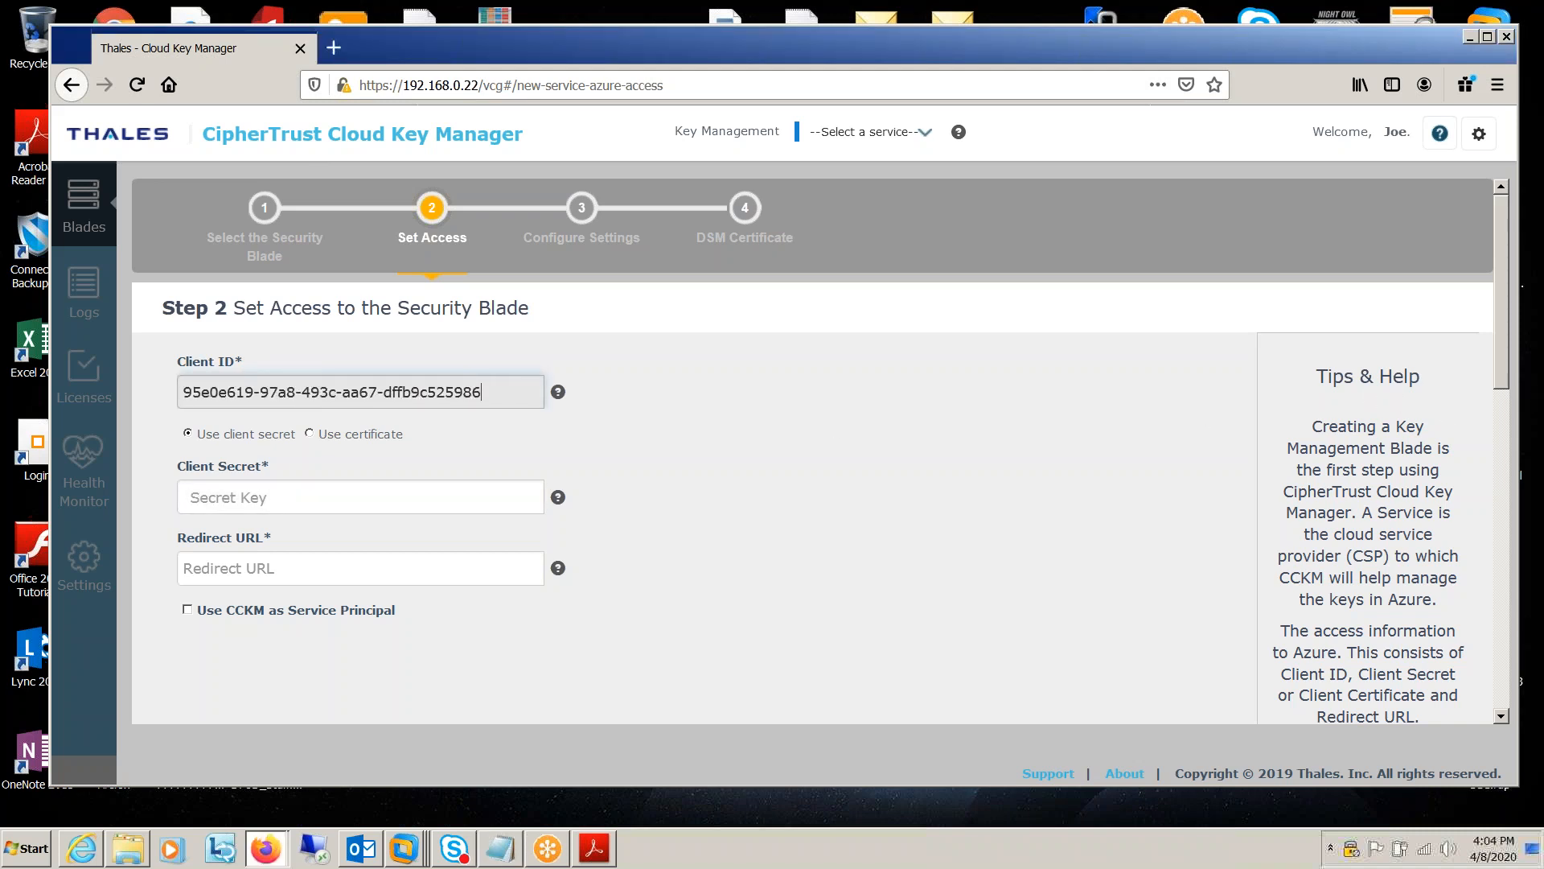
pyautogui.hotkey('alt', 'Tab')
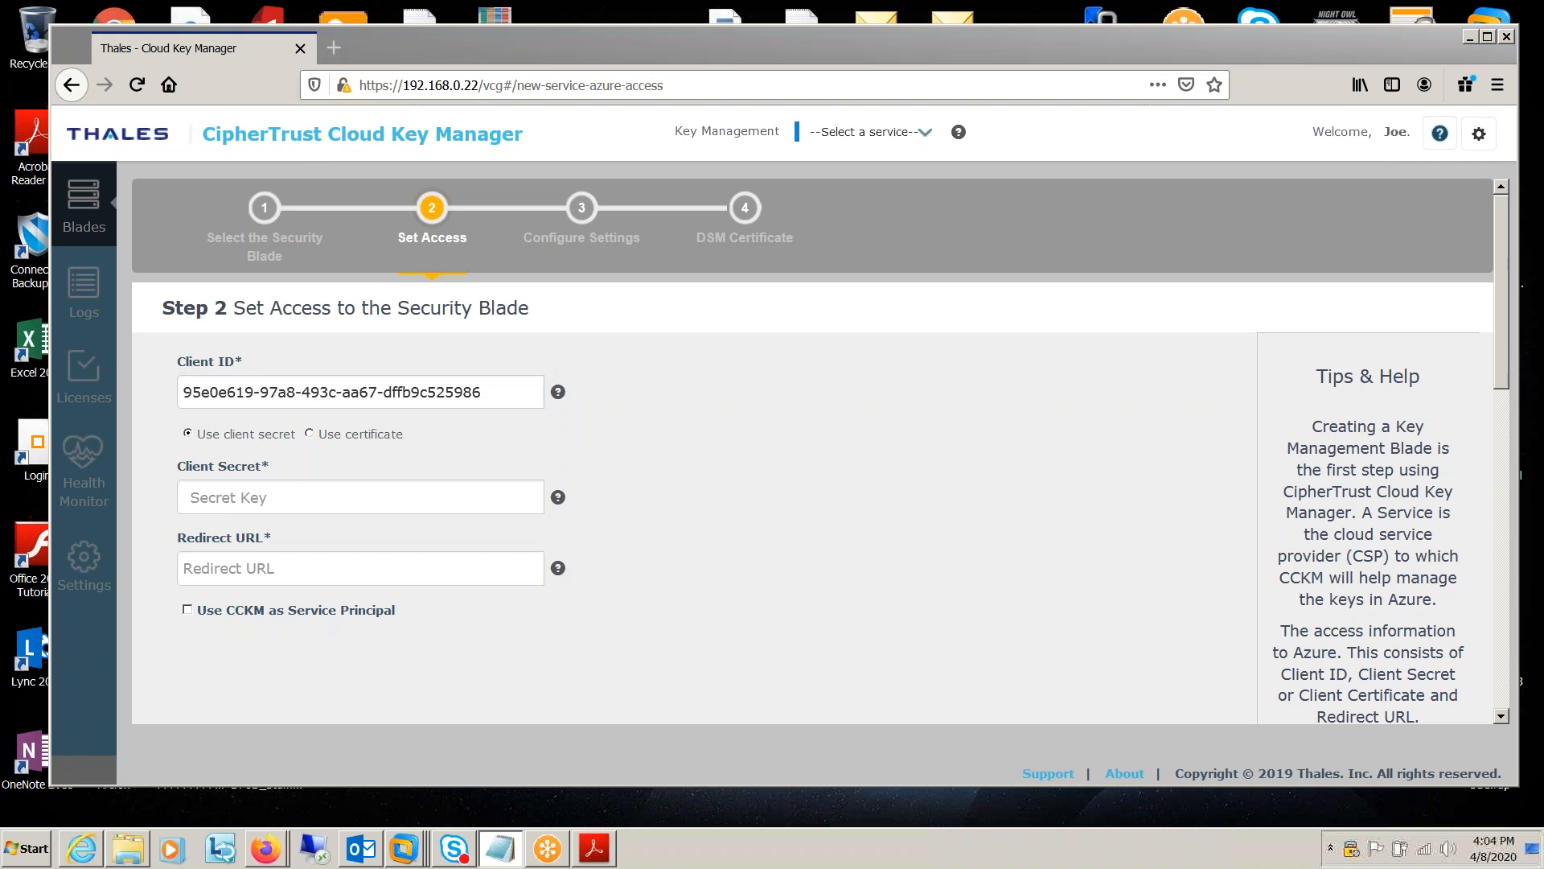
pyautogui.click(445, 499)
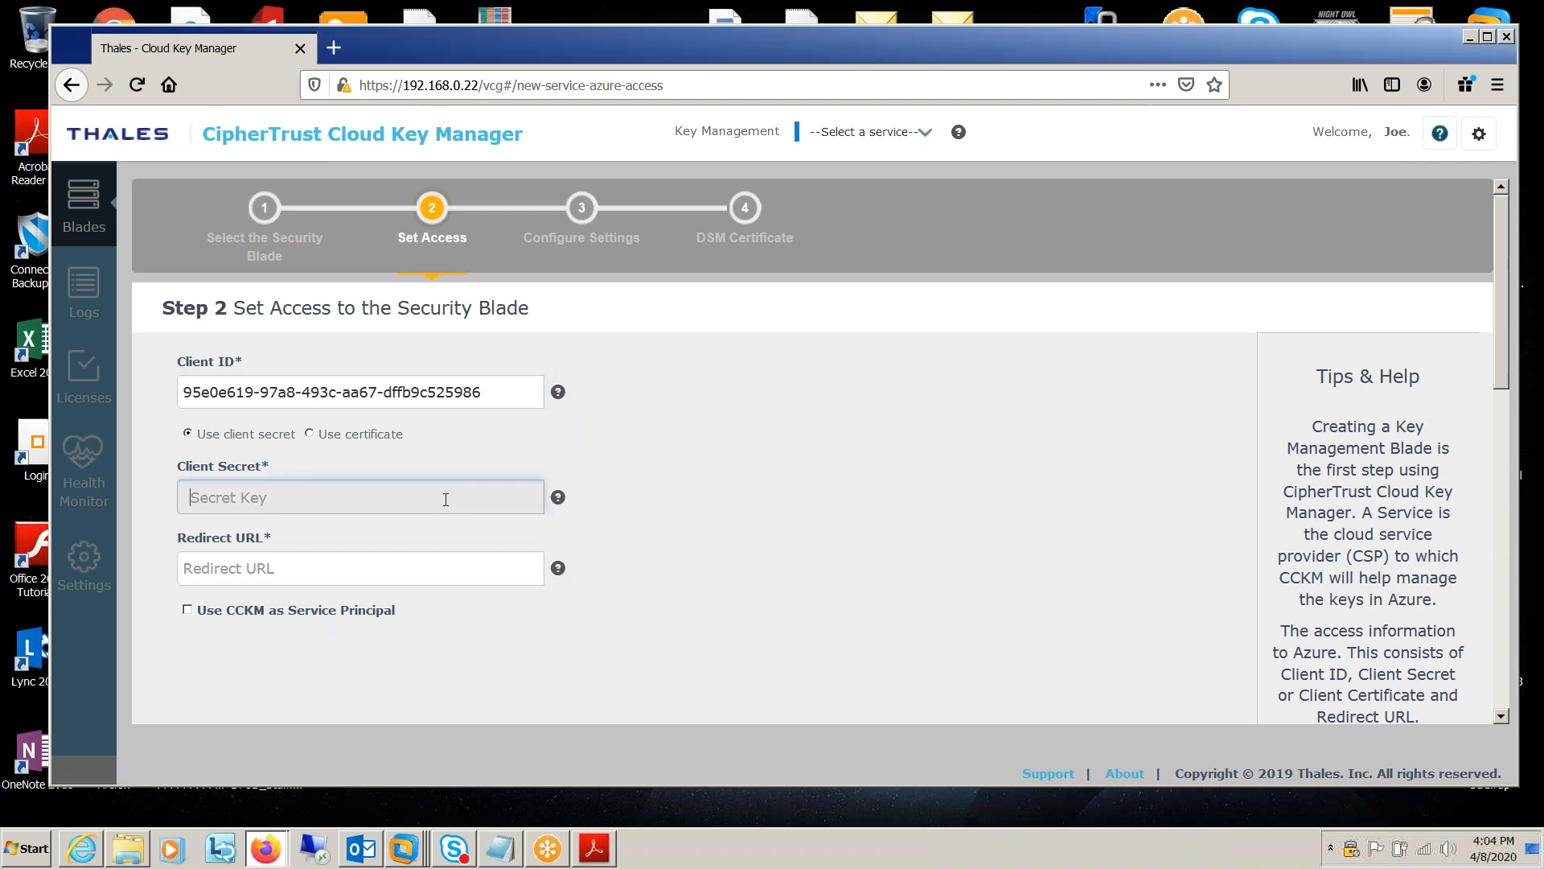
pyautogui.hotkey('ctrl', 'v')
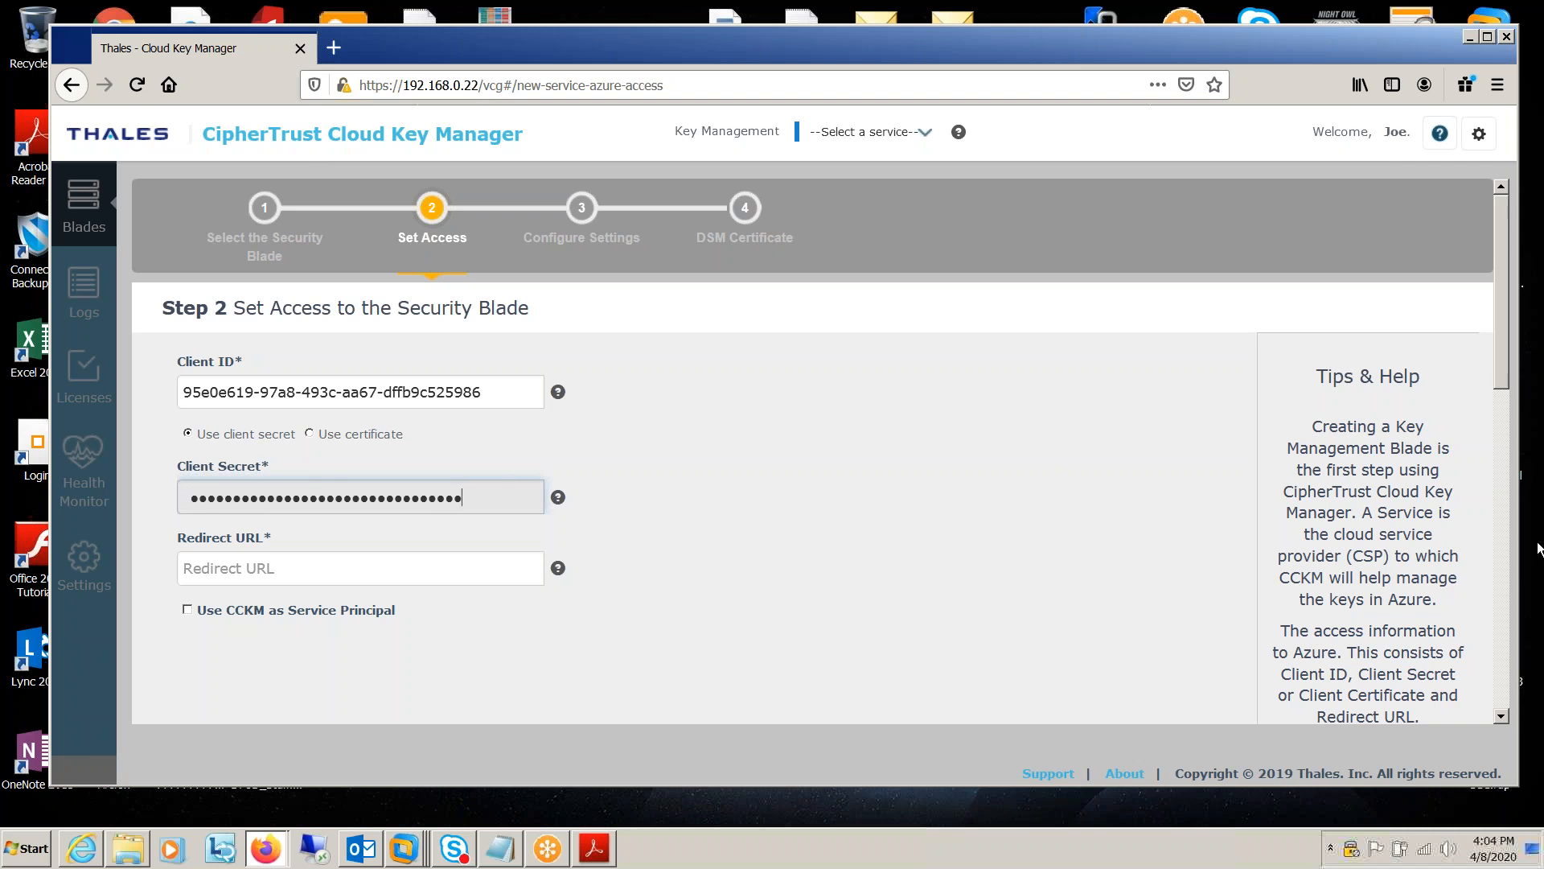
pyautogui.hotkey('alt', 'Tab')
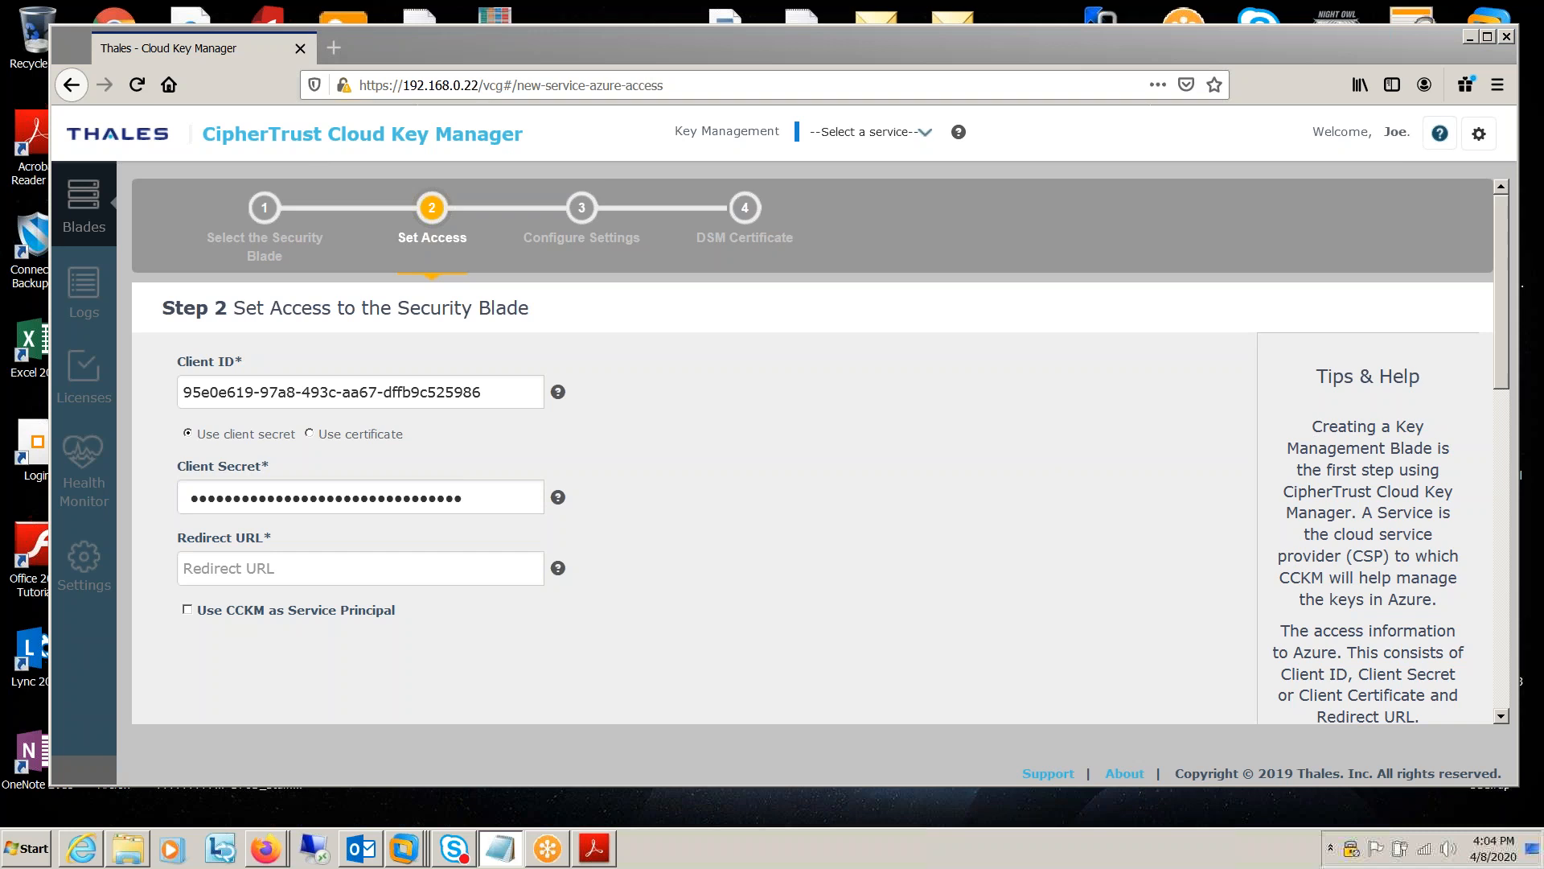
pyautogui.click(441, 570)
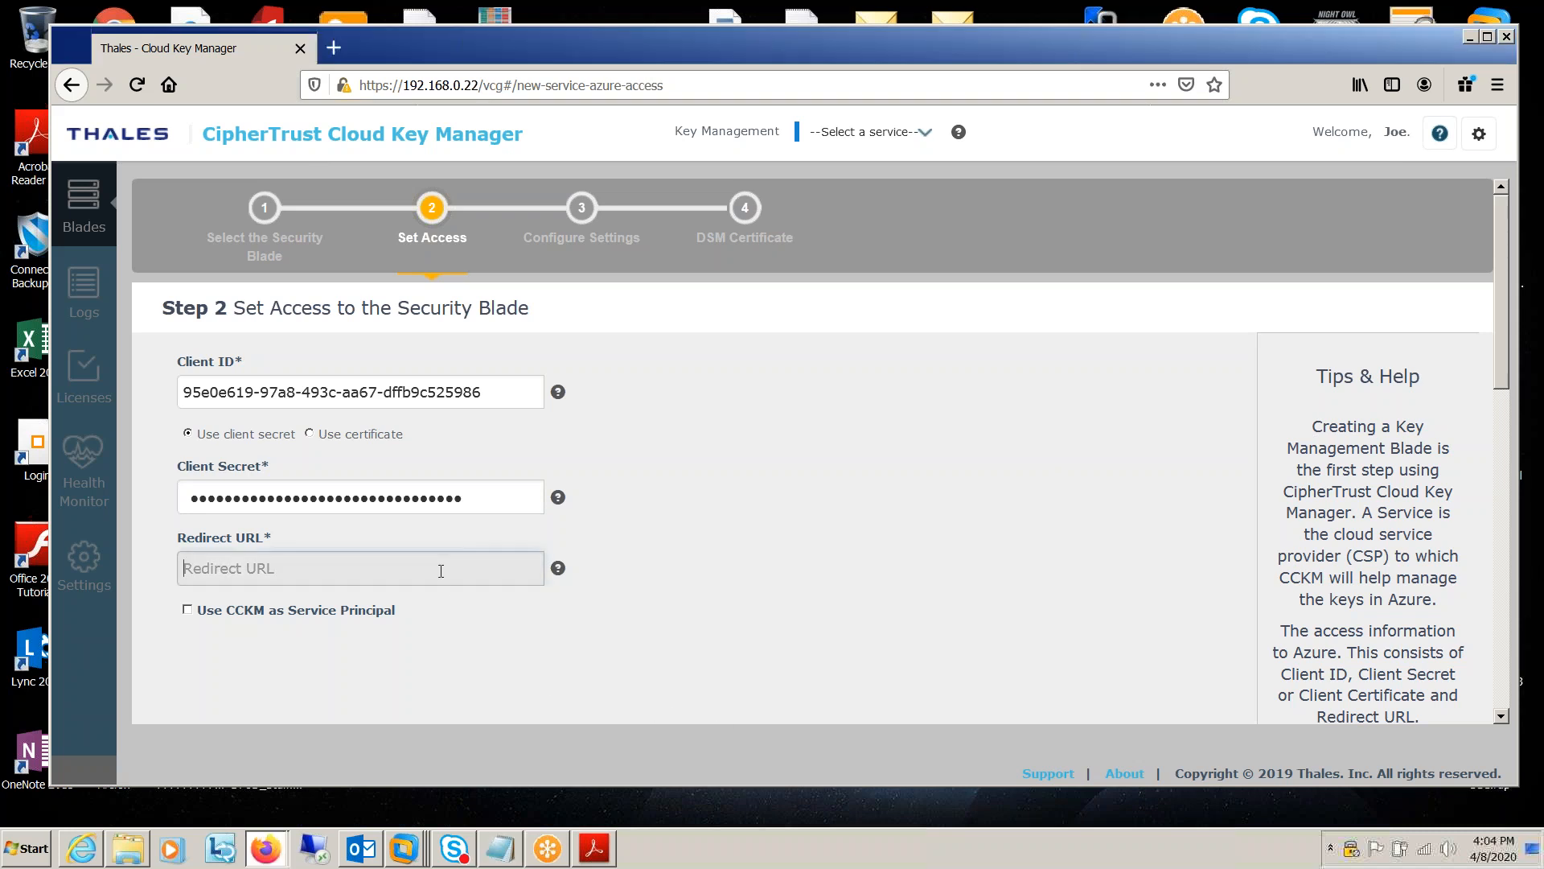
pyautogui.write('https://192.168.0.22:8443/kmaas/login/azure')
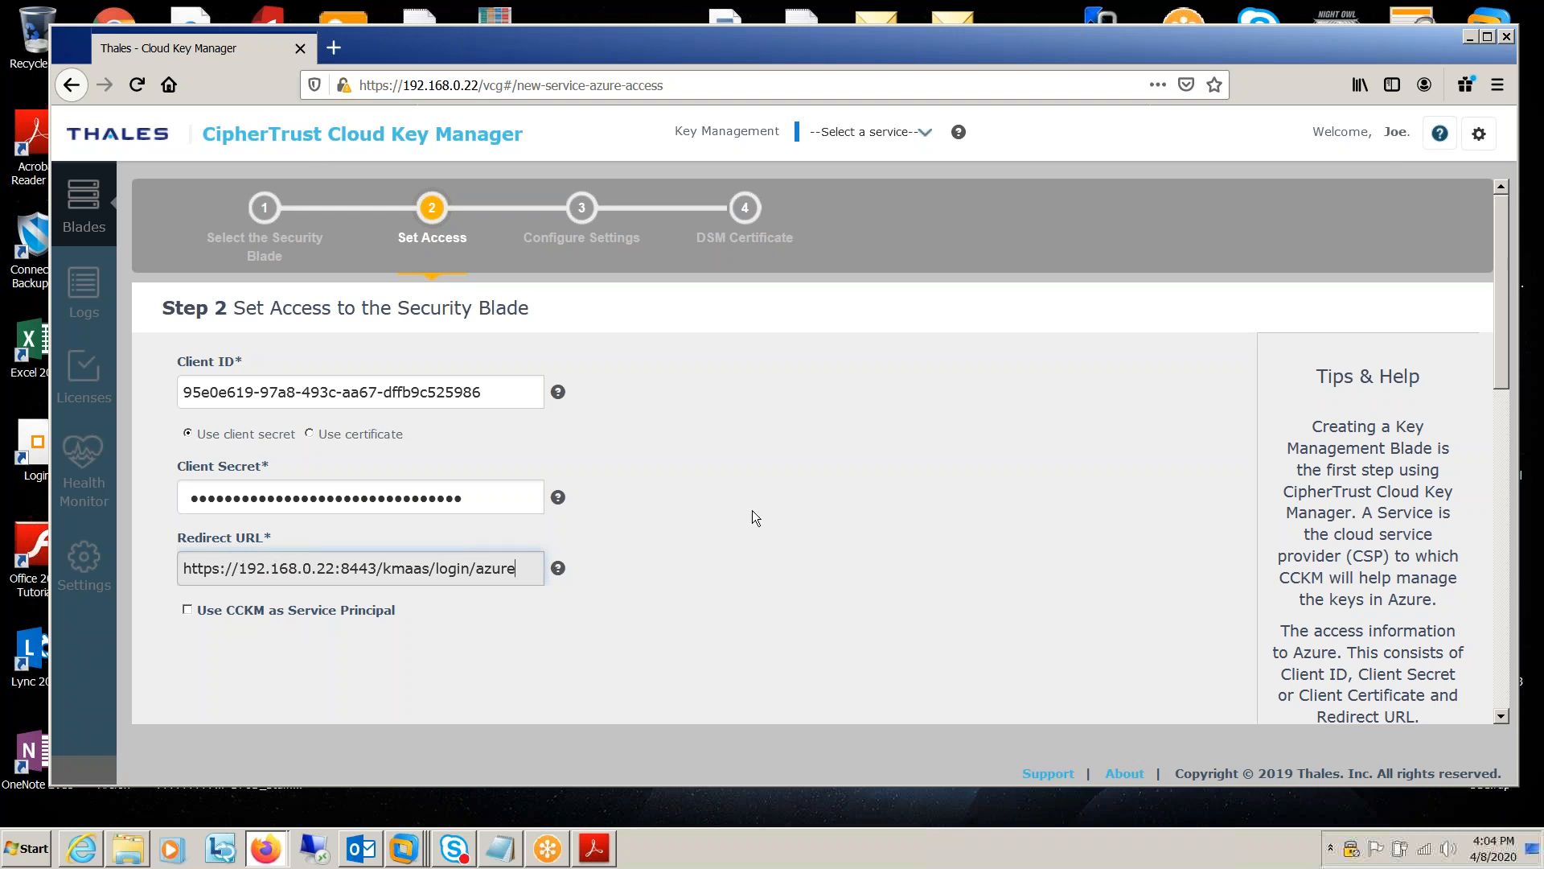
pyautogui.moveTo(1506, 355); pyautogui.dragTo(1477, 703)
# Advance the blade wizard past Configure Settings to the certificate step.
pyautogui.click(1442, 690)
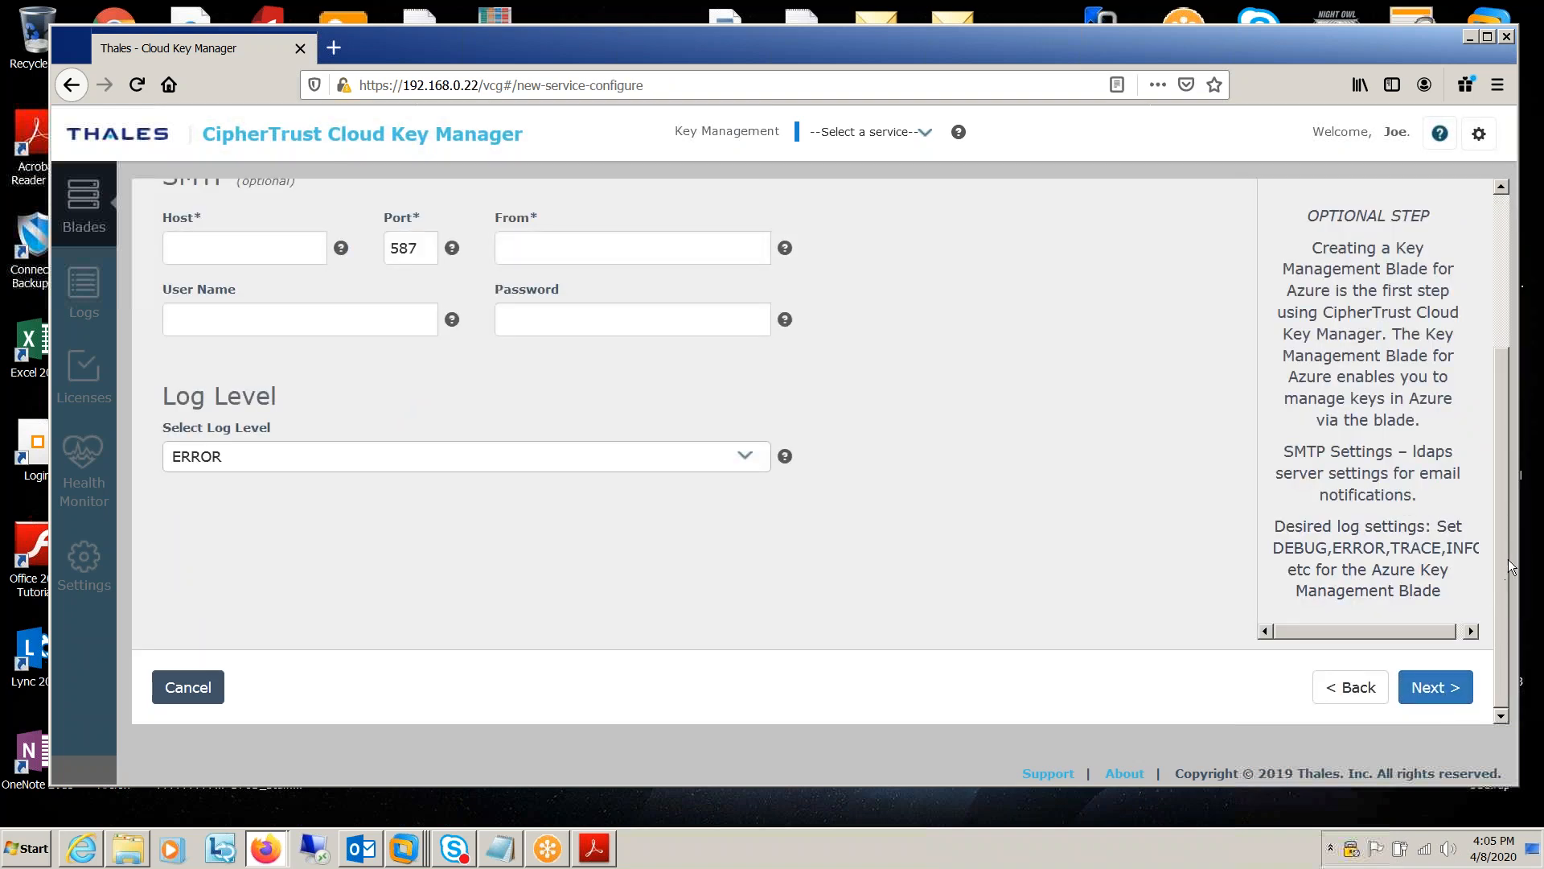
pyautogui.moveTo(1503, 561); pyautogui.dragTo(1507, 551)
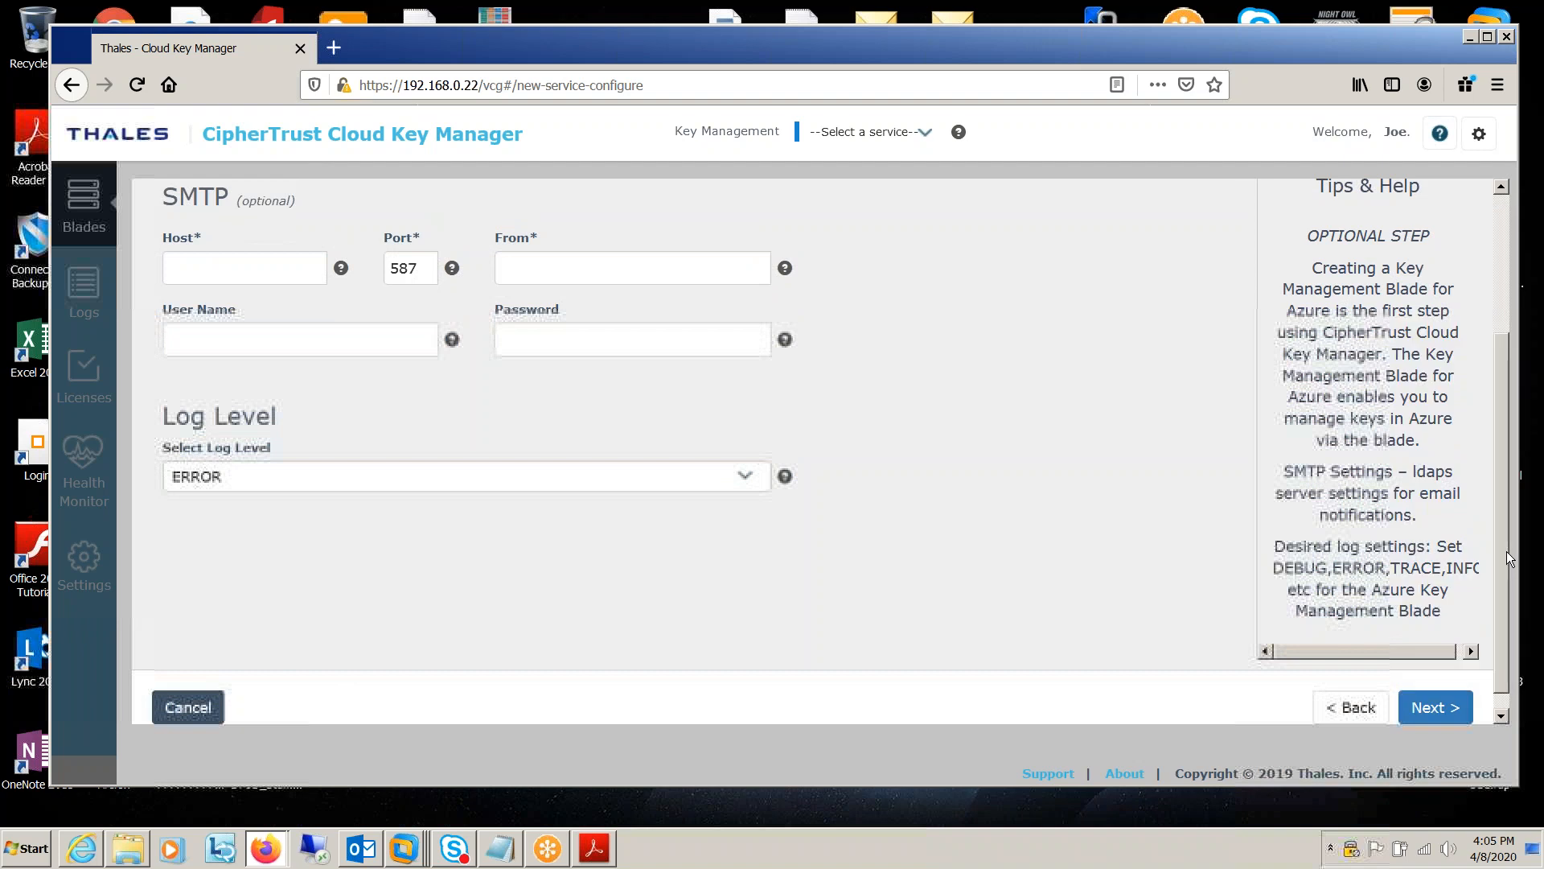
pyautogui.click(1428, 713)
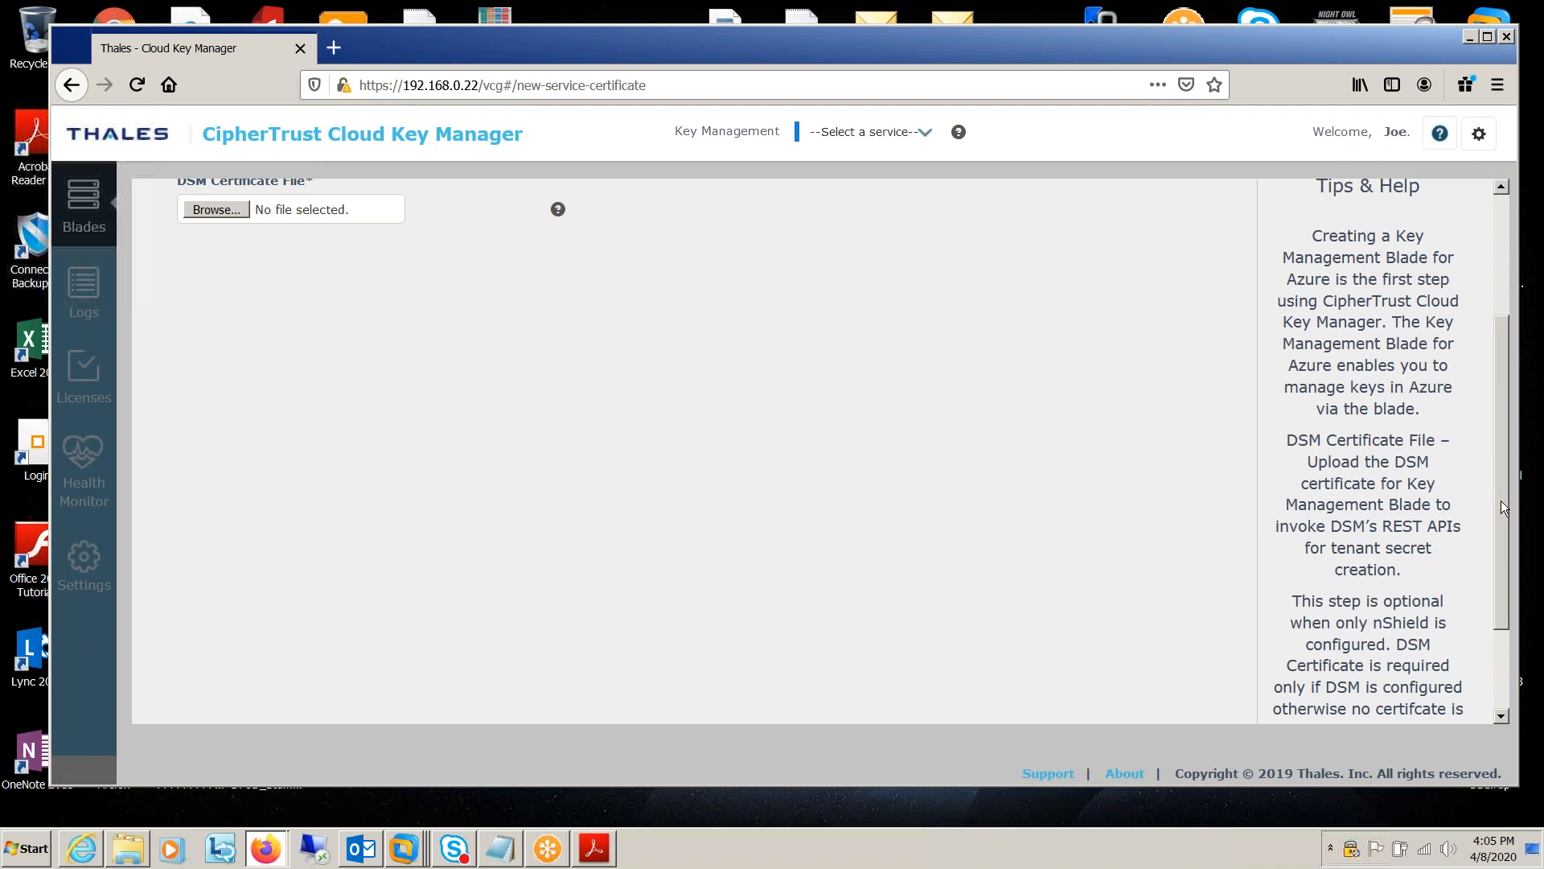
pyautogui.moveTo(1500, 500); pyautogui.dragTo(1494, 428)
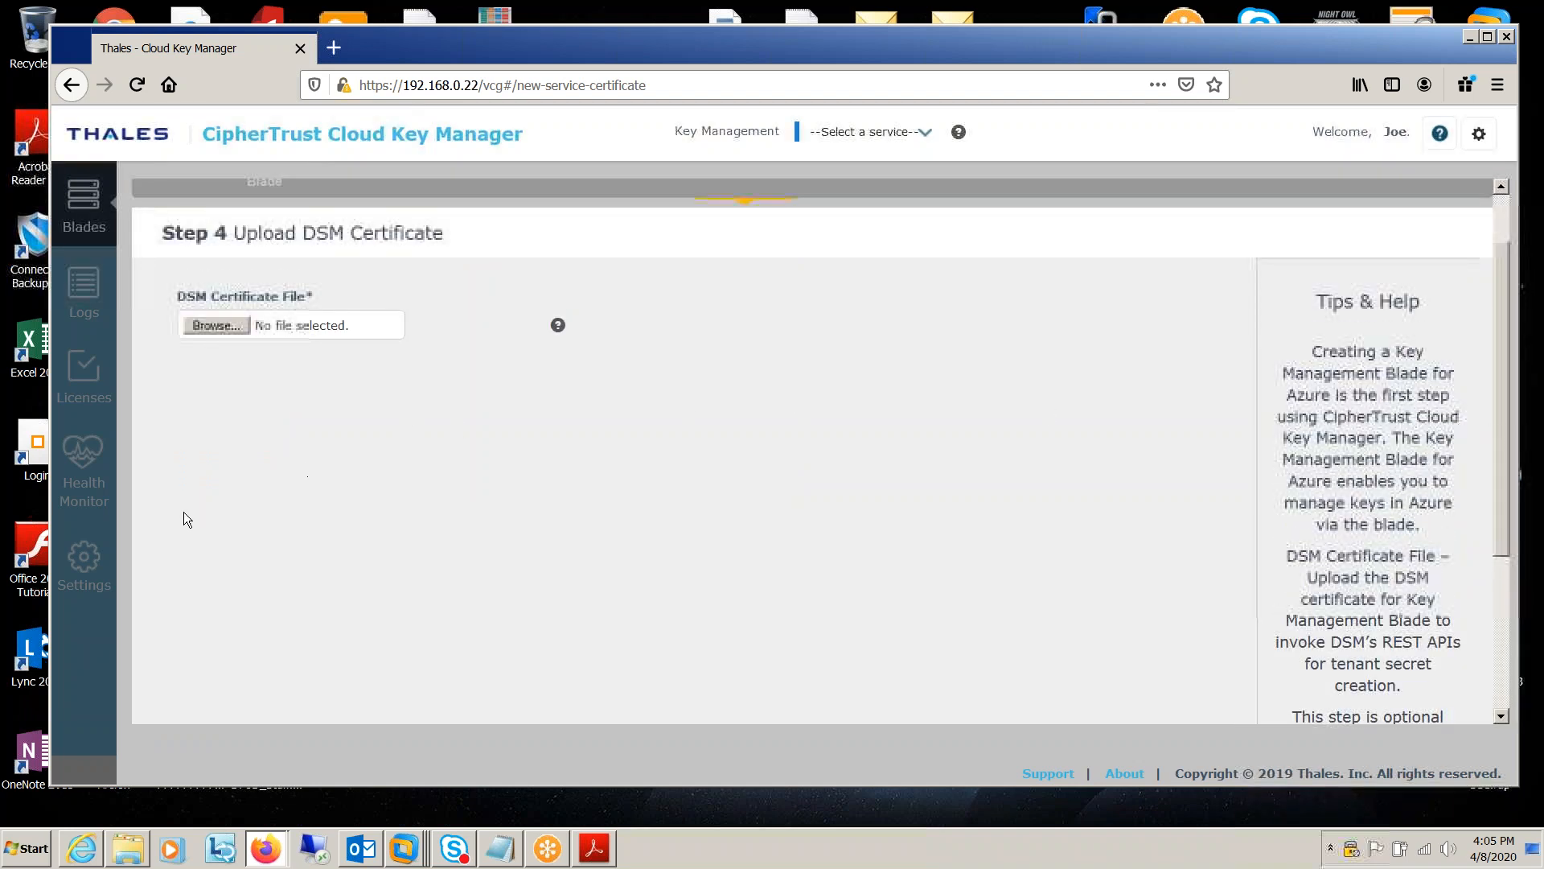
# Upload ServerCert.cer as the DSM certificate and finish creating the Azure blade.
pyautogui.click(206, 327)
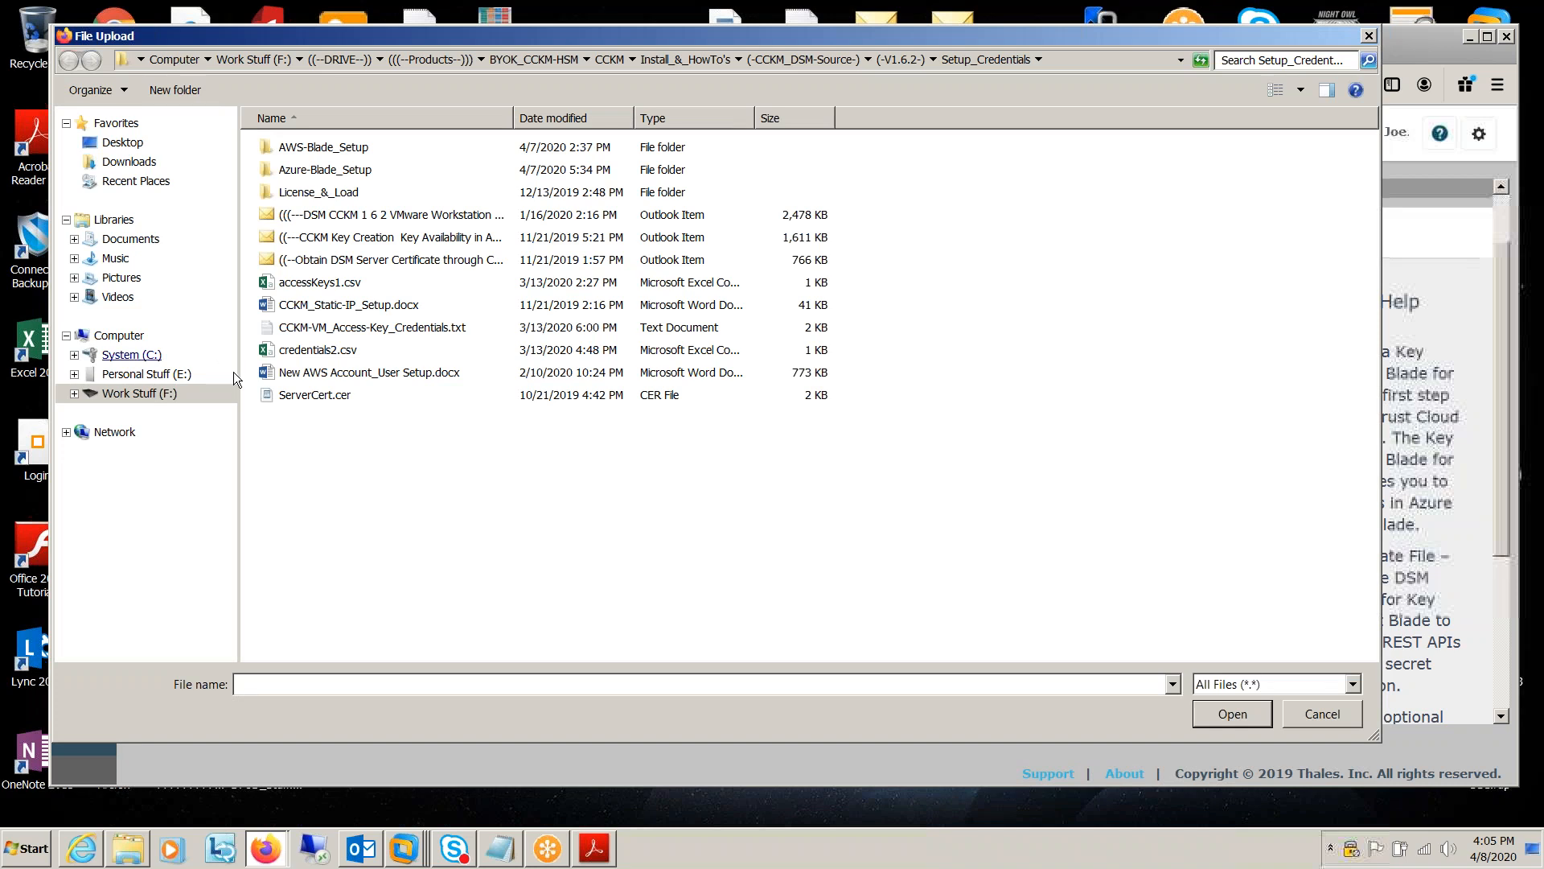
pyautogui.doubleClick(336, 398)
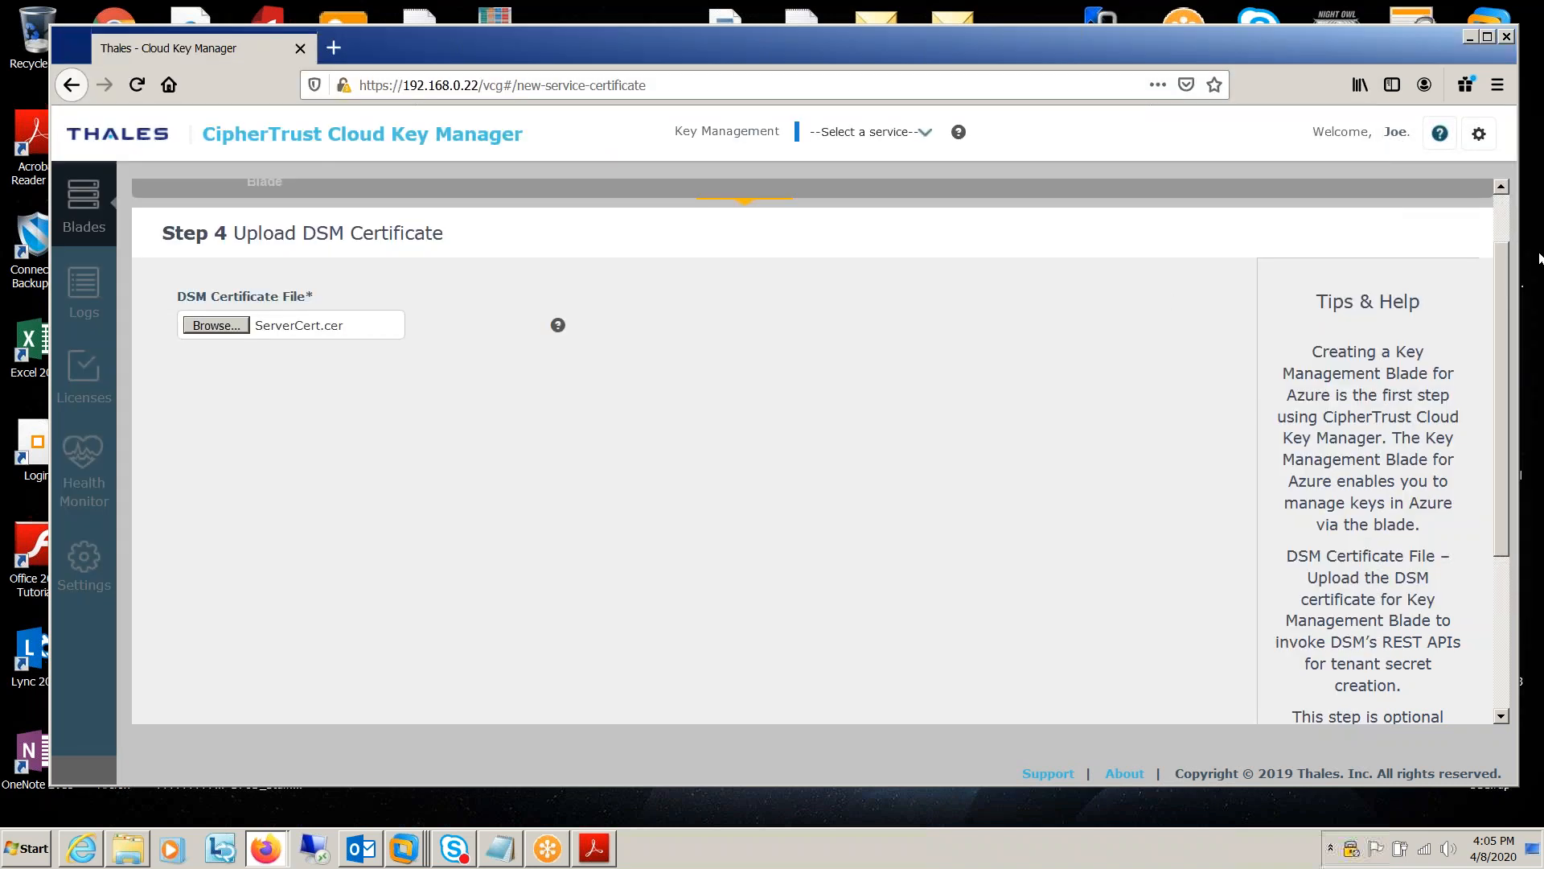
pyautogui.moveTo(1509, 326); pyautogui.dragTo(1502, 494)
pyautogui.click(1438, 698)
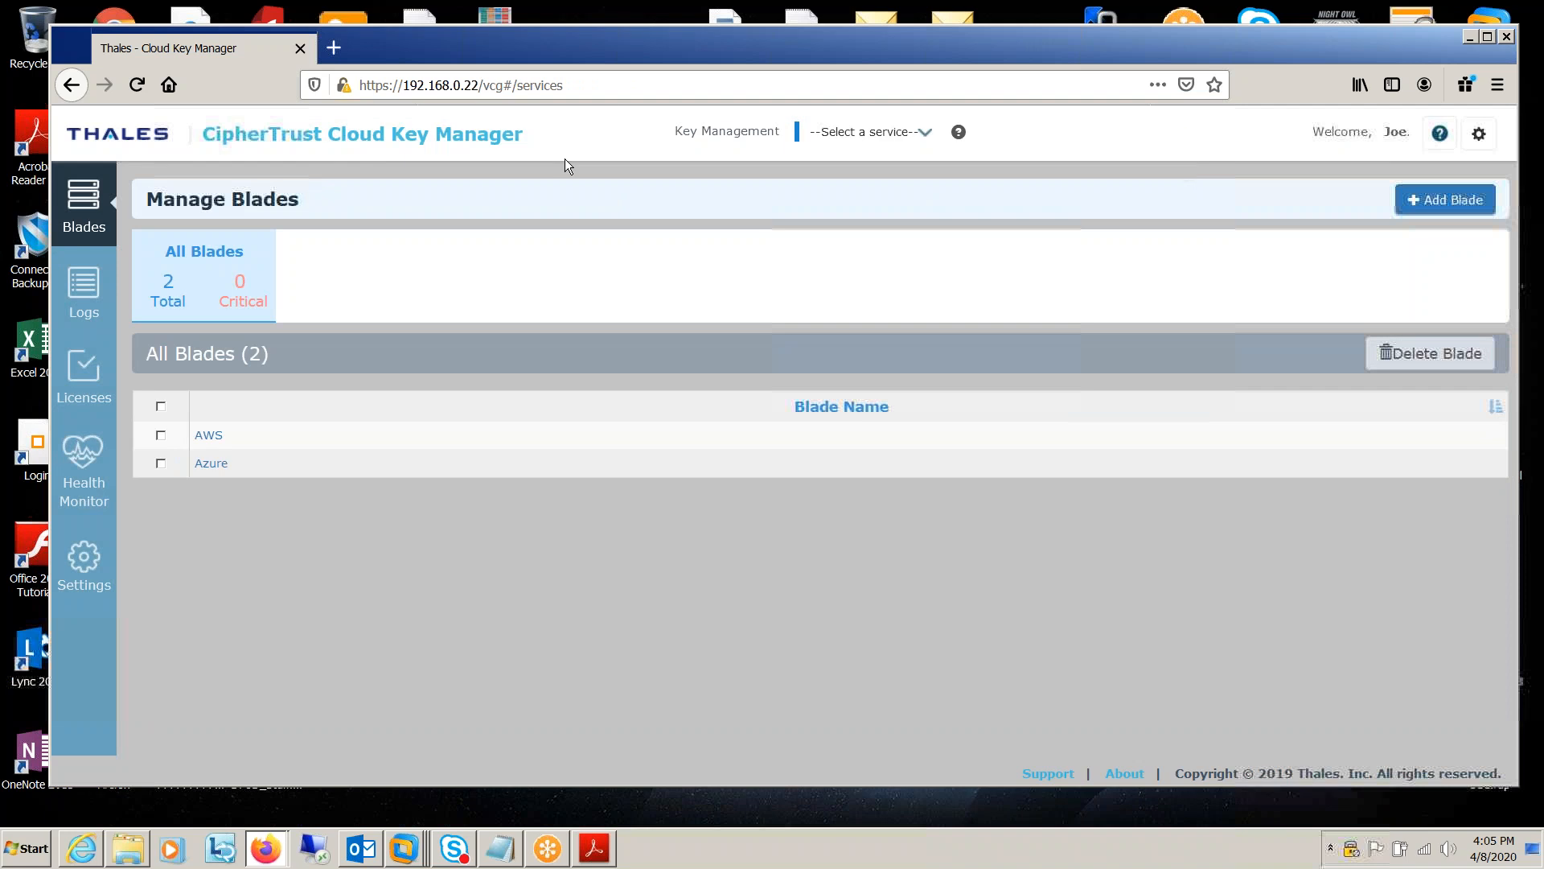
# Open the Azure blade's edit page and pick AWS from the Select a service list.
pyautogui.click(210, 465)
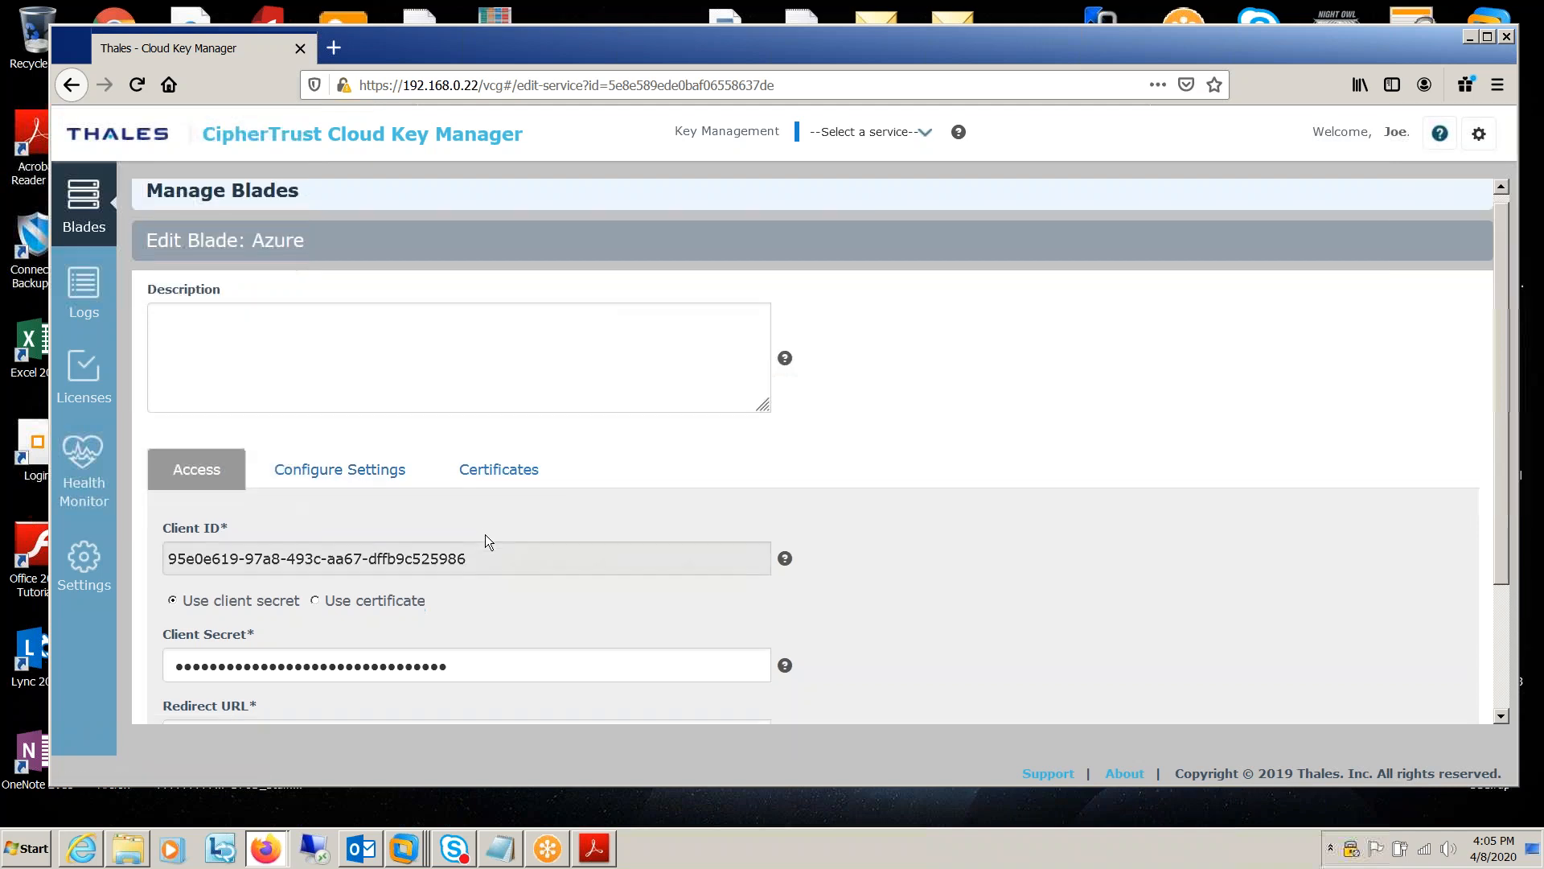
pyautogui.scroll(-2, 486, 534)
pyautogui.scroll(1, 487, 551)
pyautogui.scroll(1, 485, 553)
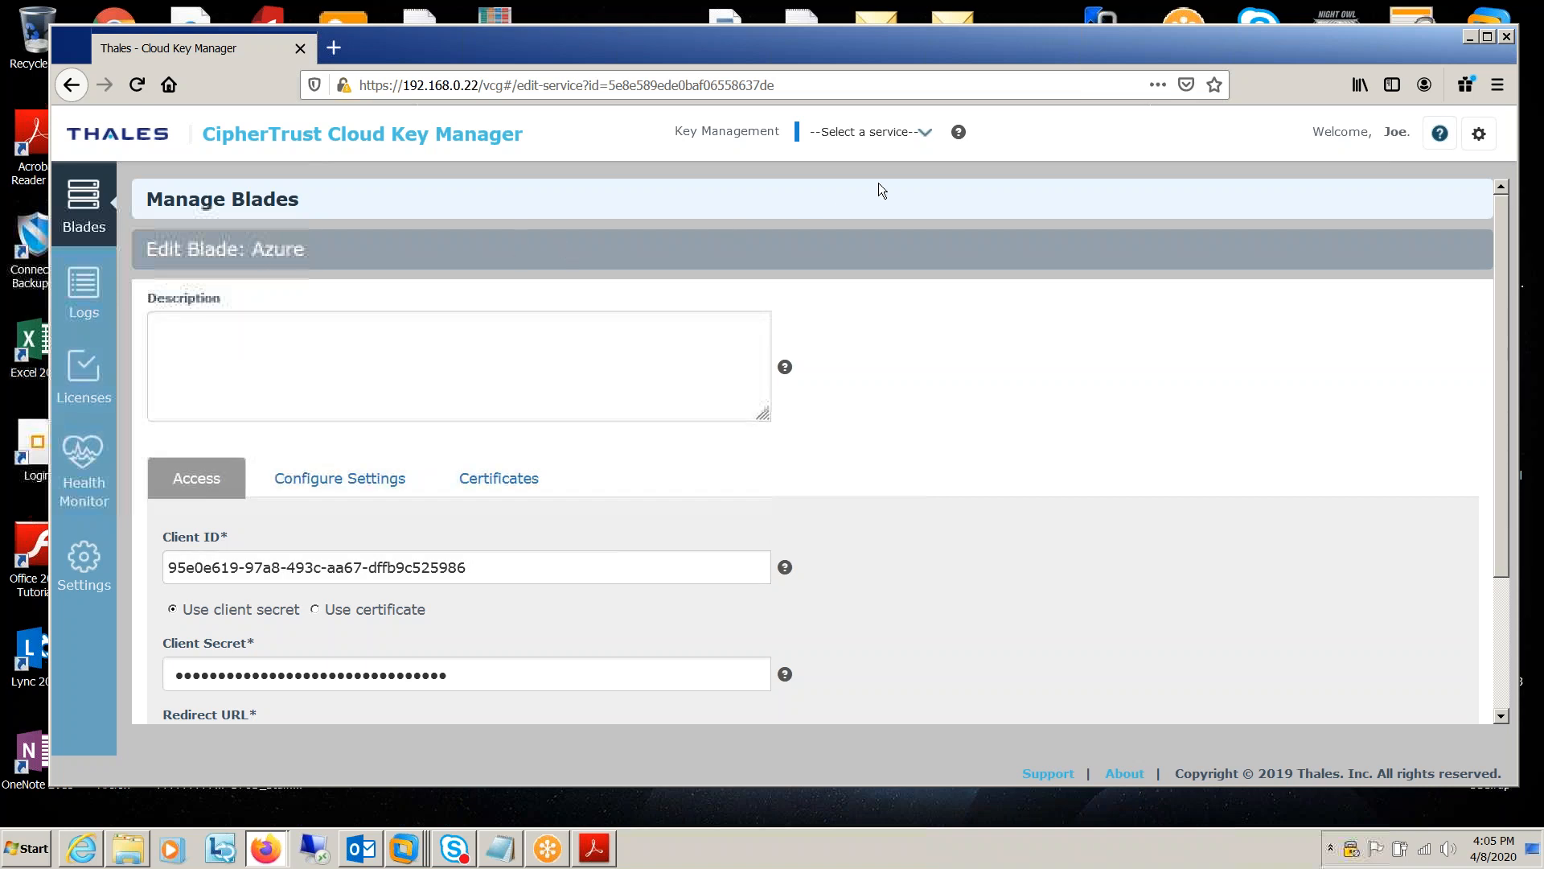
pyautogui.click(924, 137)
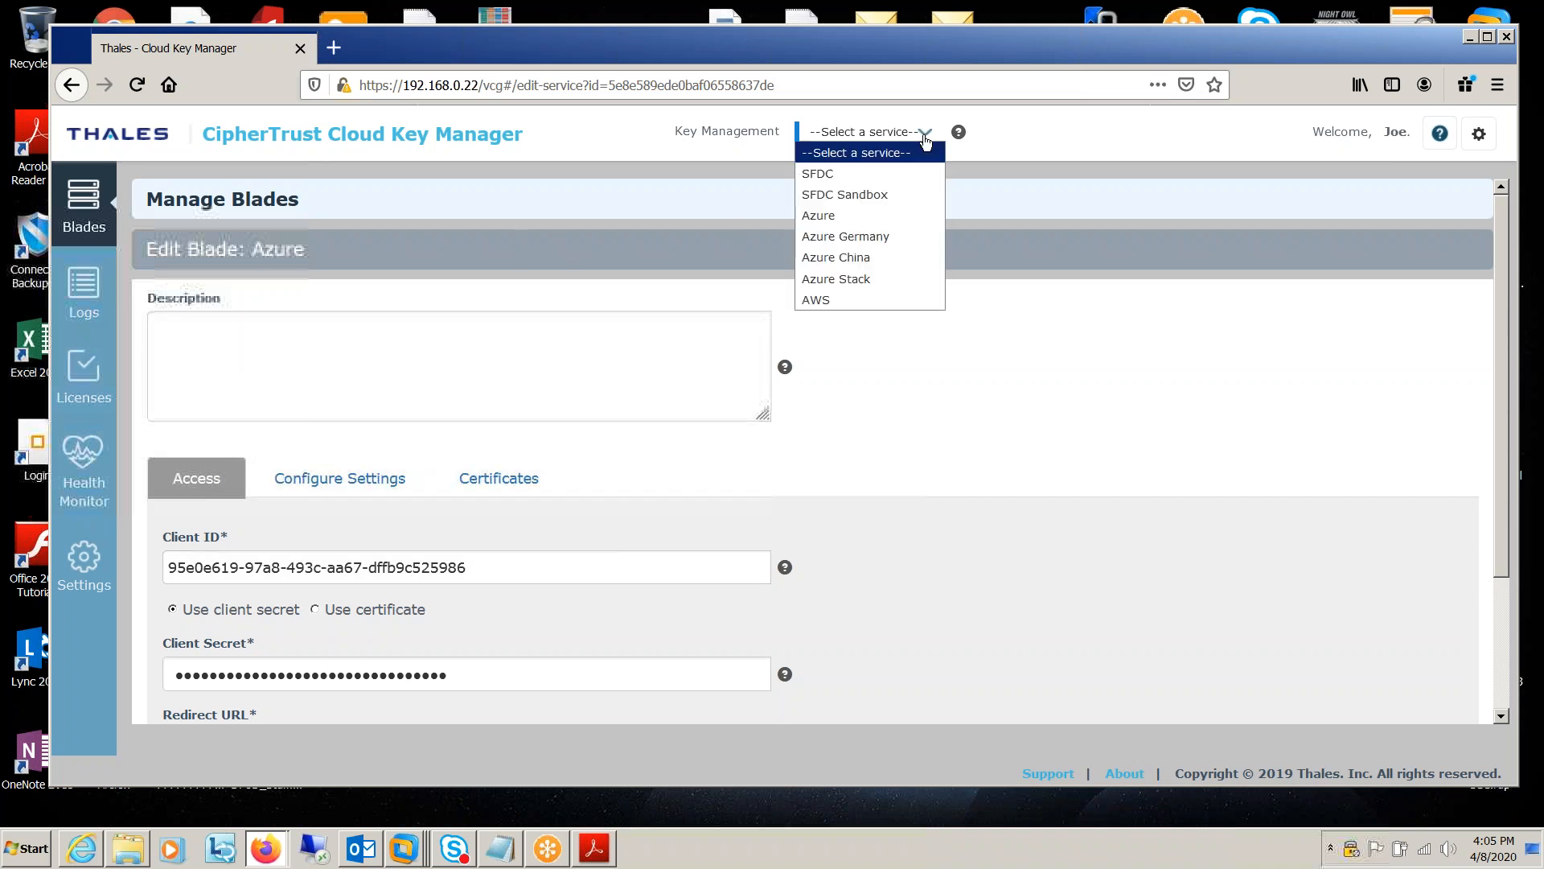
pyautogui.click(888, 217)
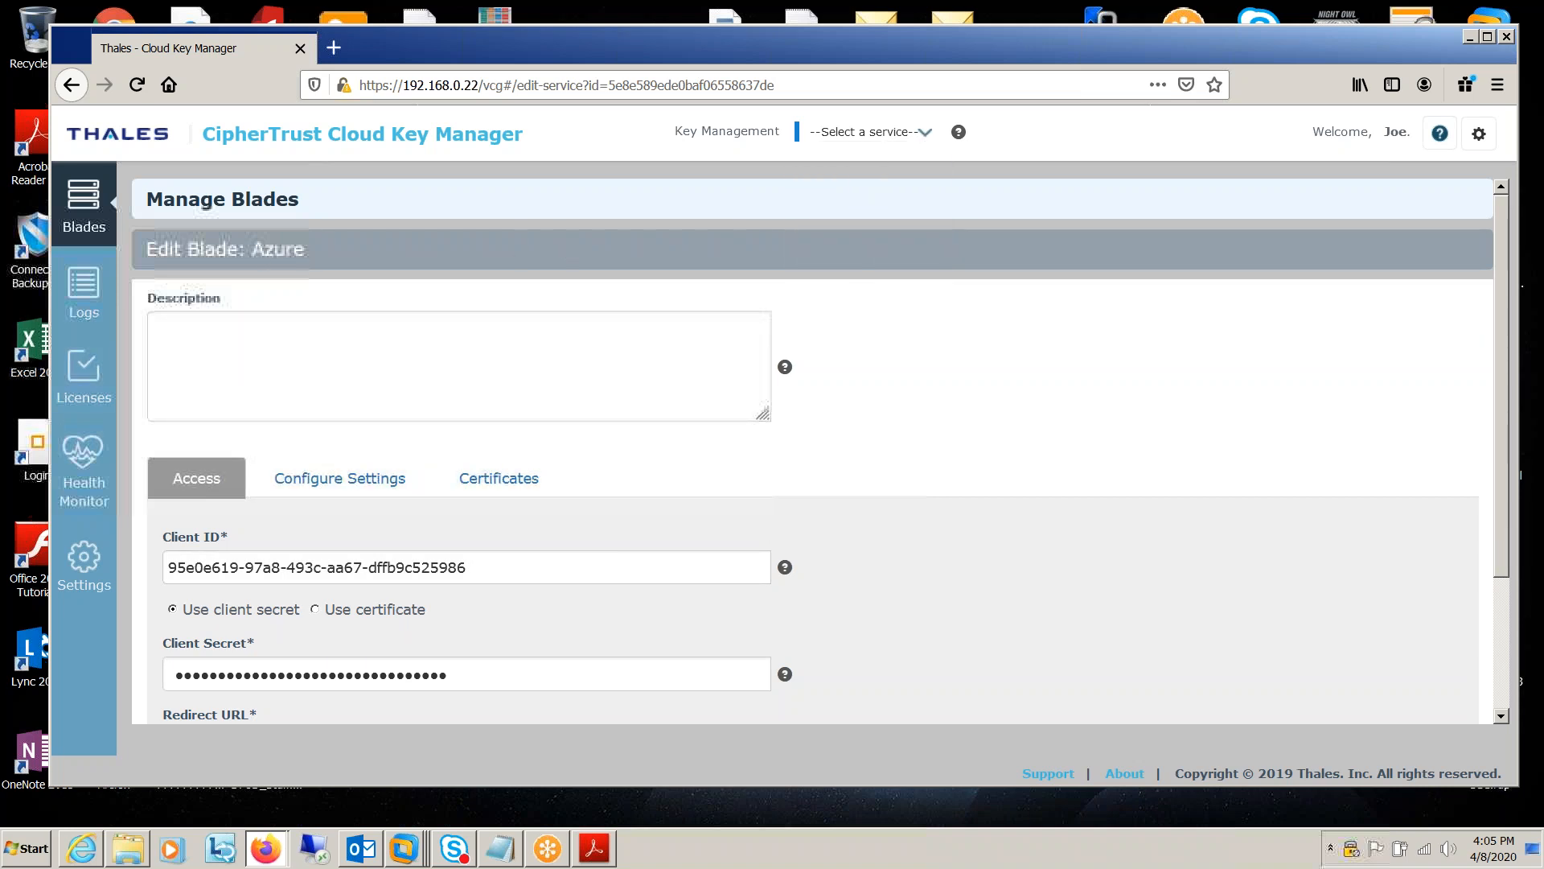
pyautogui.click(927, 141)
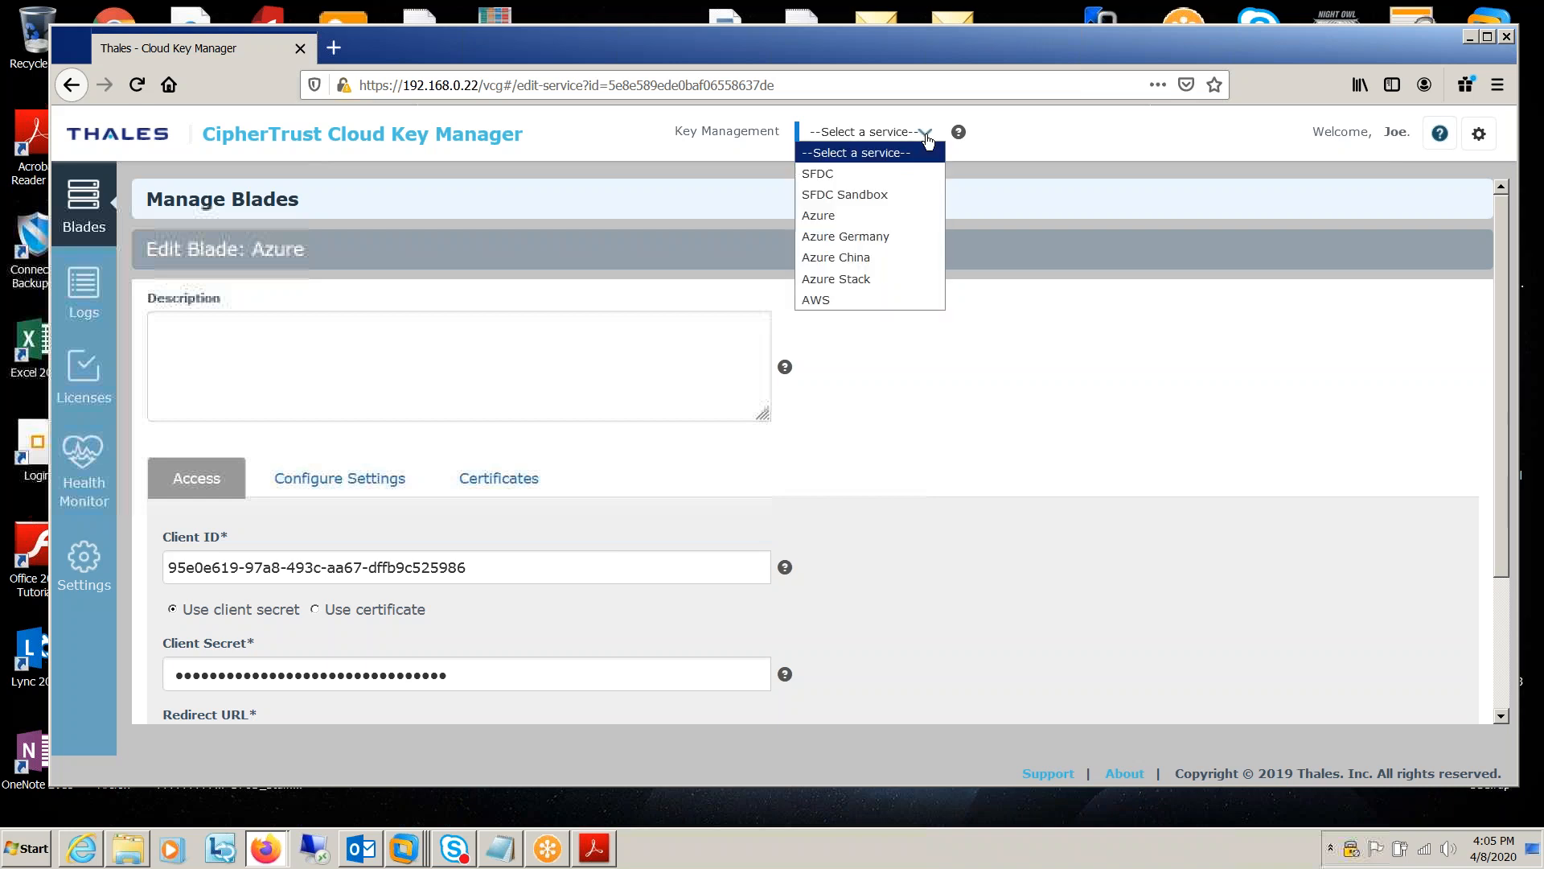
pyautogui.click(838, 301)
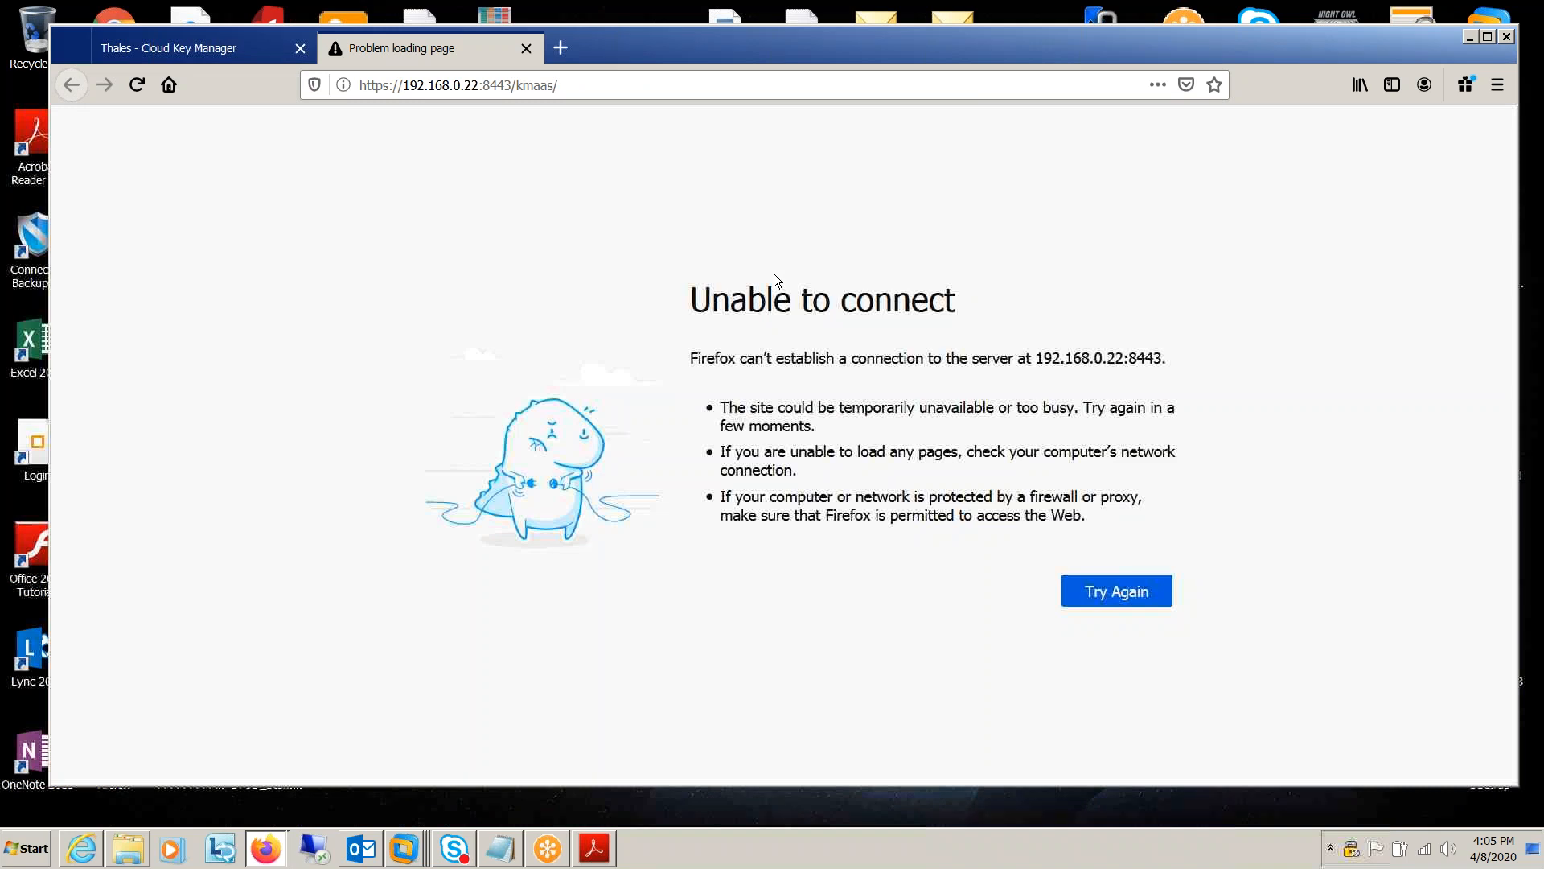
# Close the failed tab and reopen the key management portal from the service list.
pyautogui.click(526, 50)
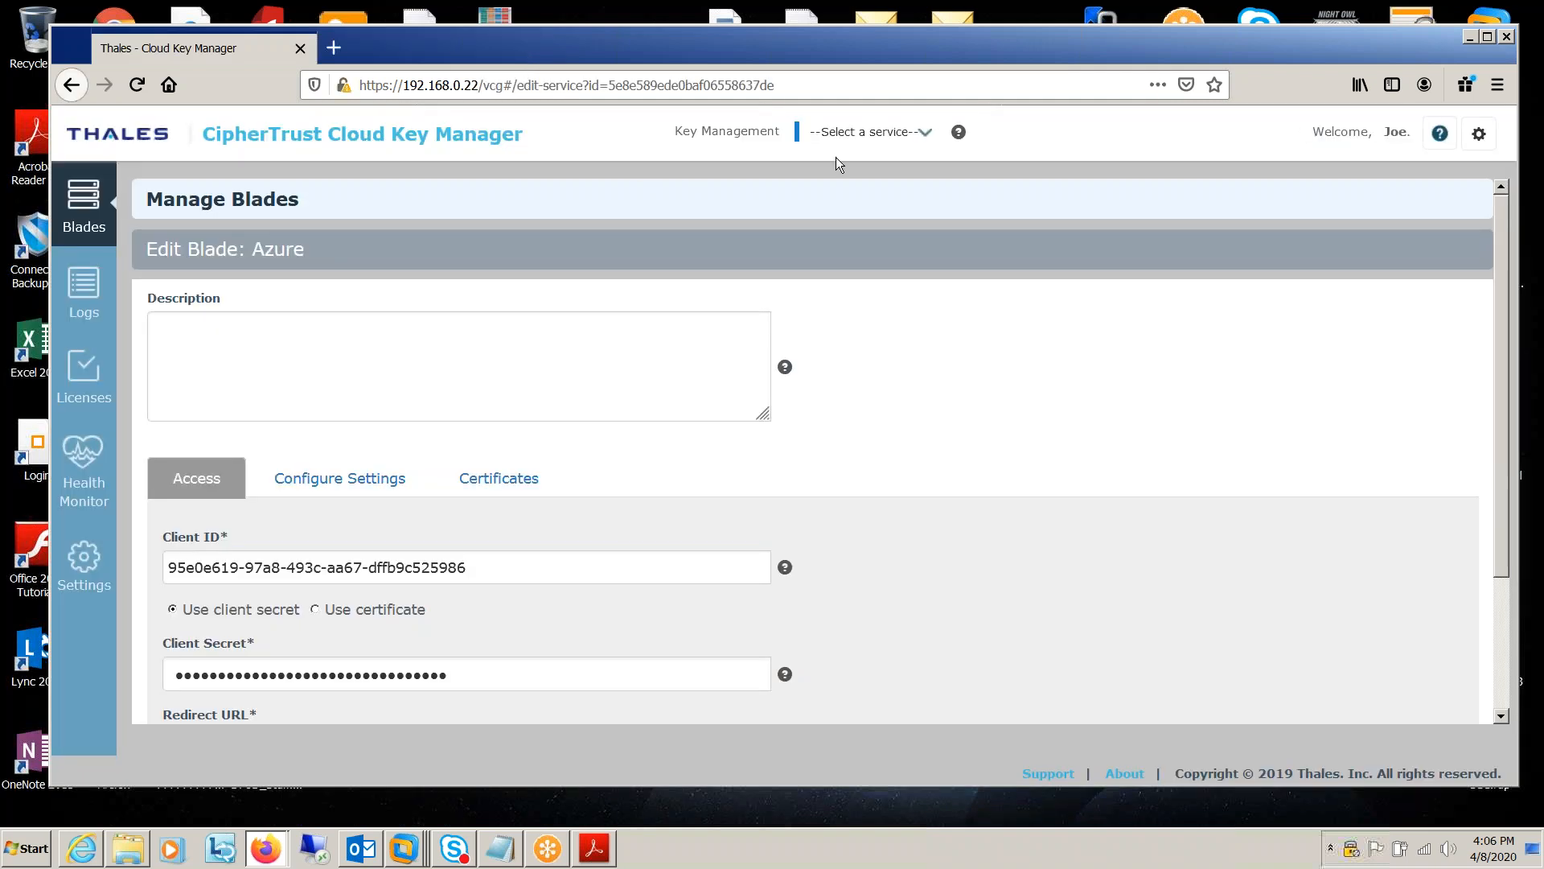
pyautogui.click(924, 134)
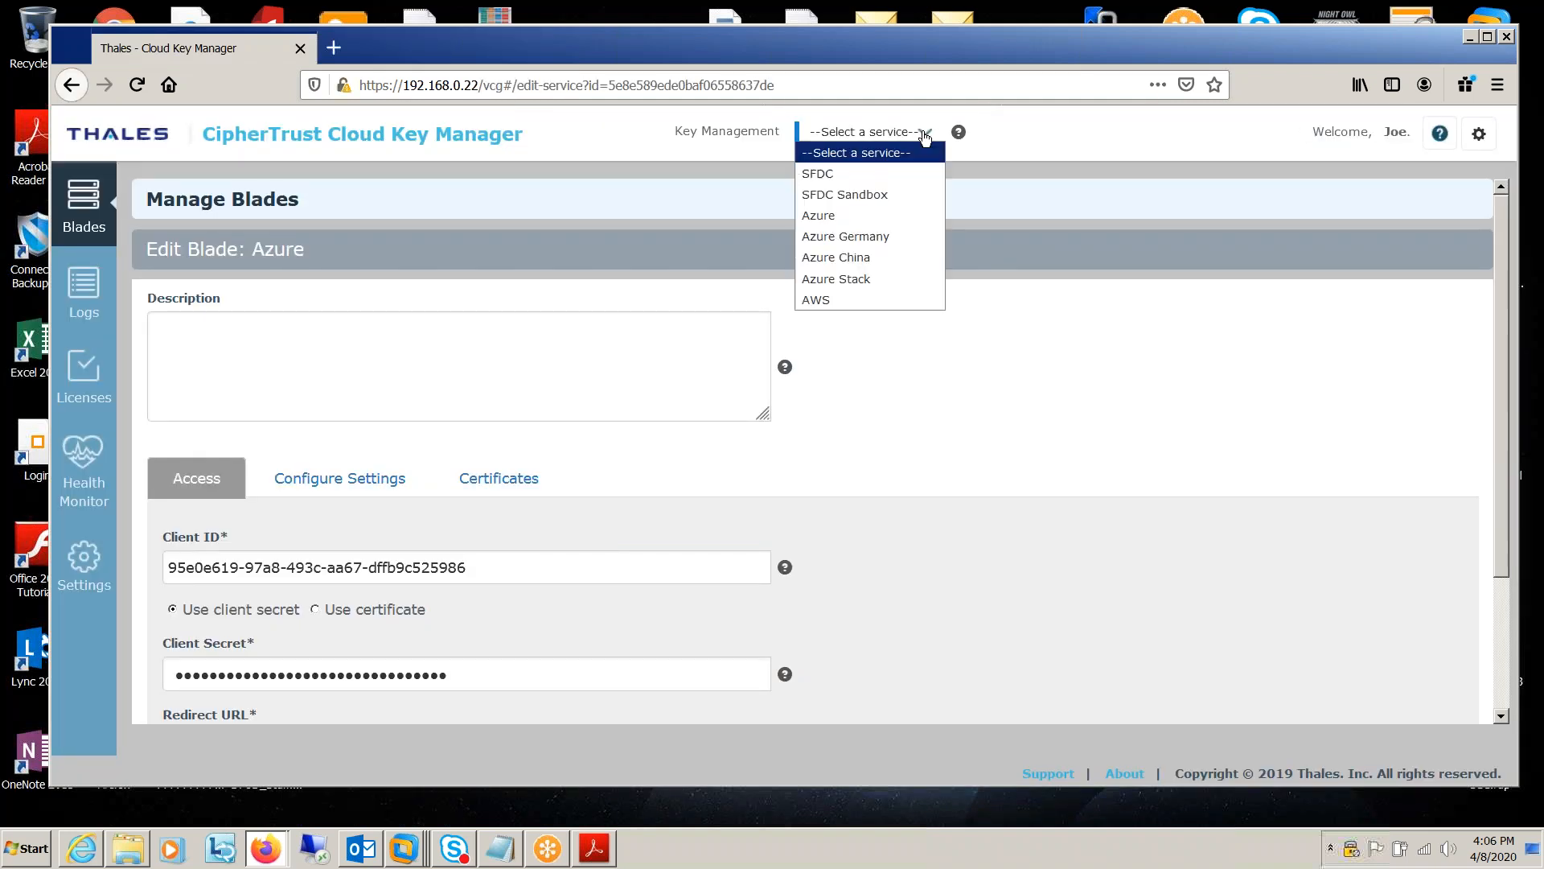
pyautogui.click(865, 299)
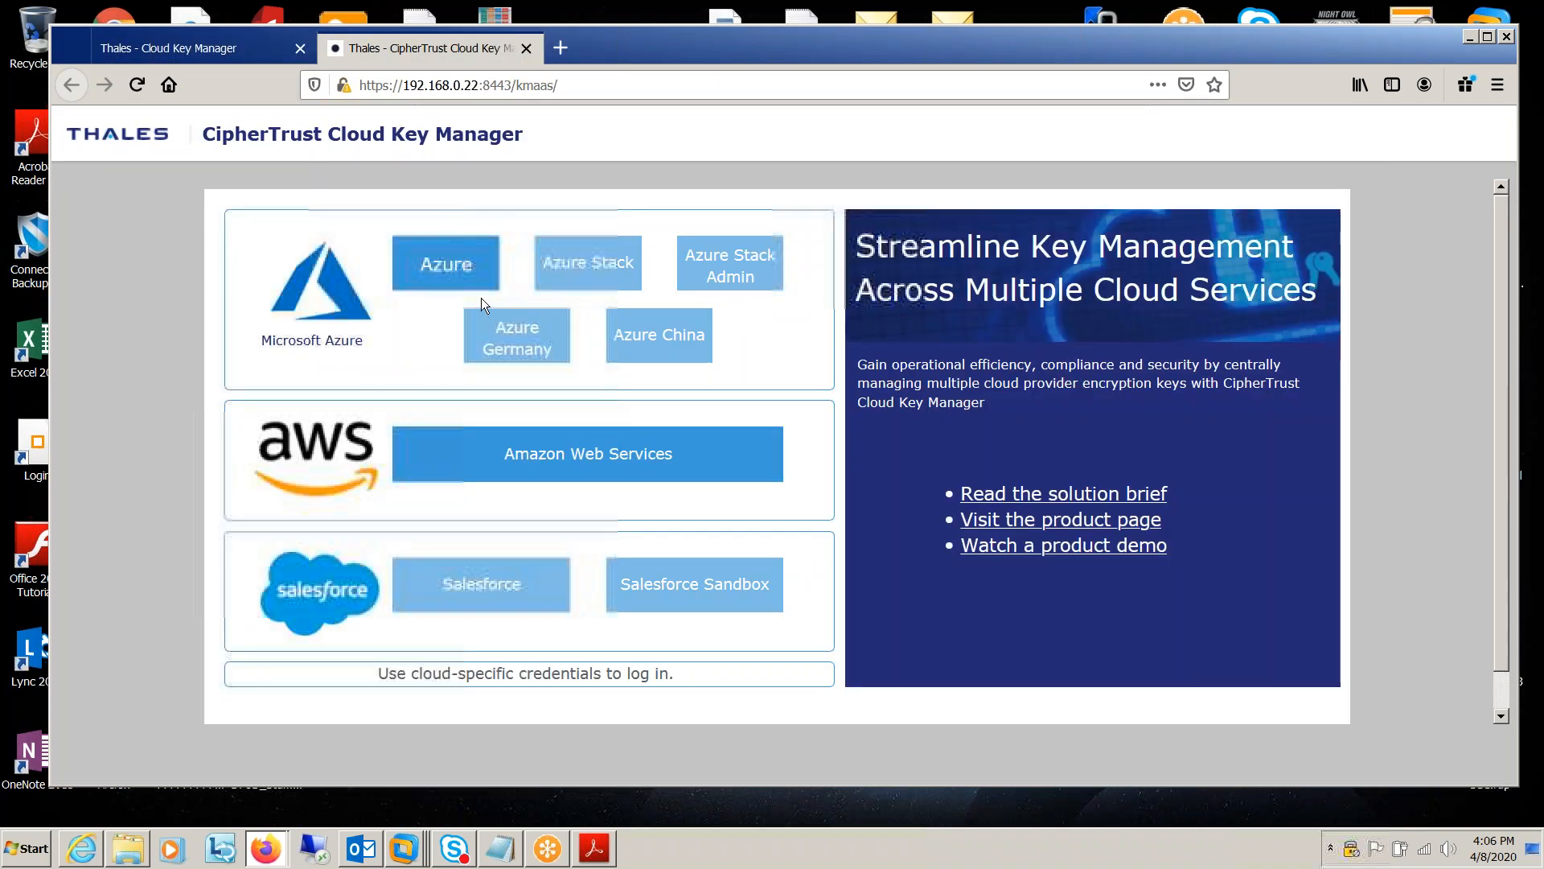
# Choose Azure in the kmaas portal, then paste the account e-mail and type the password.
pyautogui.click(450, 273)
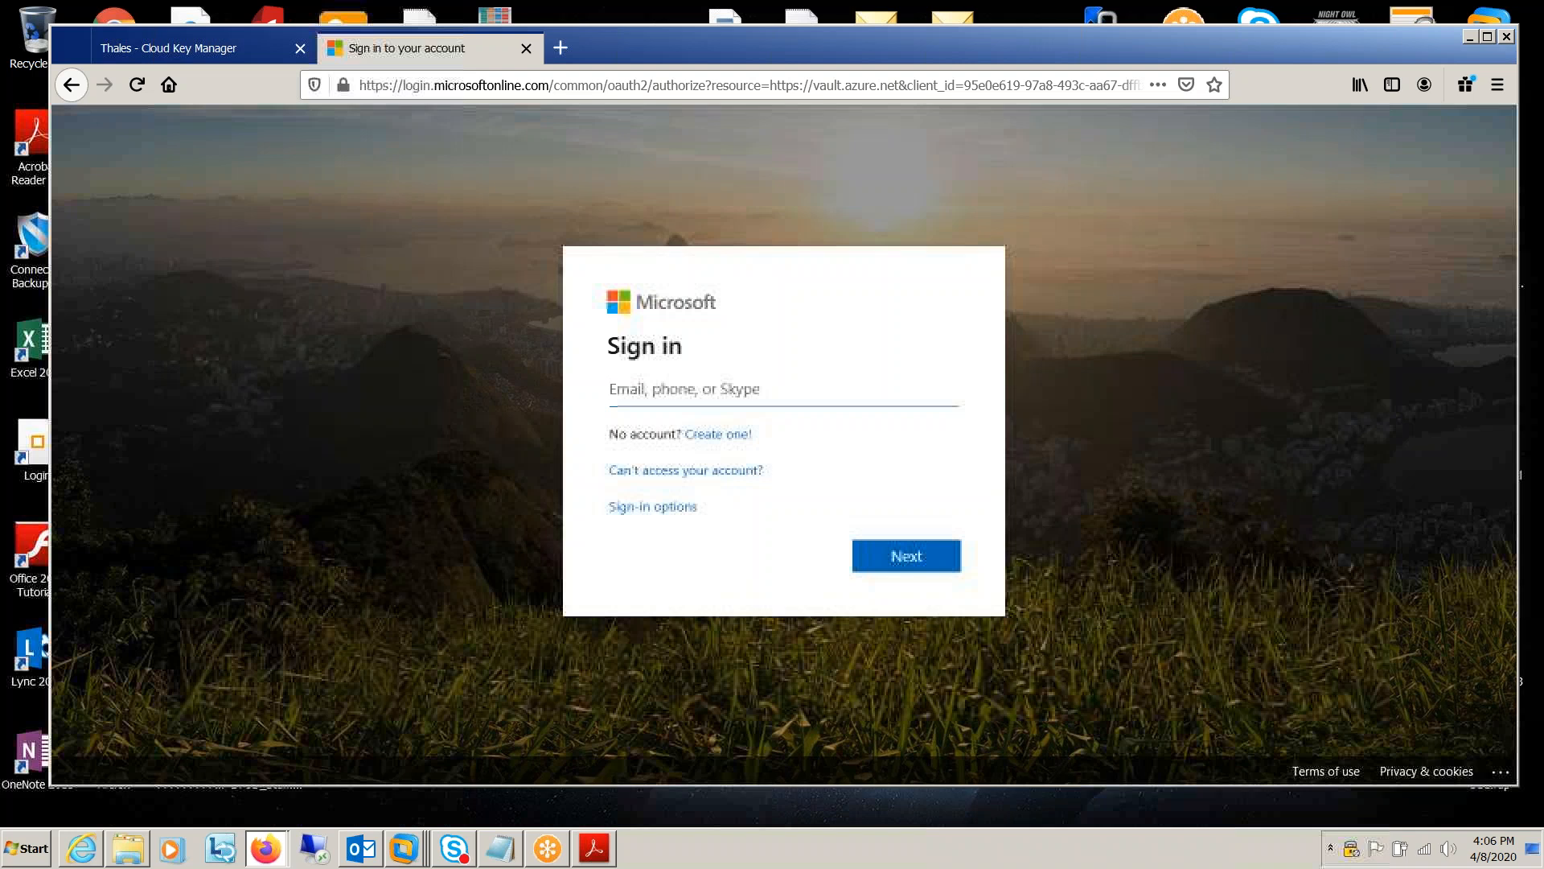
pyautogui.hotkey('alt', 'Tab')
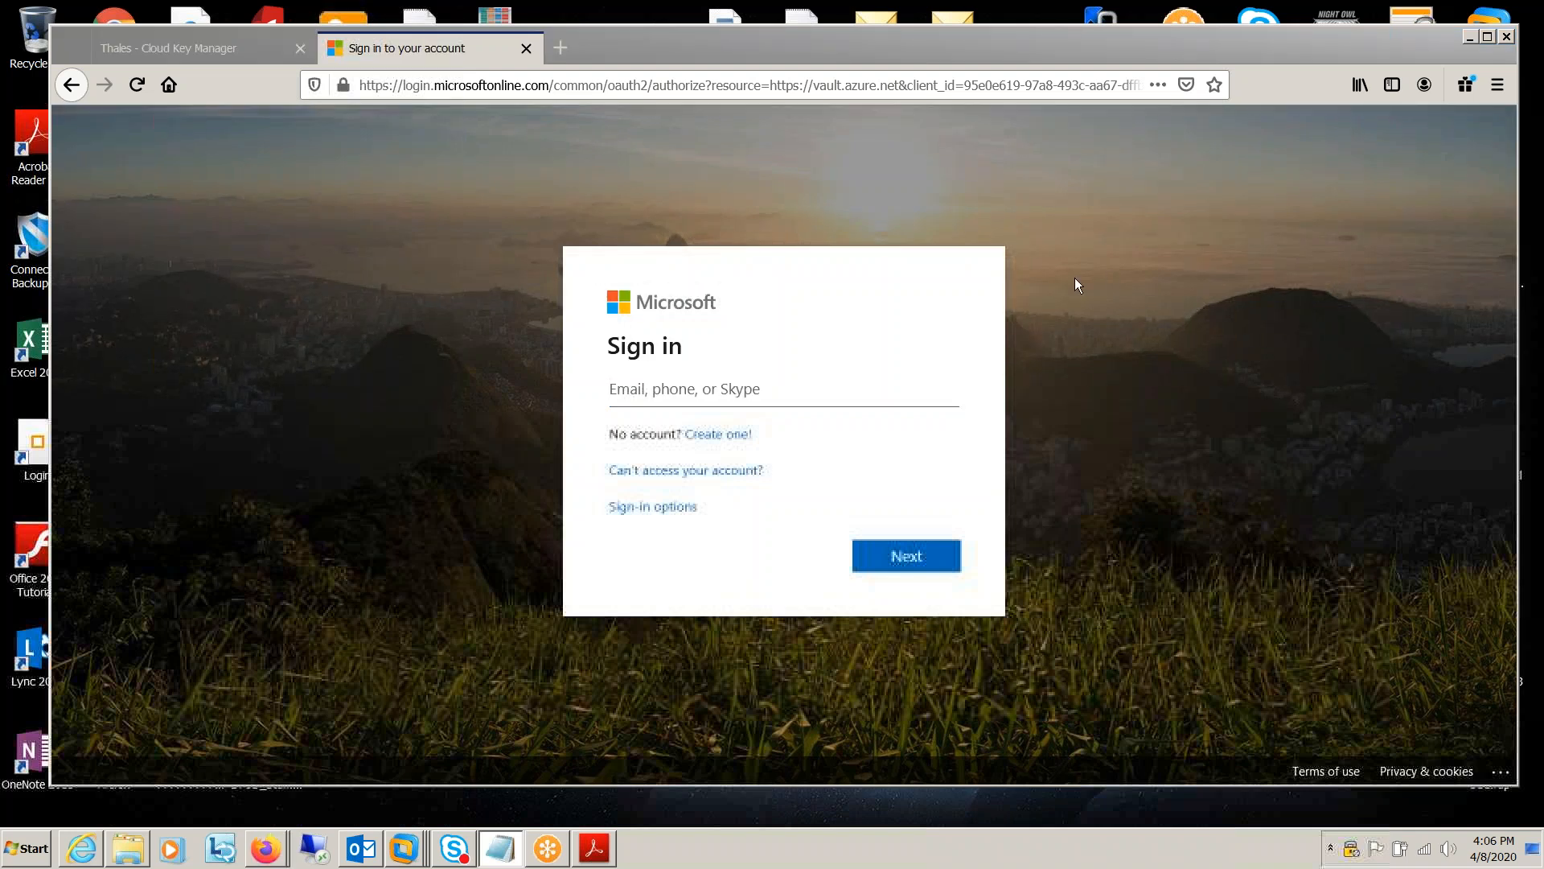
pyautogui.click(772, 386)
pyautogui.hotkey('ctrl', 'v')
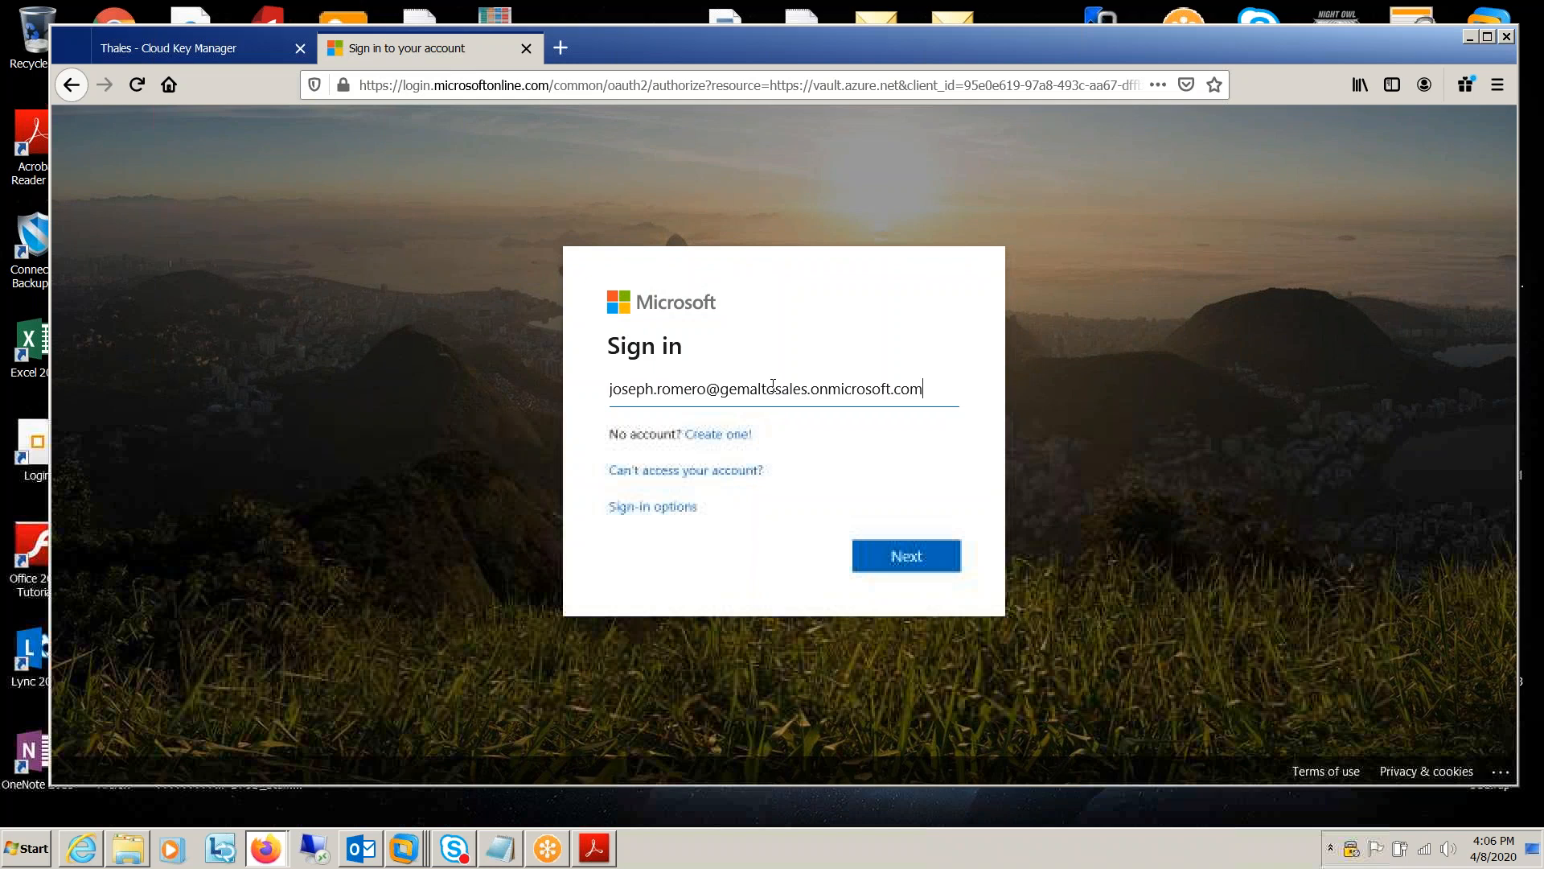
pyautogui.click(922, 561)
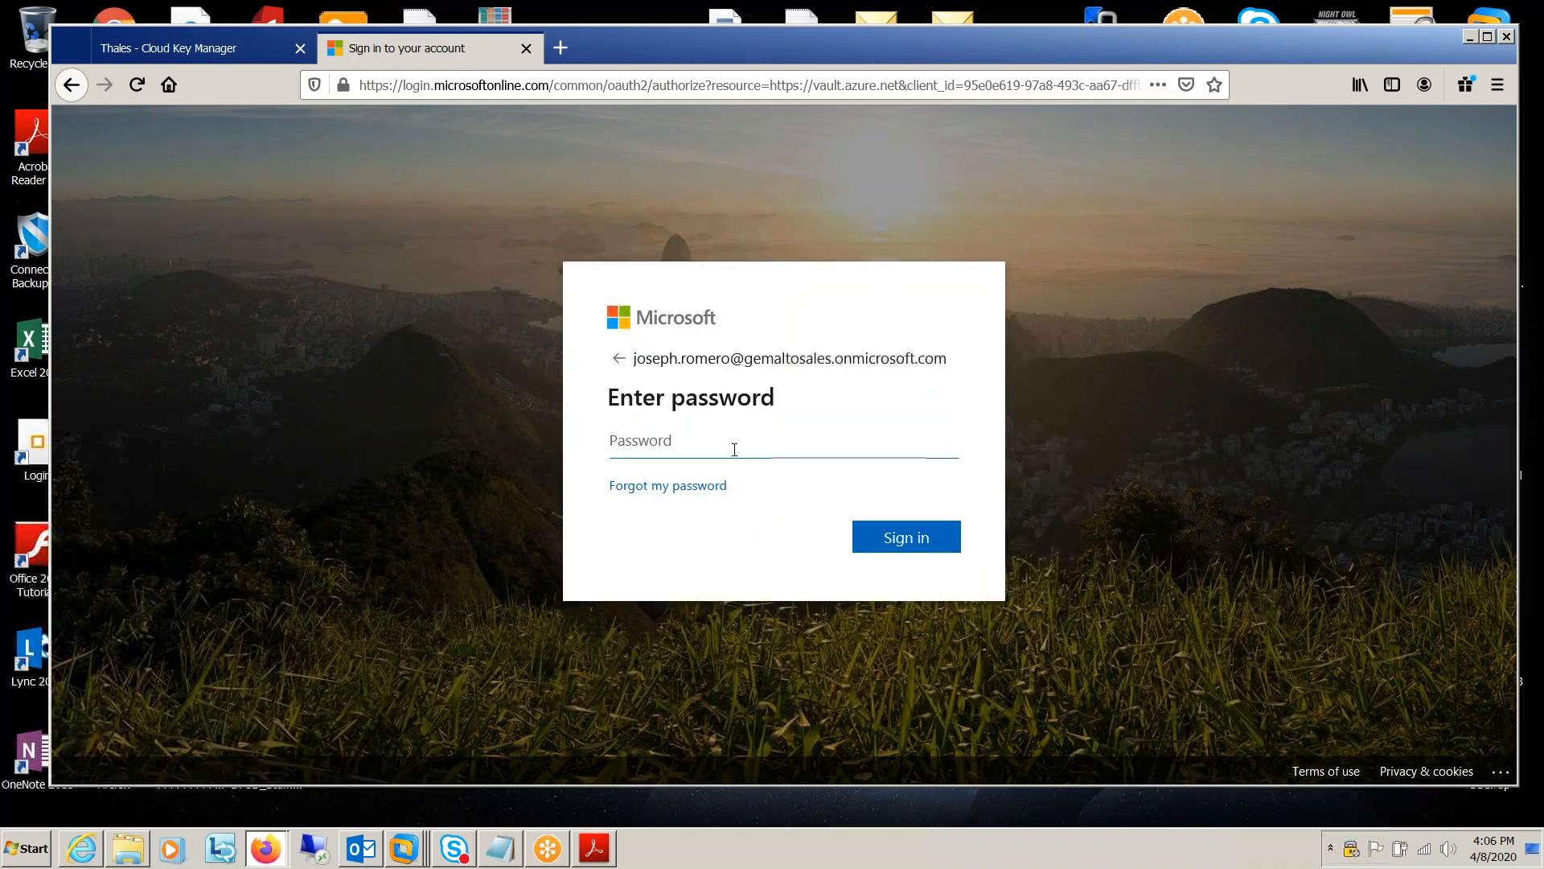
pyautogui.write('•••••••••••••••')
# Submit the password, verify the texted code and stay signed in to reach the Dashboard.
pyautogui.press('Return')
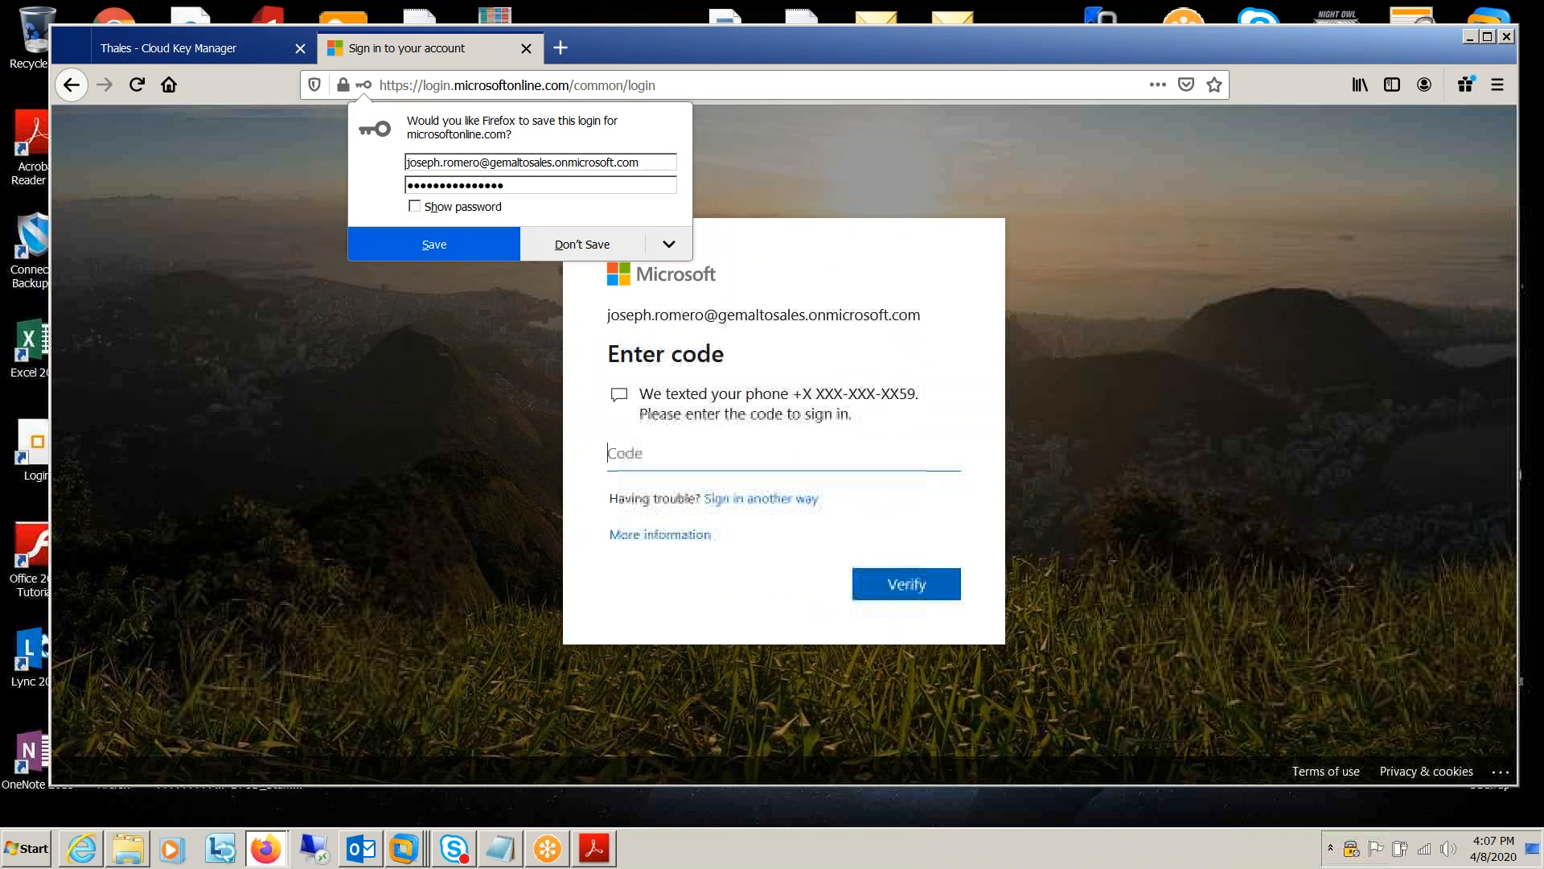
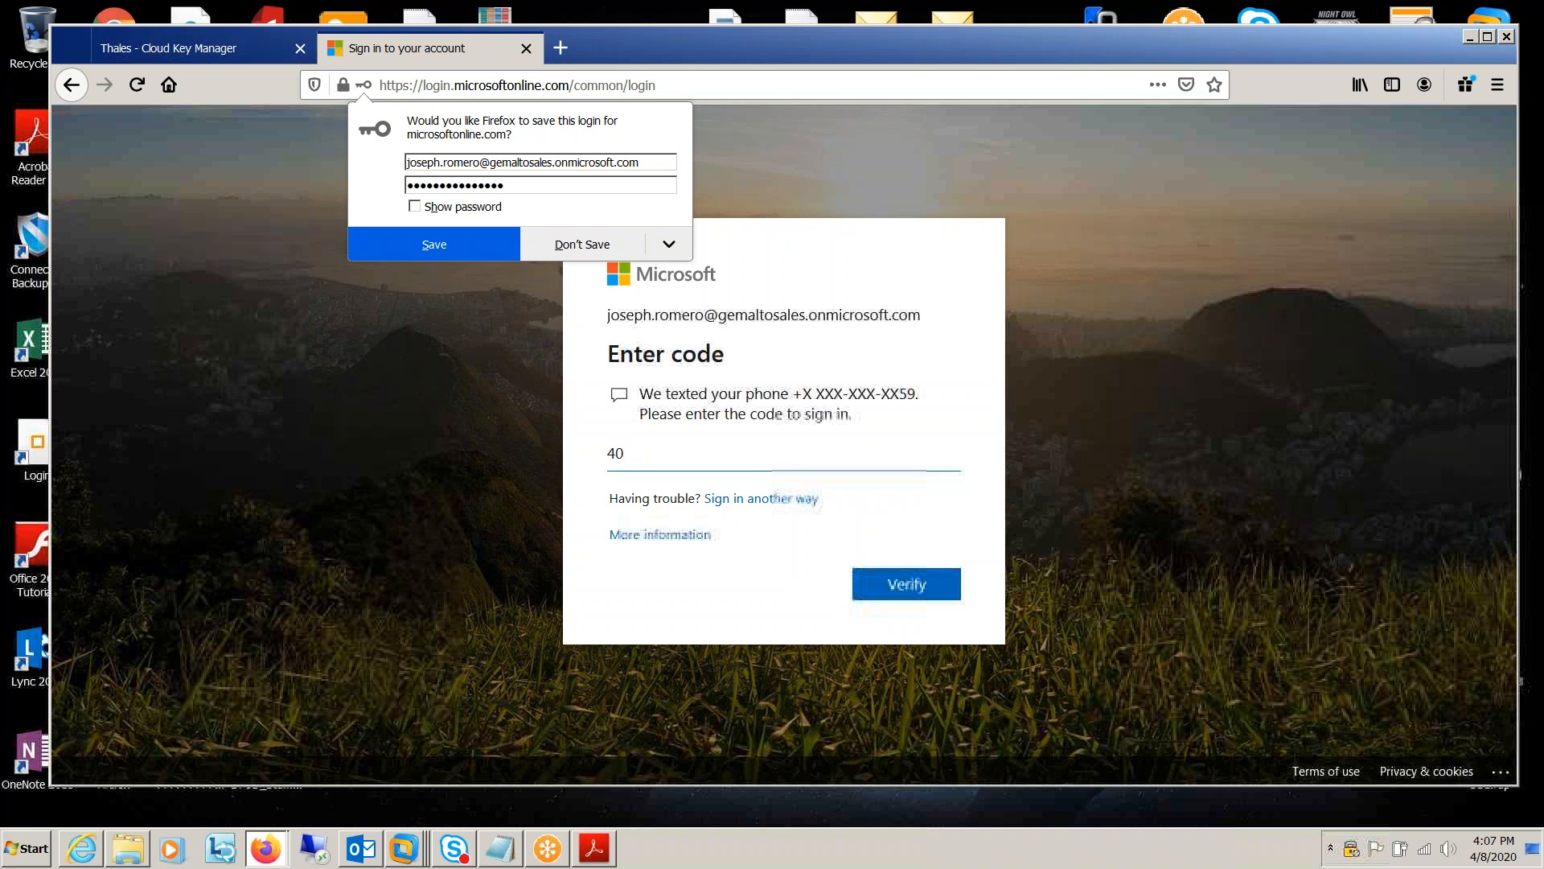
pyautogui.click(923, 593)
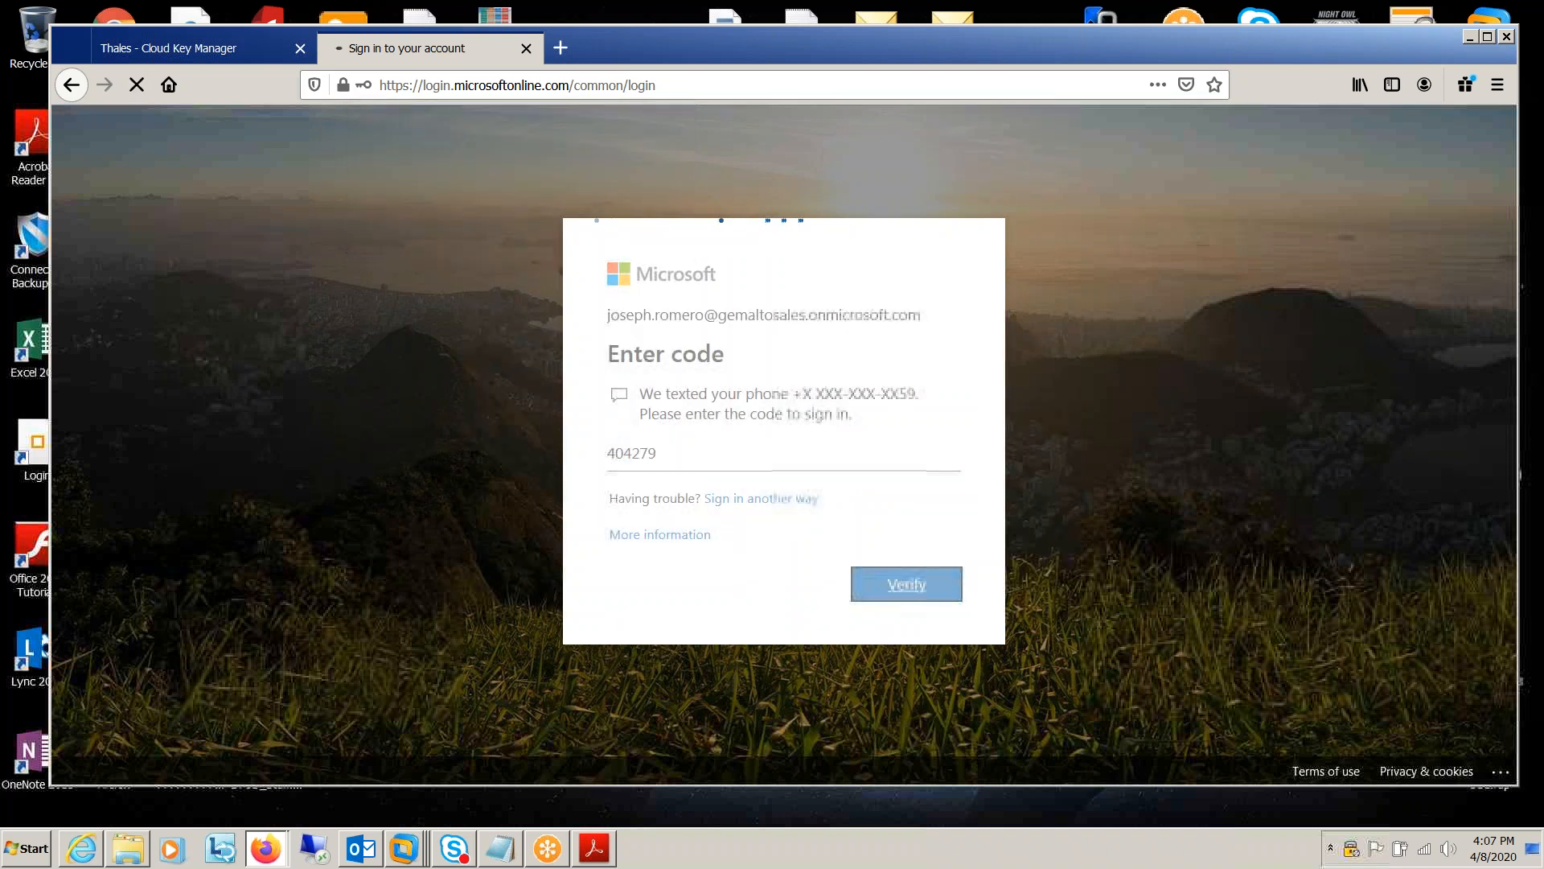
pyautogui.click(905, 552)
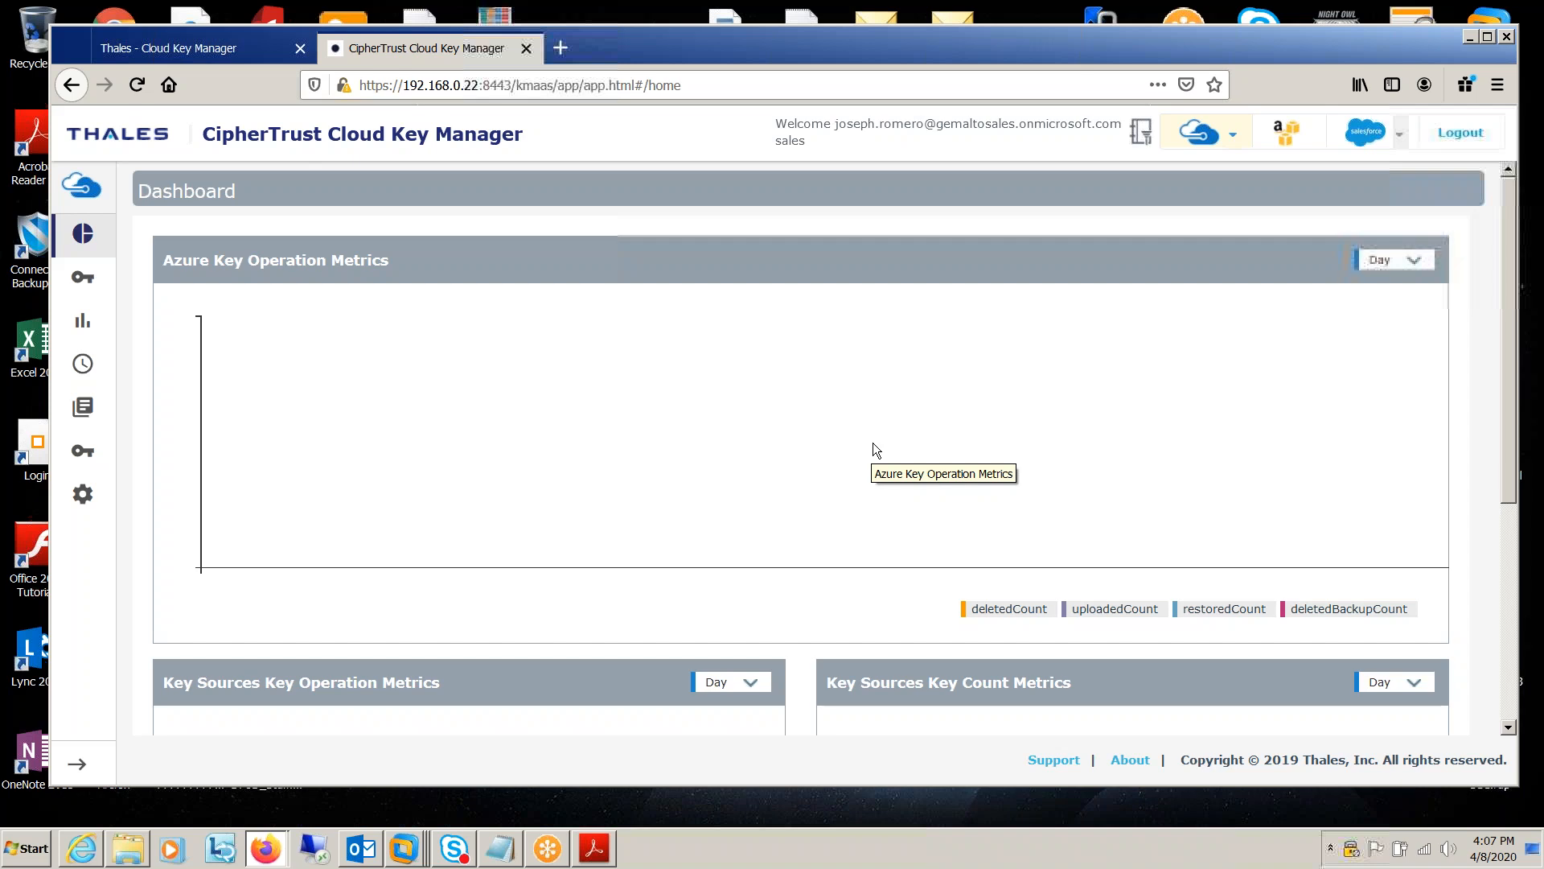
# Review the four Azure login audit log entries, then show the empty DSM Key list under Key Sources.
pyautogui.click(82, 407)
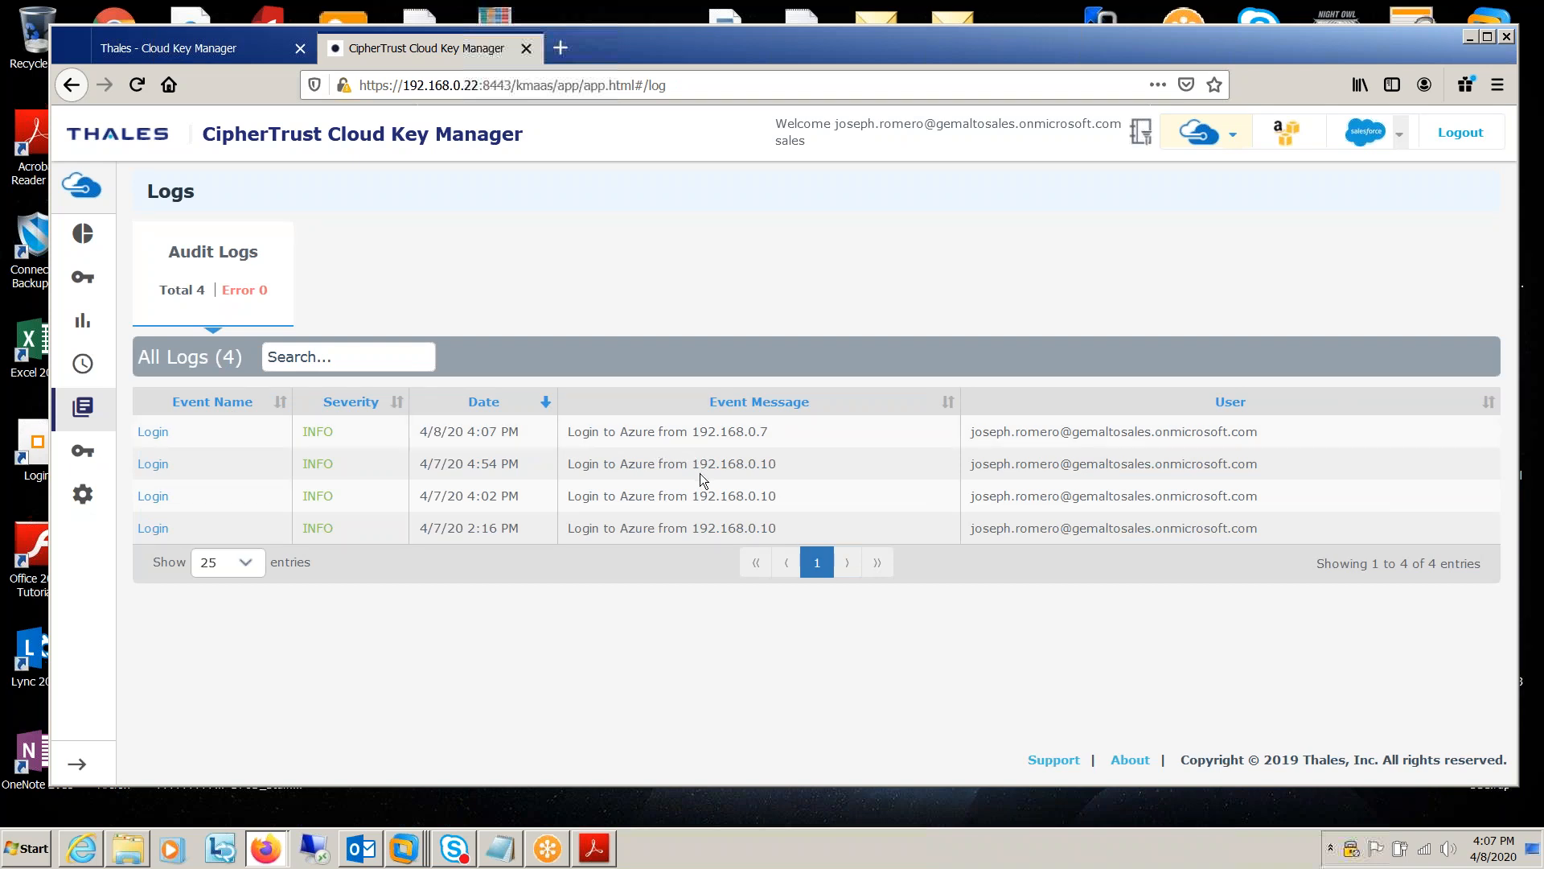
pyautogui.click(83, 451)
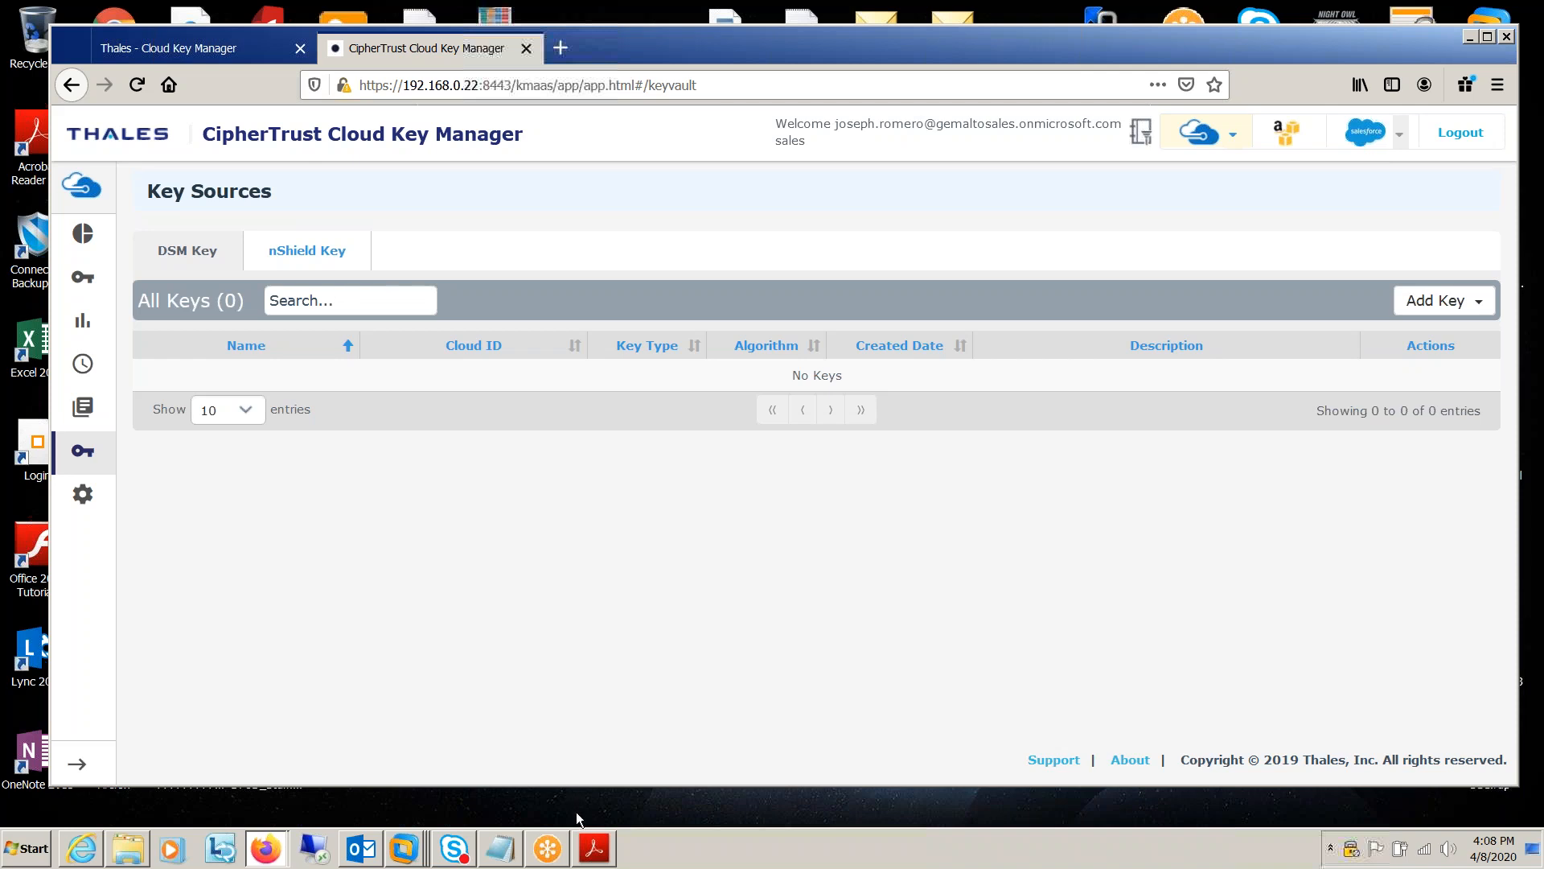
pyautogui.click(594, 847)
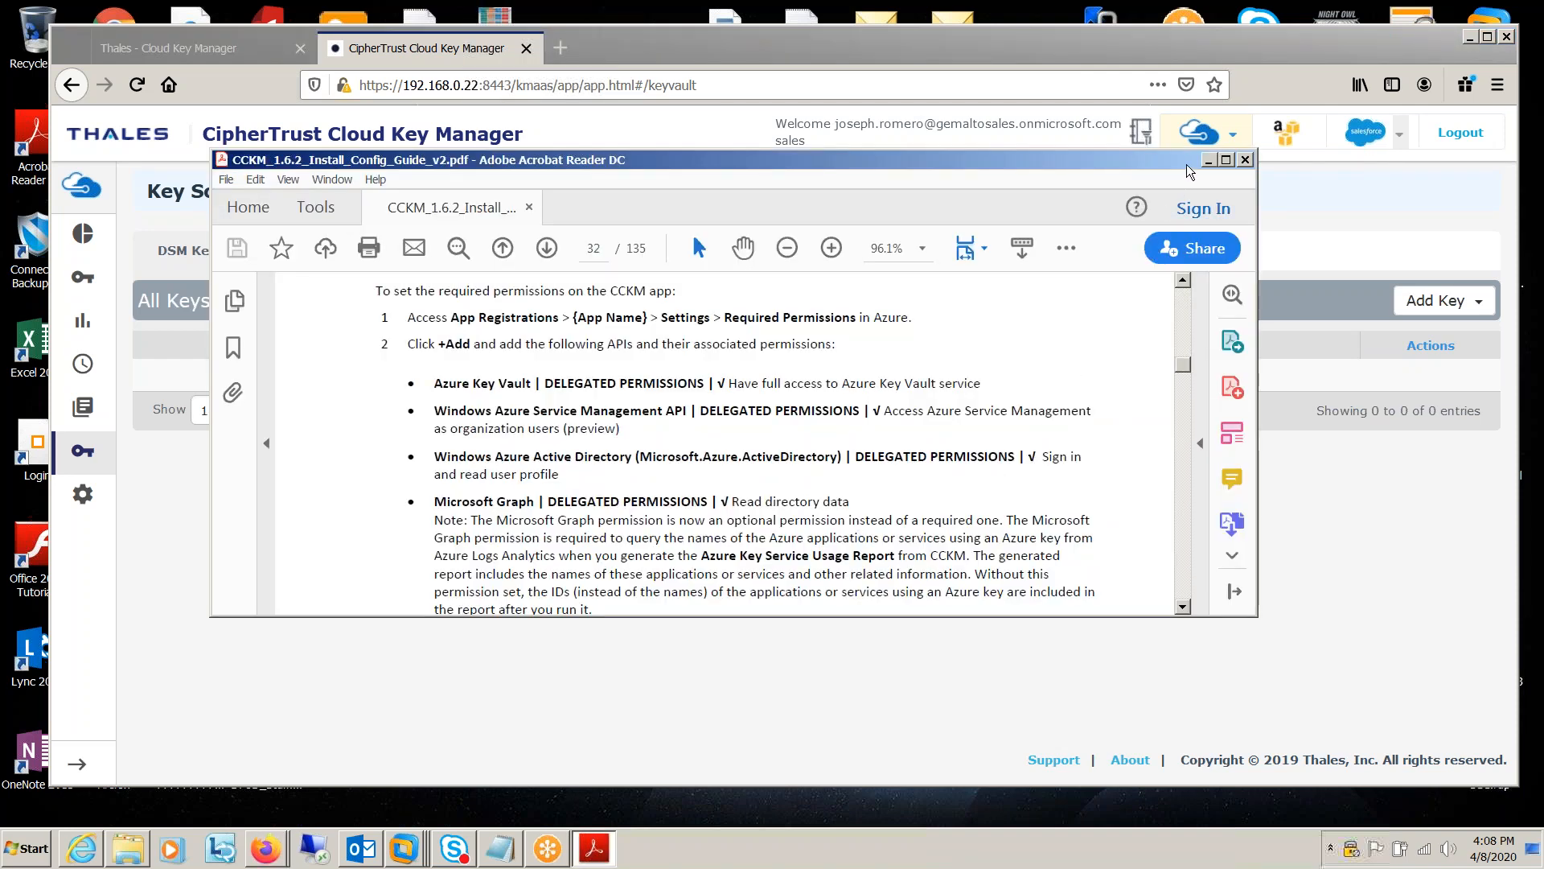
pyautogui.click(1207, 160)
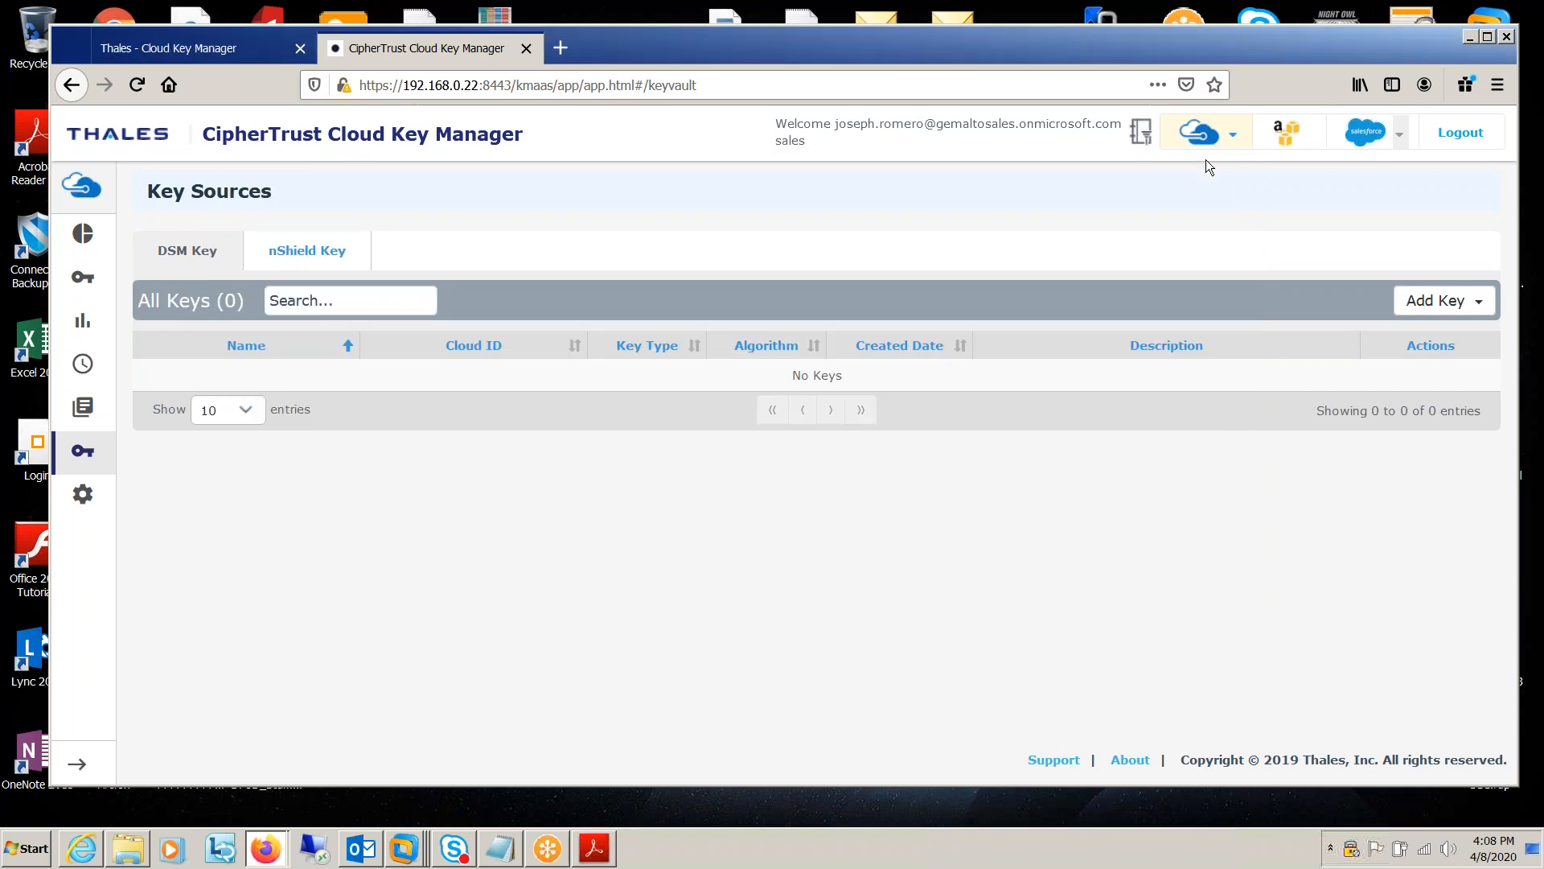